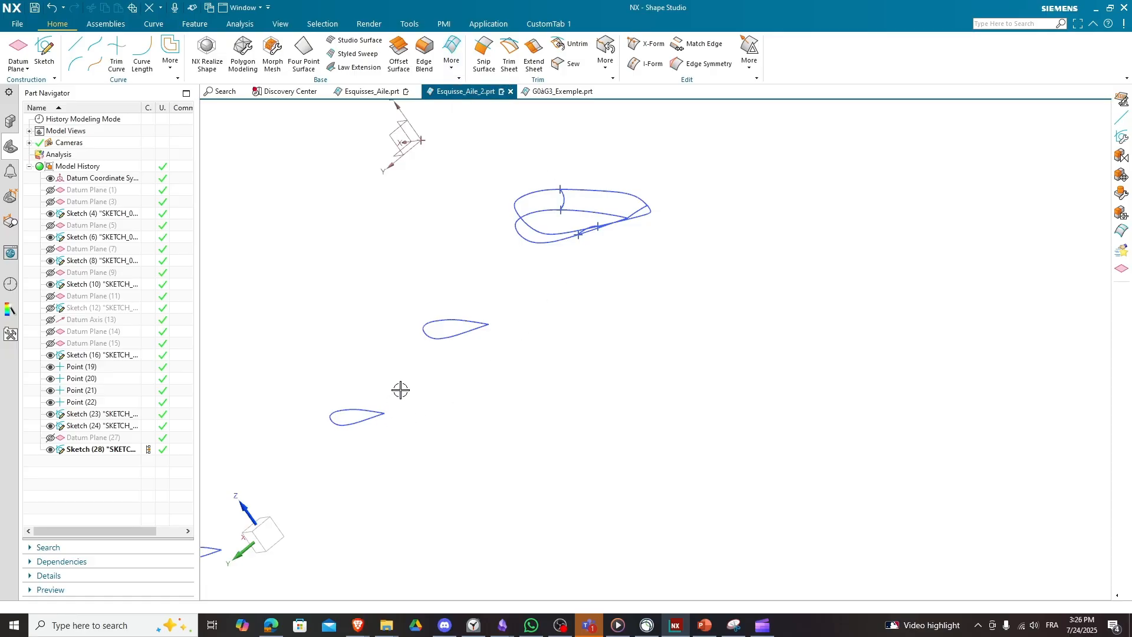
# Step: Start a Swept surface and add the larger closed airfoil and the adjacent smaller airfoil as its two sections
pyautogui.moveTo(562, 368); pyautogui.dragTo(621, 356, button='middle')
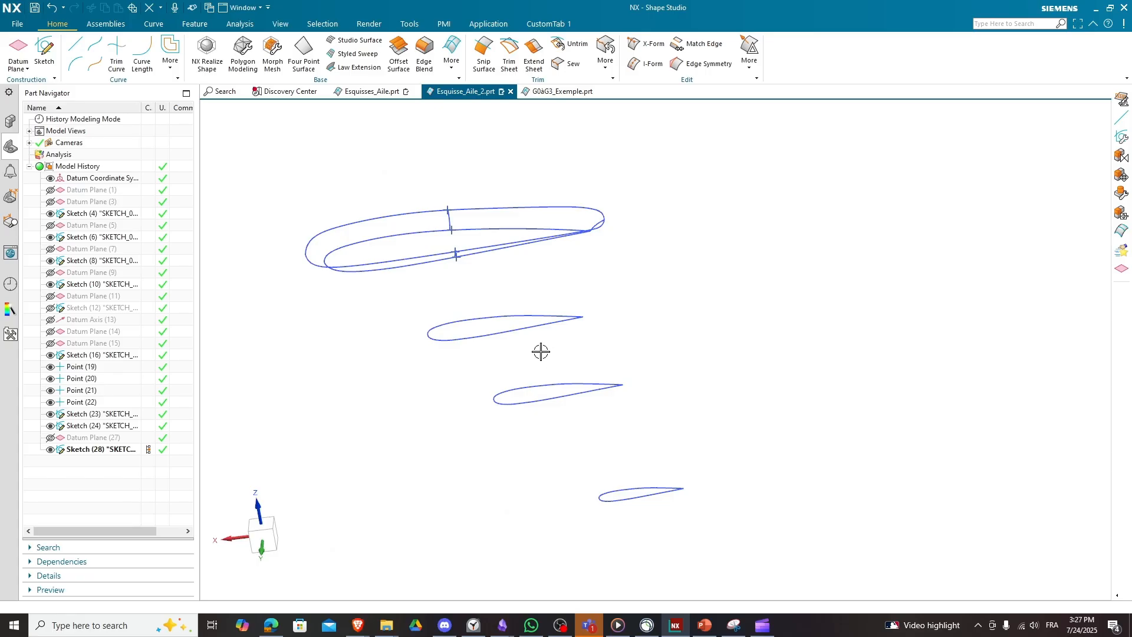
pyautogui.moveTo(508, 265)
pyautogui.mouseDown(button='middle')
pyautogui.moveTo(437, 273)
pyautogui.moveTo(485, 267)
pyautogui.mouseUp(button='middle')
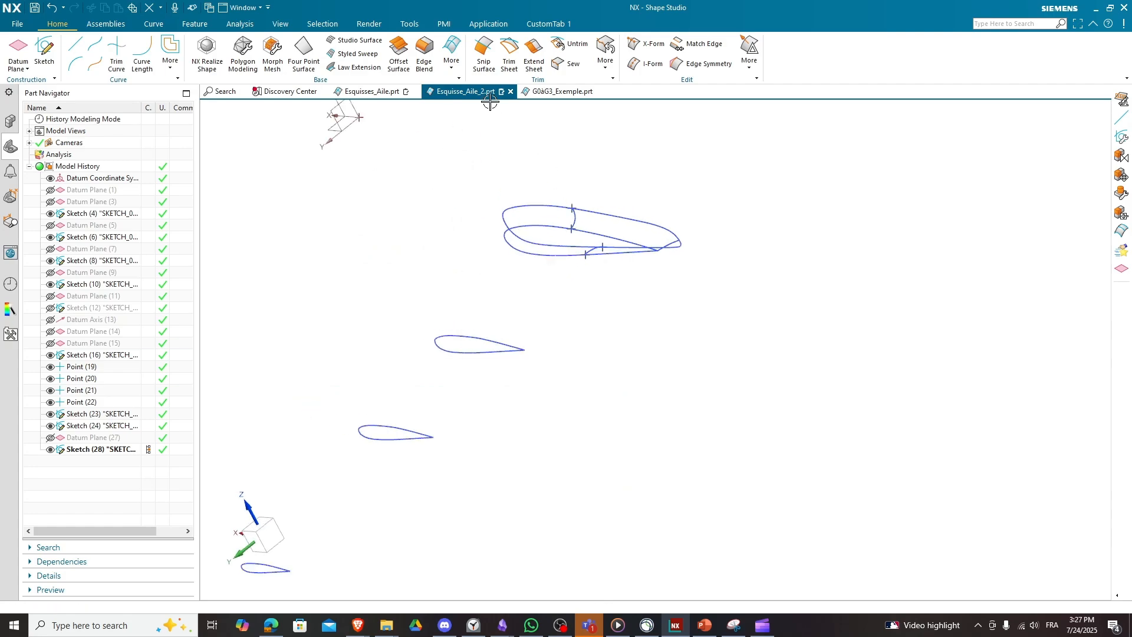
pyautogui.scroll(2, 577, 218)
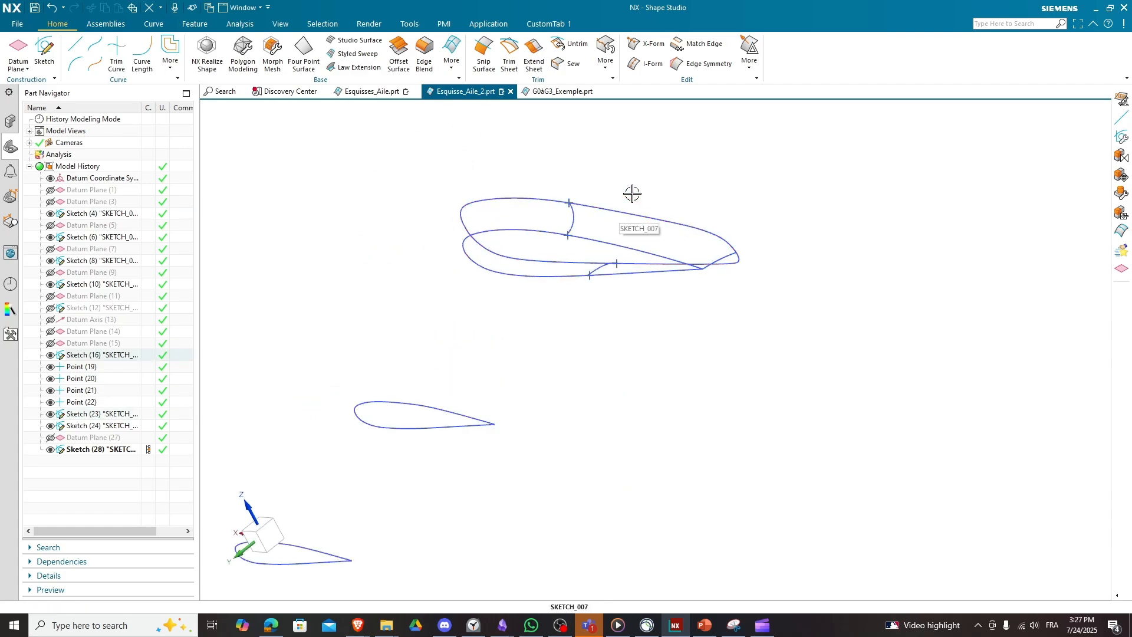
pyautogui.scroll(-4, 559, 246)
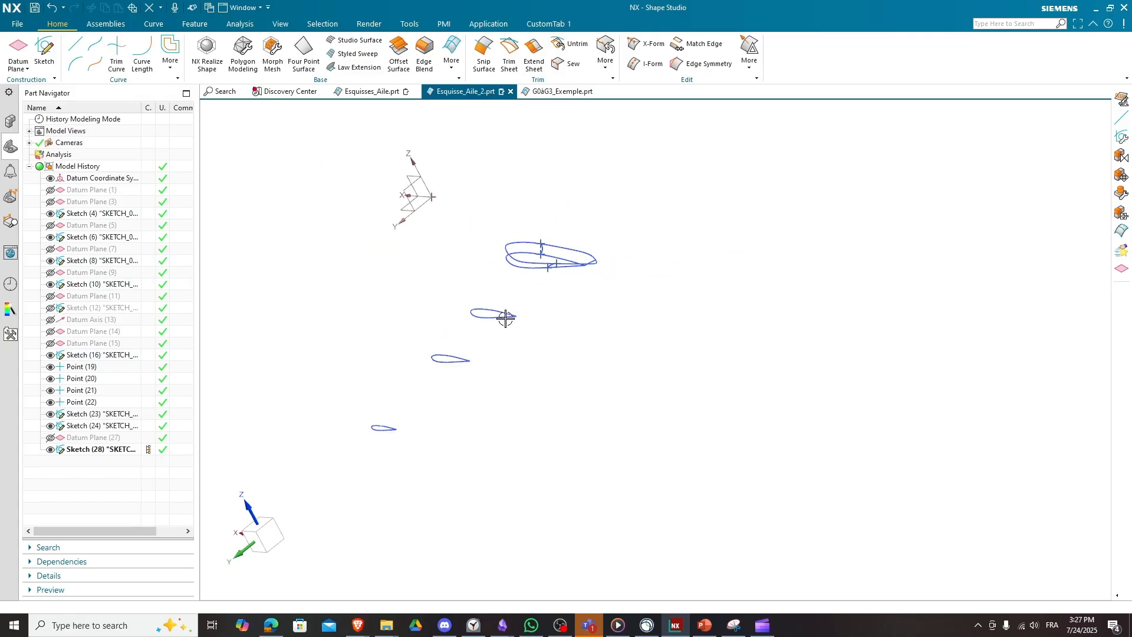
pyautogui.scroll(5, 592, 207)
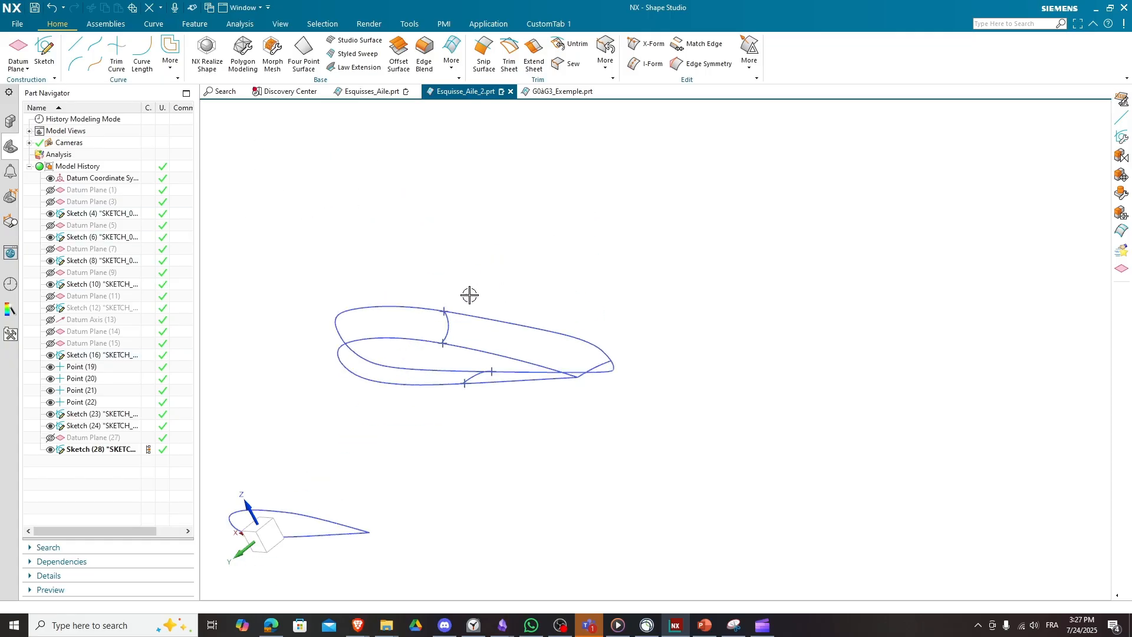
pyautogui.click(452, 56)
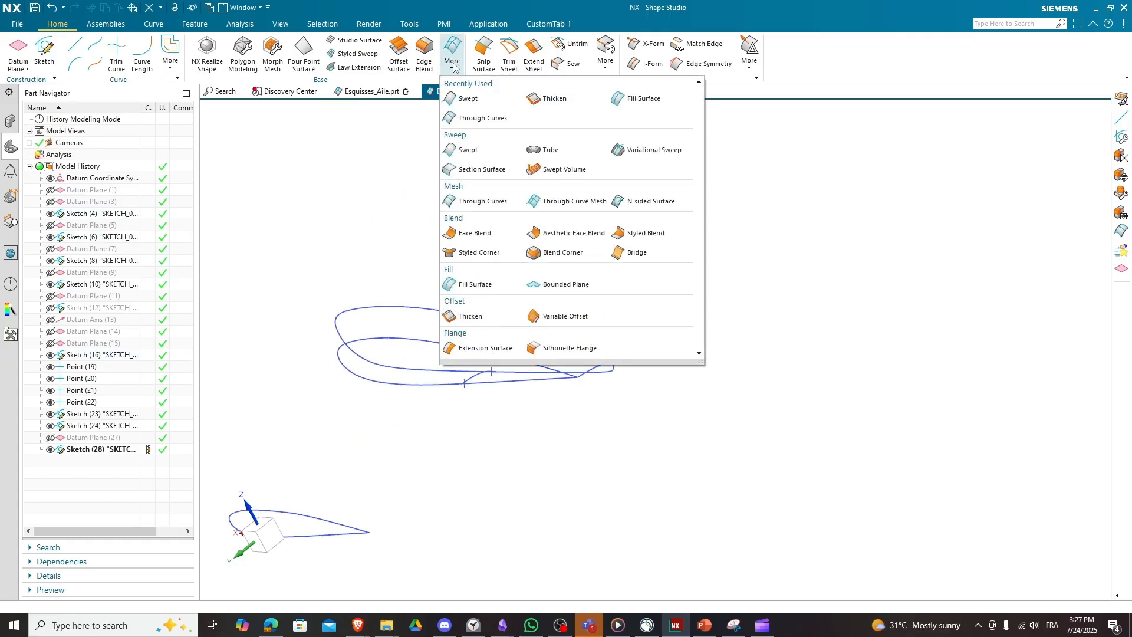
pyautogui.click(504, 103)
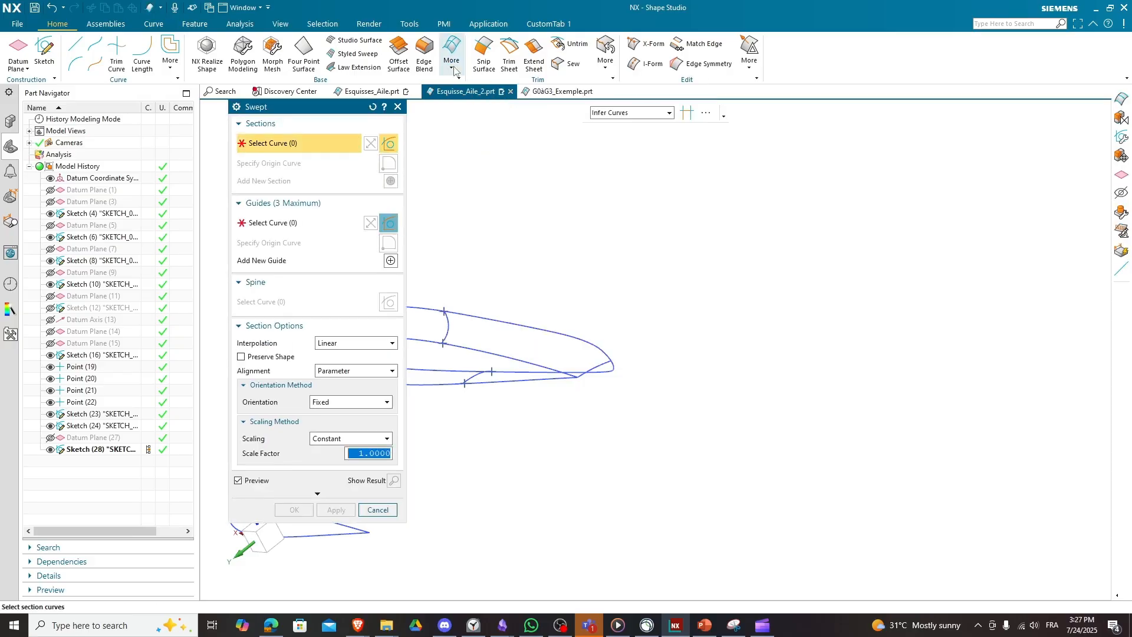
pyautogui.moveTo(523, 282); pyautogui.dragTo(493, 287, button='middle')
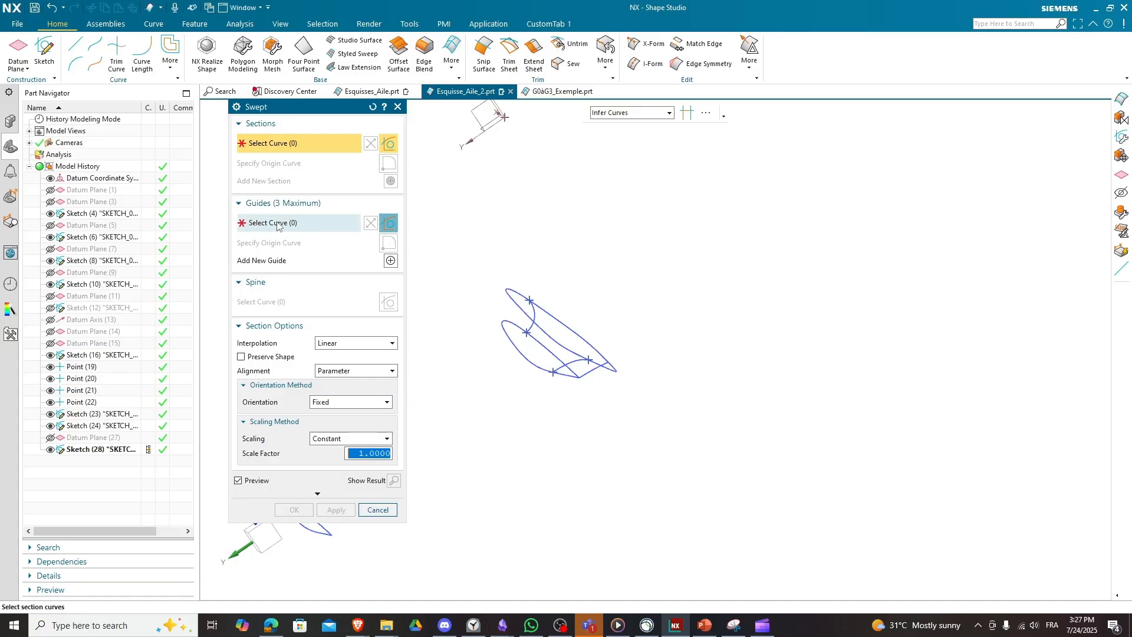
pyautogui.moveTo(551, 299)
pyautogui.mouseDown(button='middle')
pyautogui.moveTo(591, 295)
pyautogui.moveTo(564, 304)
pyautogui.mouseUp(button='middle')
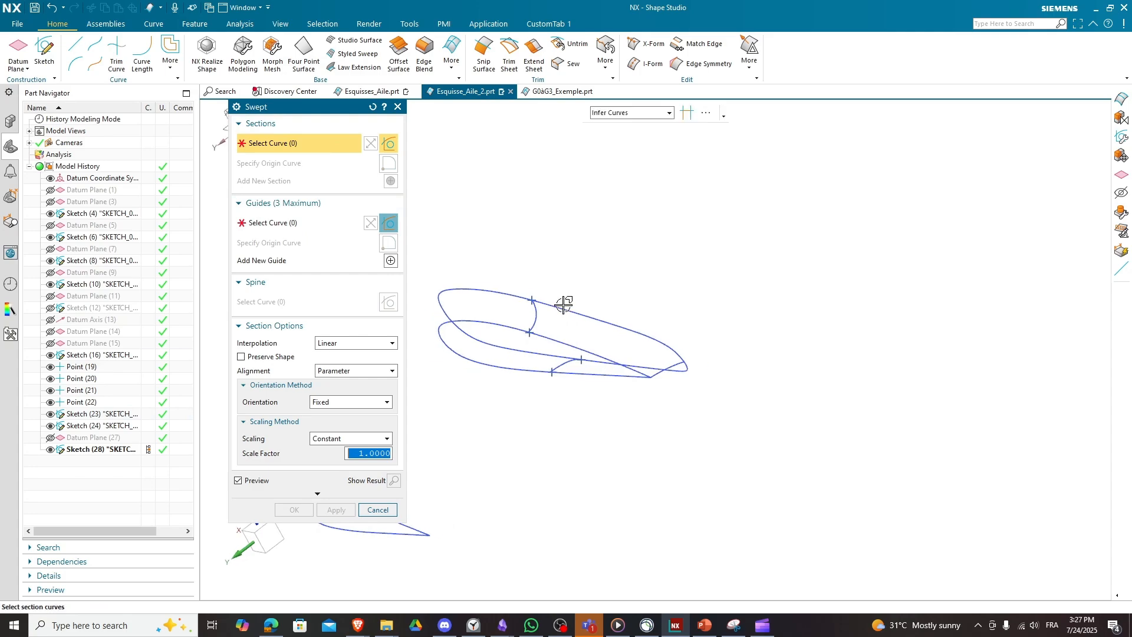
pyautogui.click(623, 323)
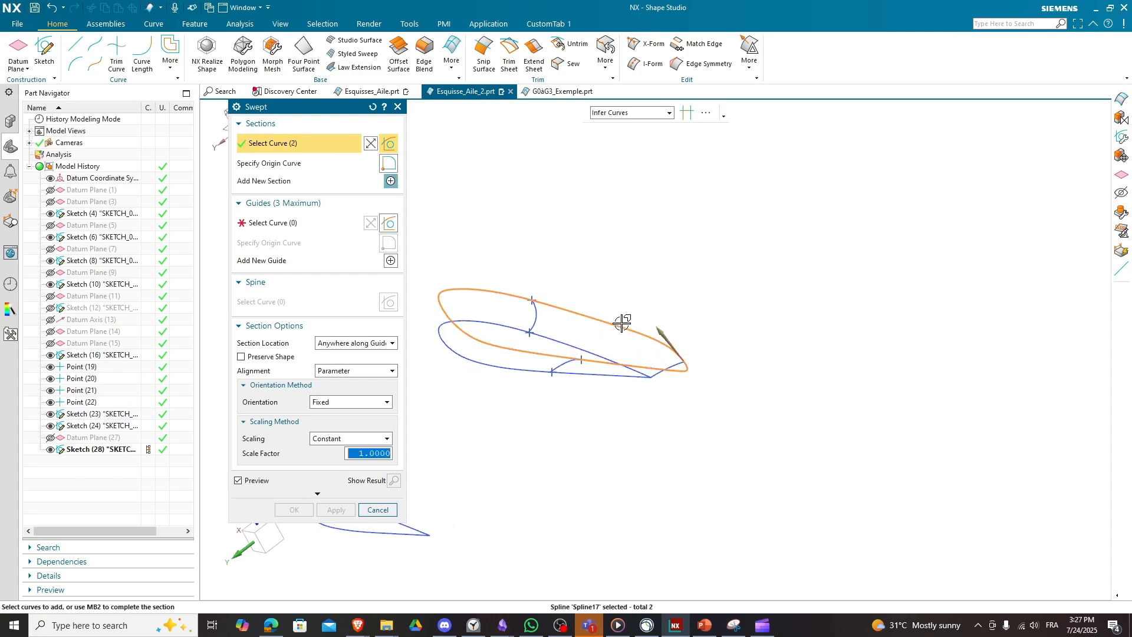
pyautogui.middleClick(592, 279)
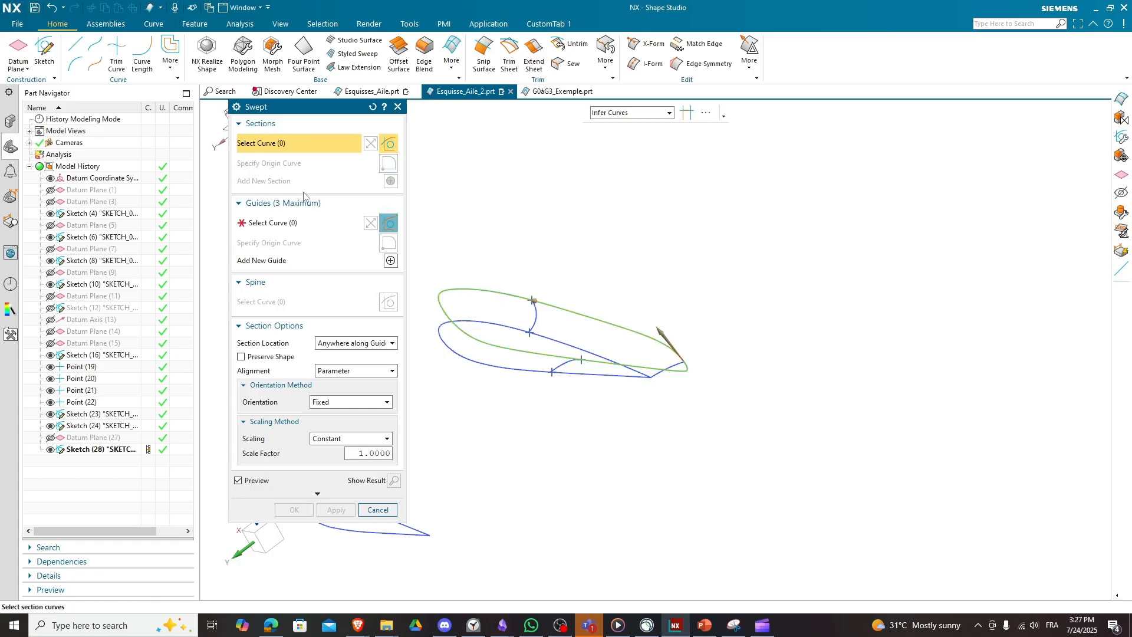
pyautogui.click(538, 335)
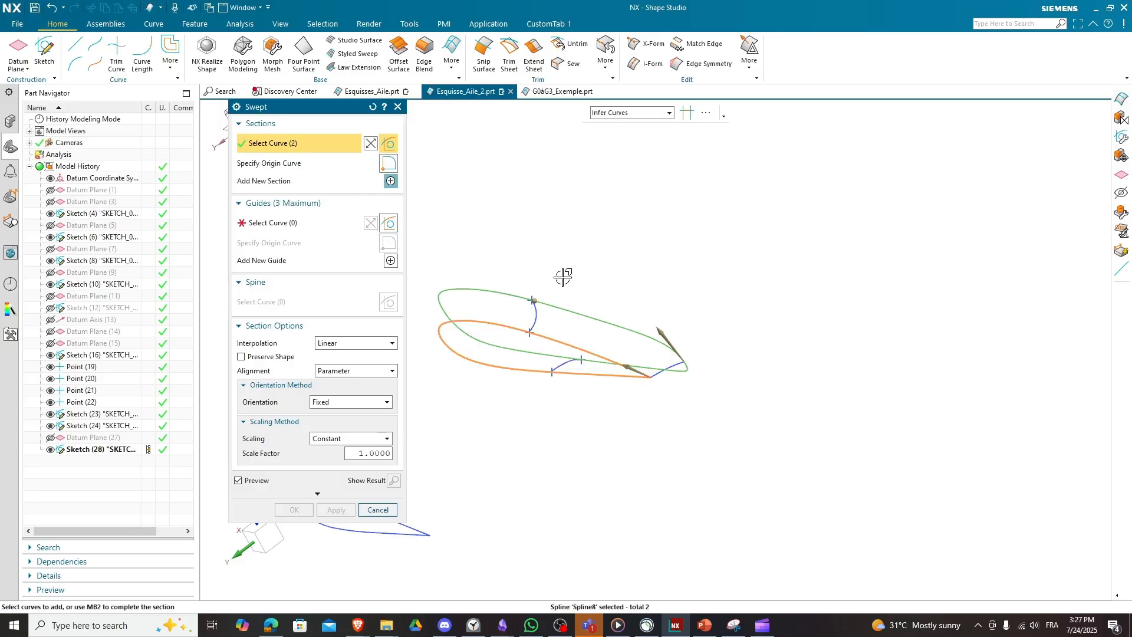
# Step: Set the short curve joining the upper sides of the two airfoils as the sweep's first guide
pyautogui.click(325, 232)
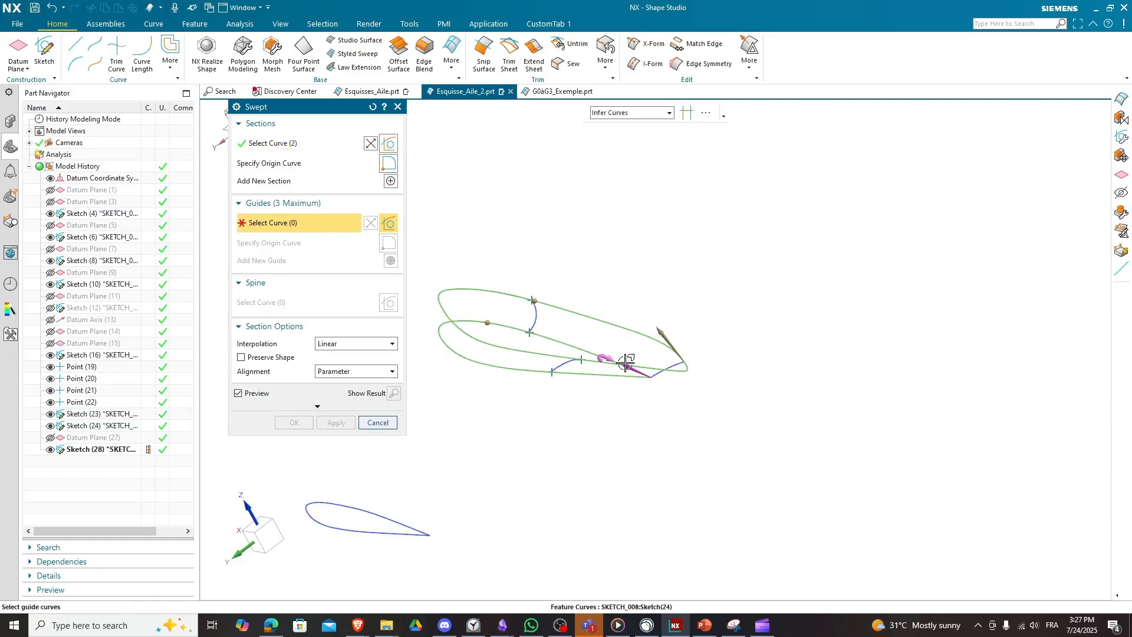
pyautogui.moveTo(540, 318); pyautogui.dragTo(588, 334, button='middle')
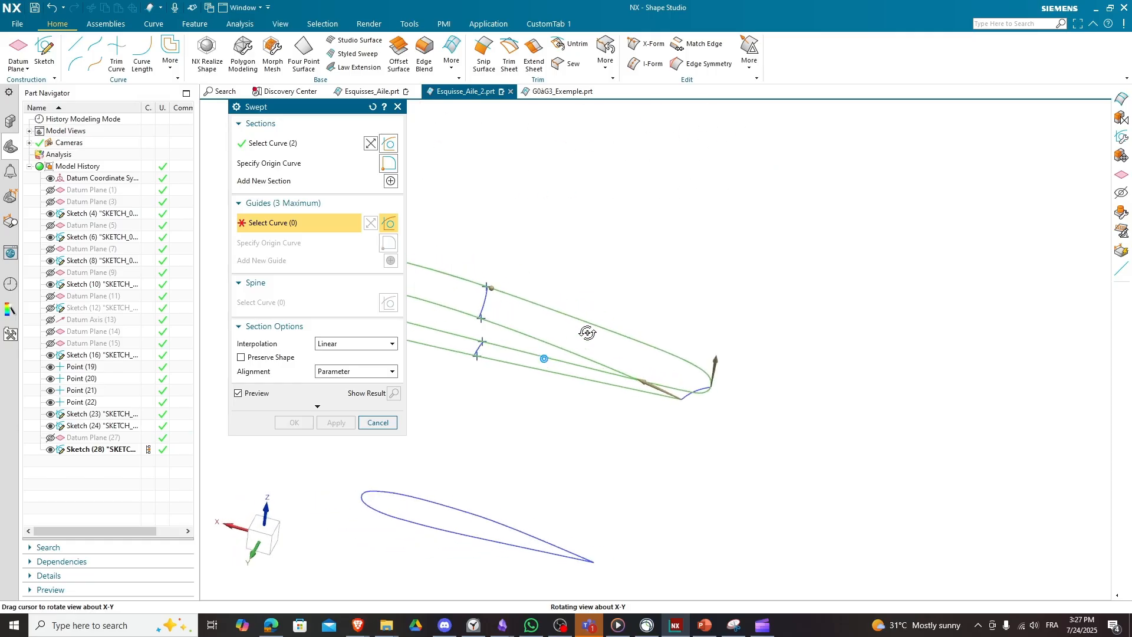
pyautogui.moveTo(475, 323); pyautogui.dragTo(601, 315, button='middle')
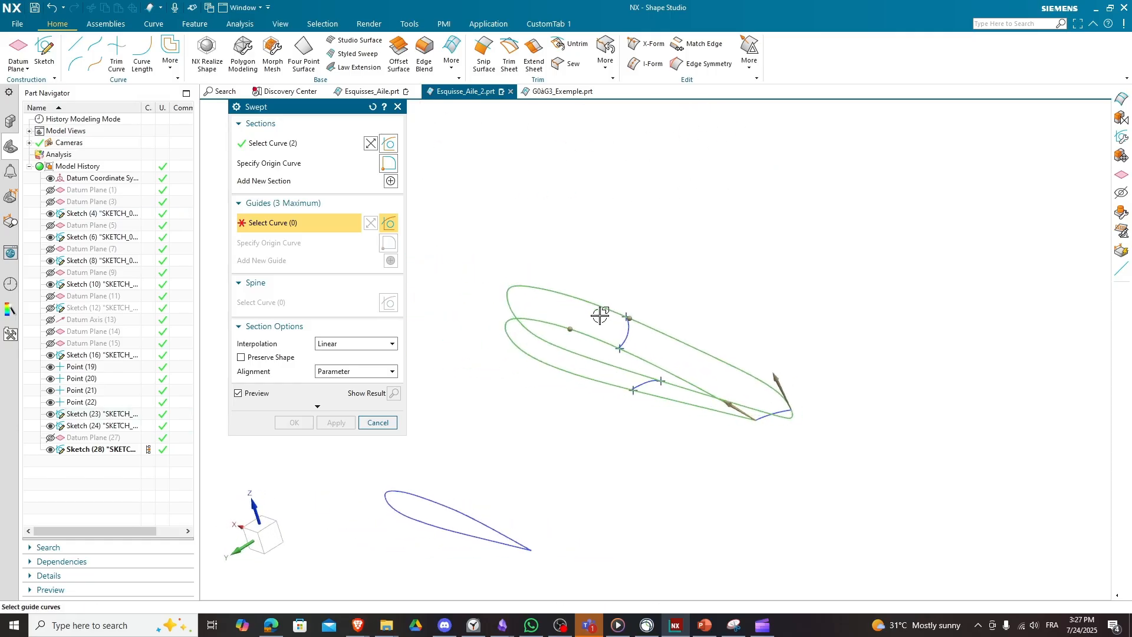
pyautogui.click(629, 337)
# Step: Add the short curve joining the lower sides of the two airfoils as the sweep's second guide
pyautogui.moveTo(822, 378); pyautogui.dragTo(674, 387, button='middle')
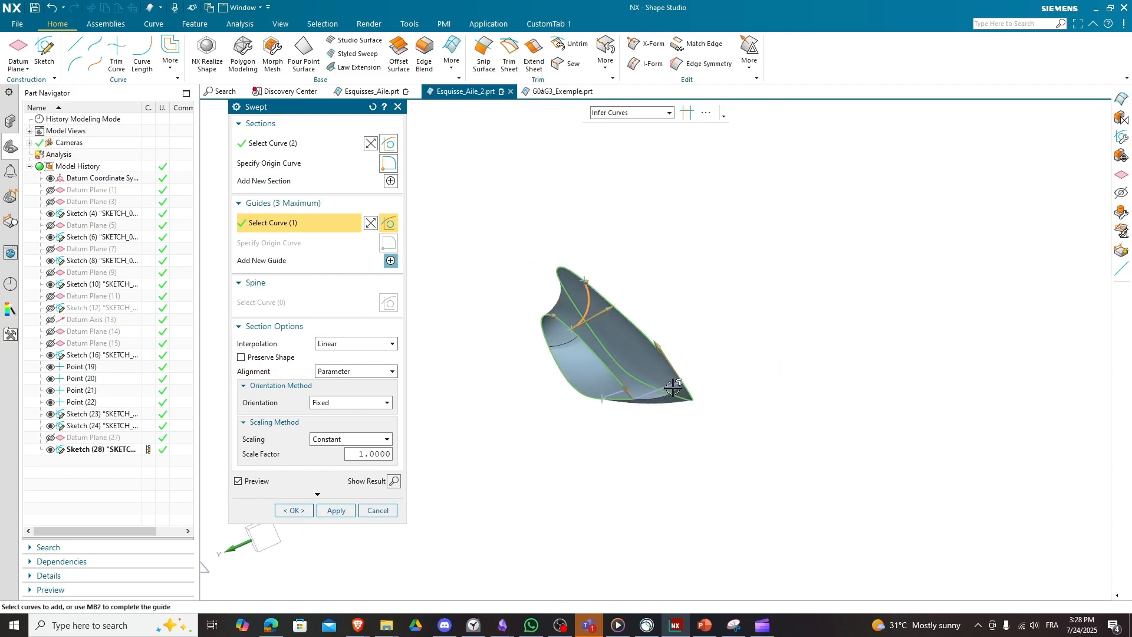
pyautogui.scroll(4, 674, 387)
pyautogui.scroll(-6, 691, 443)
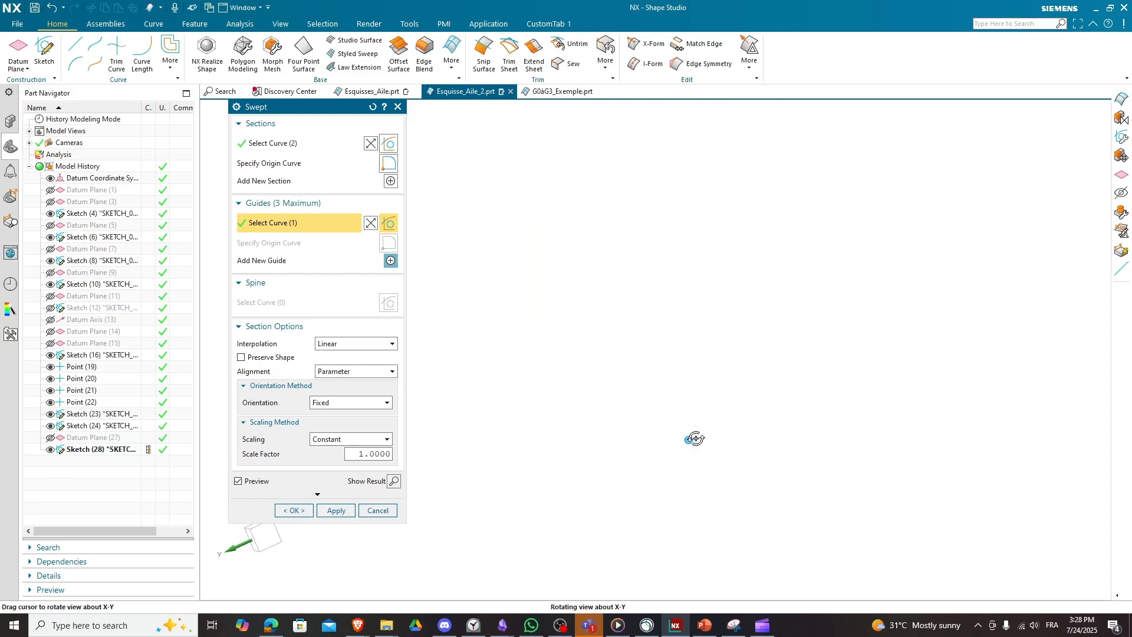
pyautogui.scroll(6, 522, 555)
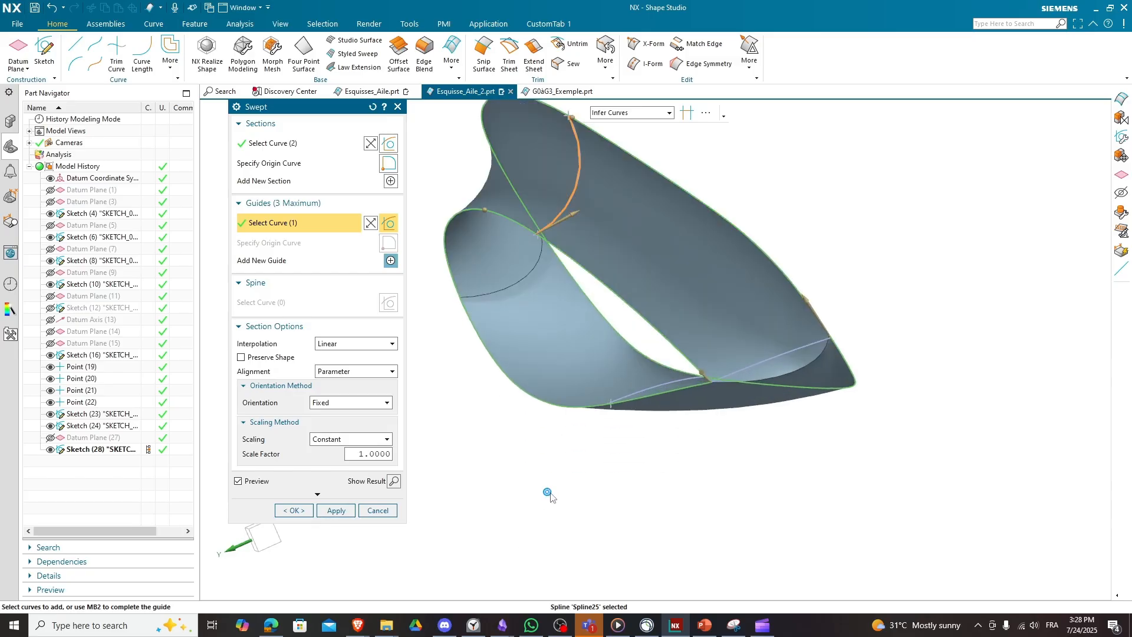
pyautogui.moveTo(550, 493); pyautogui.dragTo(546, 502, button='middle')
pyautogui.scroll(-6, 543, 508)
pyautogui.scroll(4, 392, 524)
pyautogui.scroll(1, 466, 446)
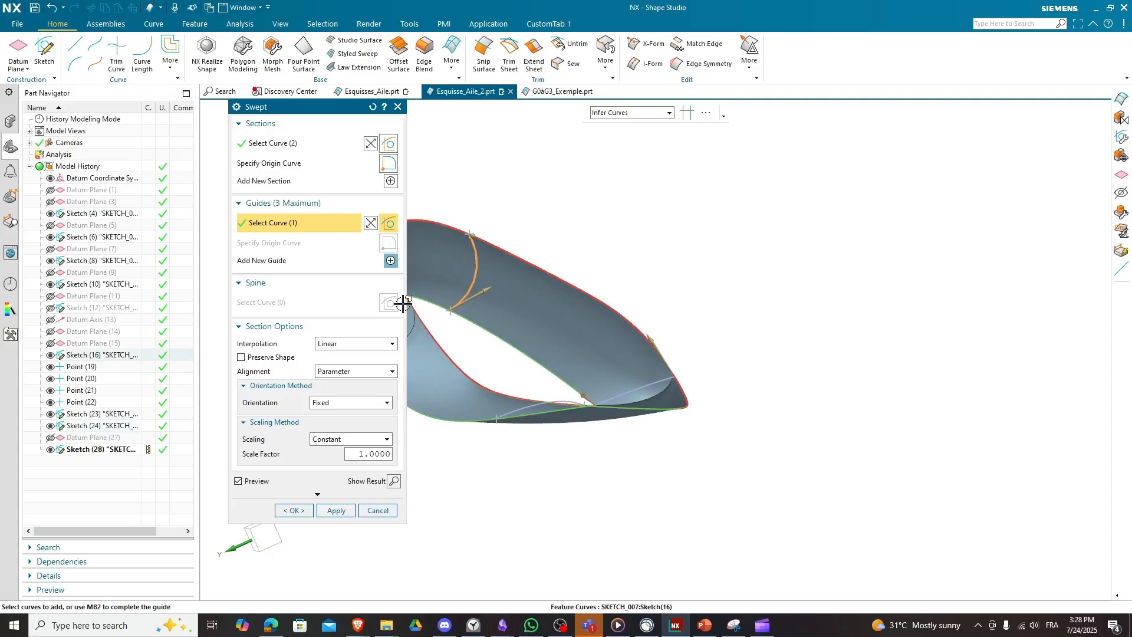
pyautogui.click(391, 261)
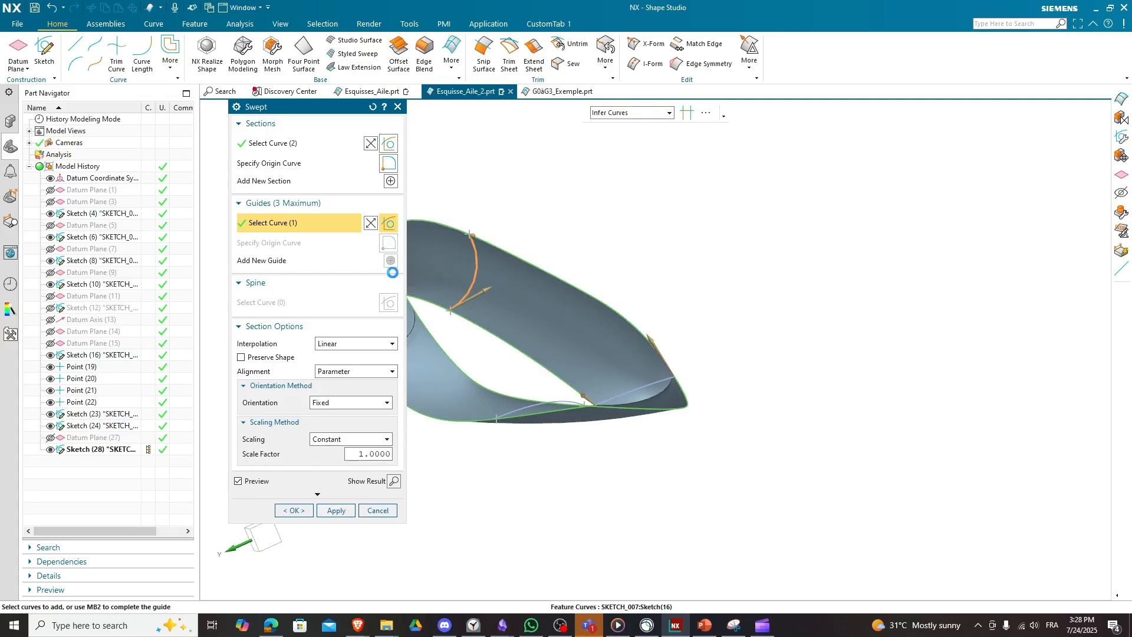
pyautogui.click(536, 406)
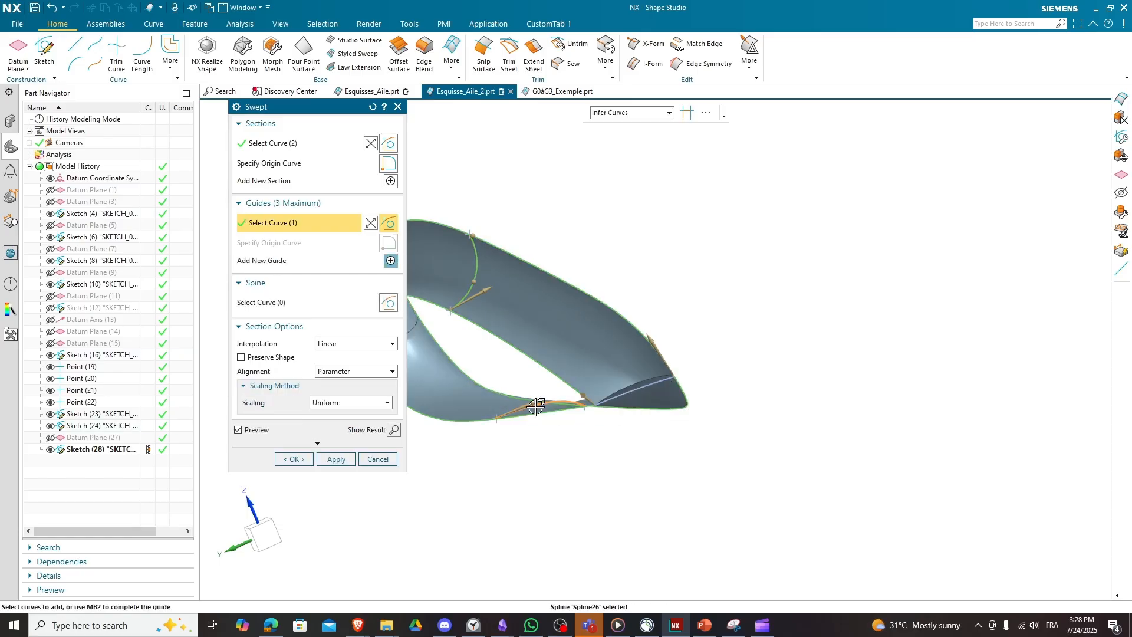
# Step: Add the connecting curve at the trailing edge as the third guide and create the swept surface
pyautogui.moveTo(536, 407); pyautogui.dragTo(654, 430, button='middle')
pyautogui.scroll(-2, 654, 430)
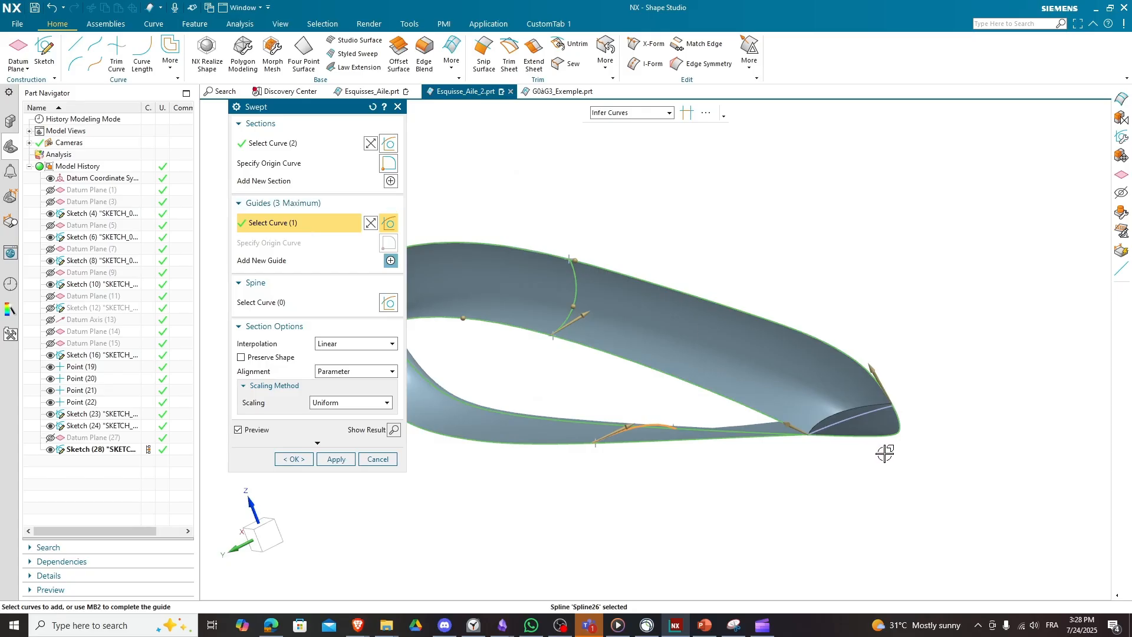
pyautogui.moveTo(885, 455); pyautogui.dragTo(621, 447, button='middle')
pyautogui.moveTo(475, 478); pyautogui.dragTo(584, 496, button='middle')
pyautogui.scroll(5, 944, 364)
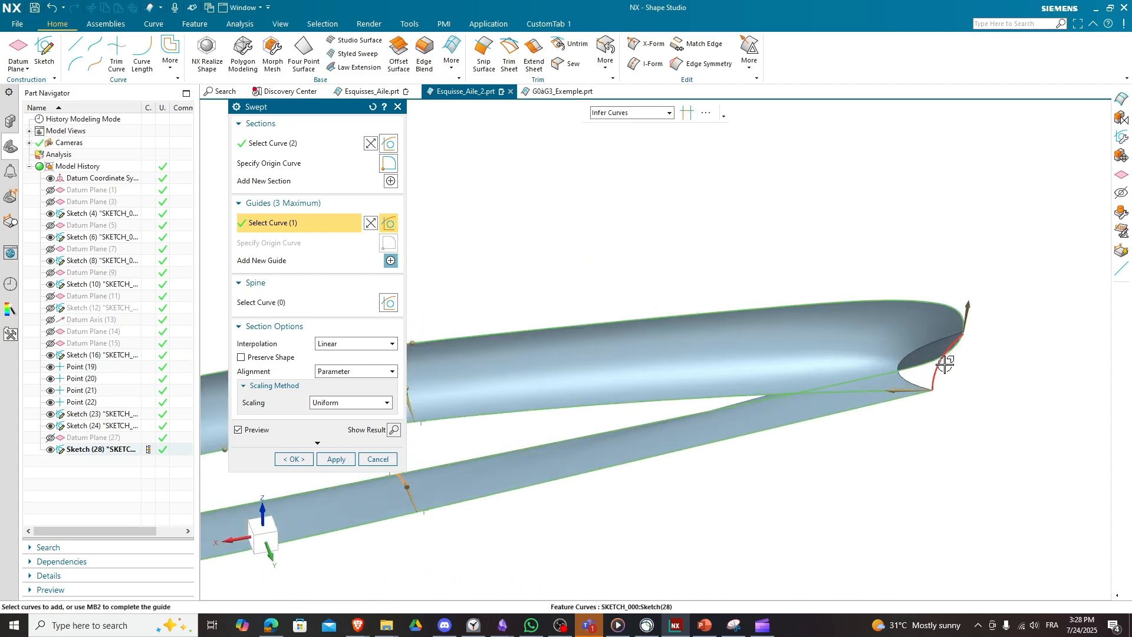
pyautogui.middleClick(936, 361)
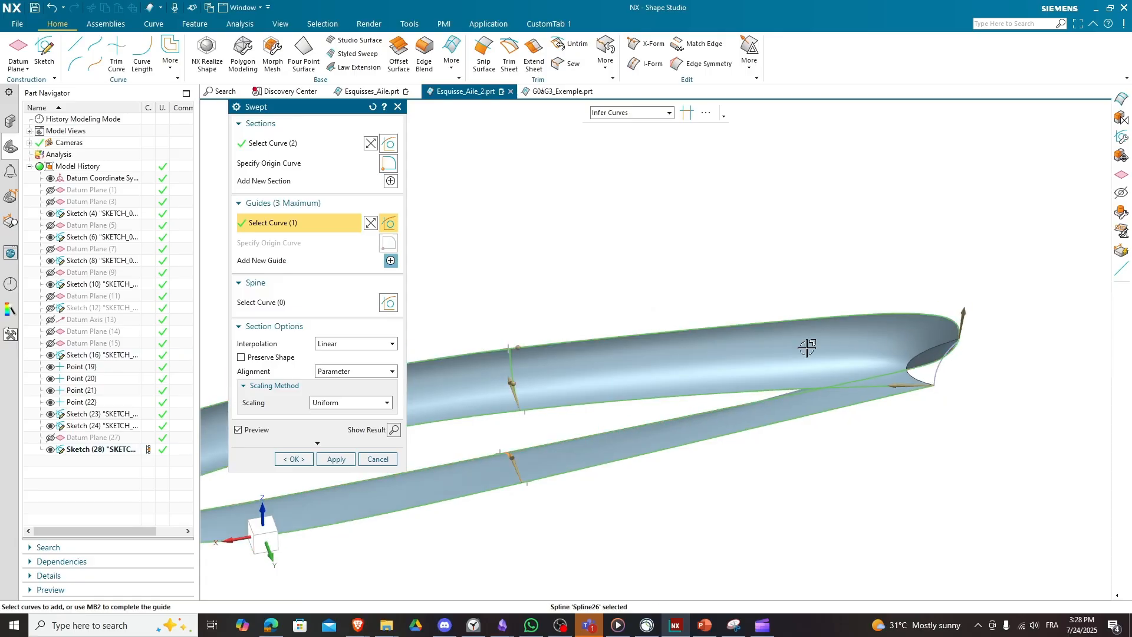
pyautogui.click(391, 260)
pyautogui.click(934, 374)
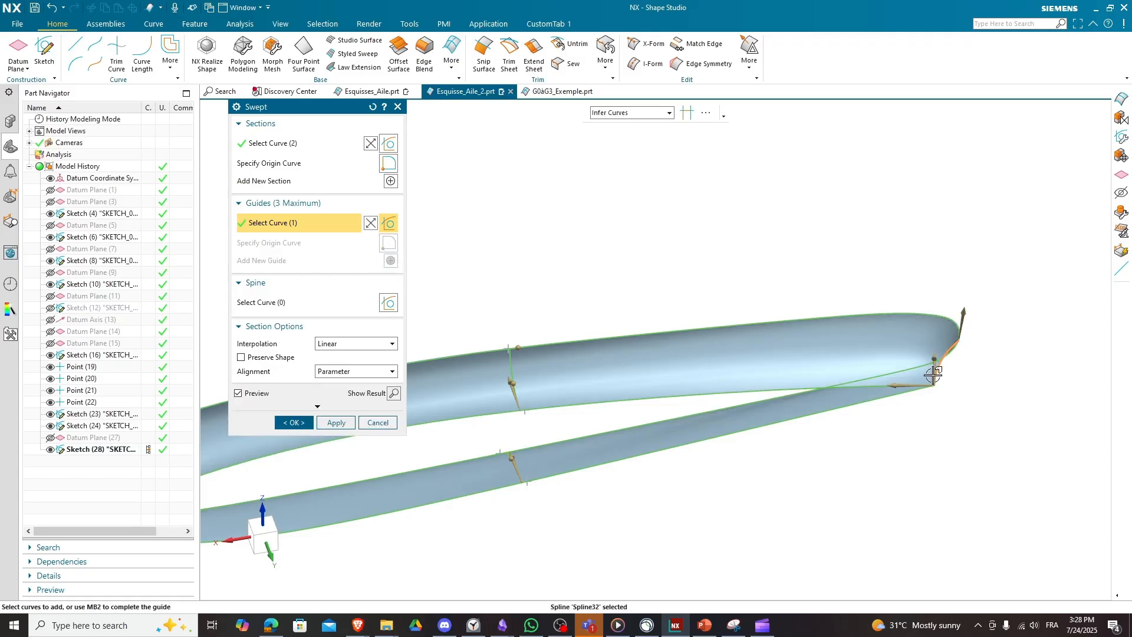
pyautogui.moveTo(918, 298); pyautogui.dragTo(848, 278, button='middle')
pyautogui.scroll(-3, 659, 308)
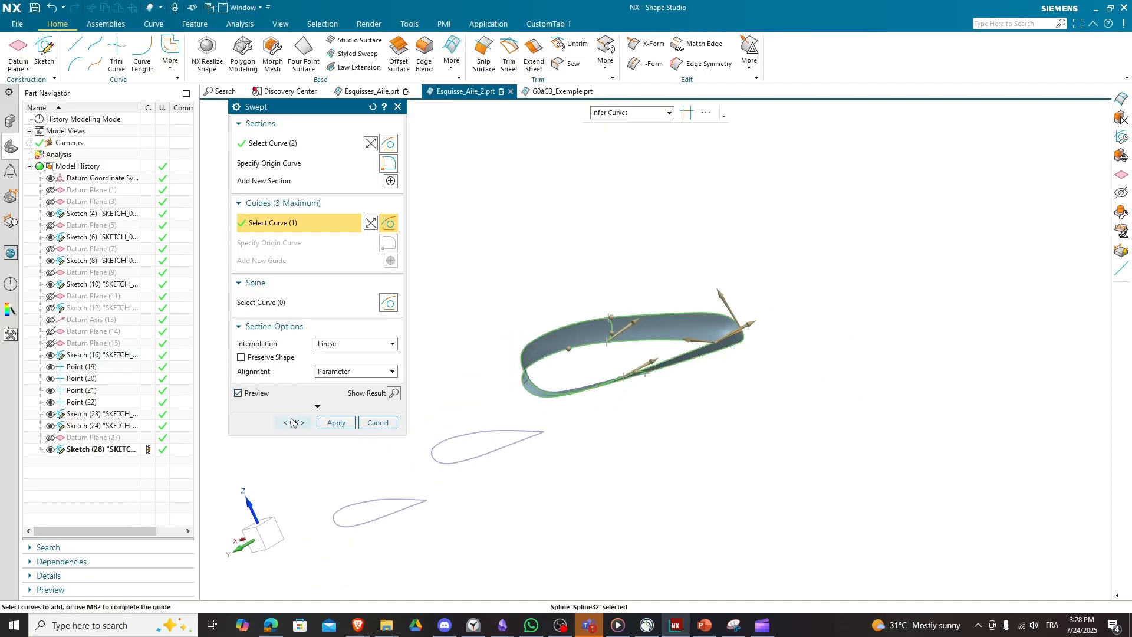
pyautogui.click(294, 422)
# Step: Try a Through Curves surface between the same two airfoils with G0 (Position) continuity, then cancel it
pyautogui.moveTo(618, 335)
pyautogui.mouseDown(button='middle')
pyautogui.moveTo(664, 341)
pyautogui.moveTo(607, 318)
pyautogui.mouseUp(button='middle')
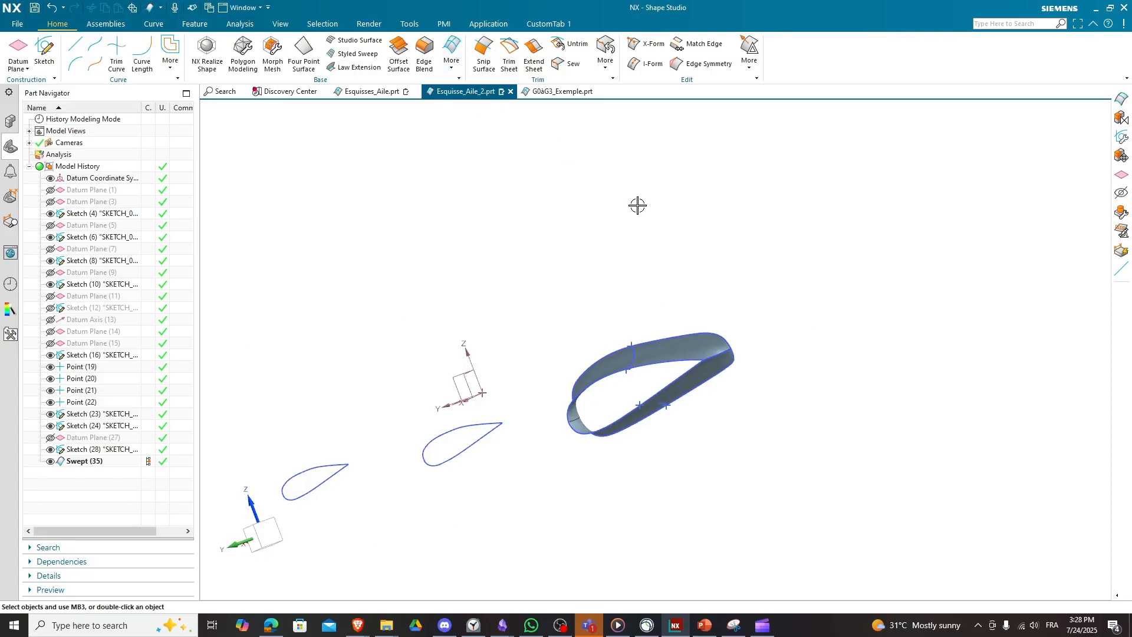
pyautogui.scroll(5, 662, 317)
pyautogui.scroll(-4, 703, 300)
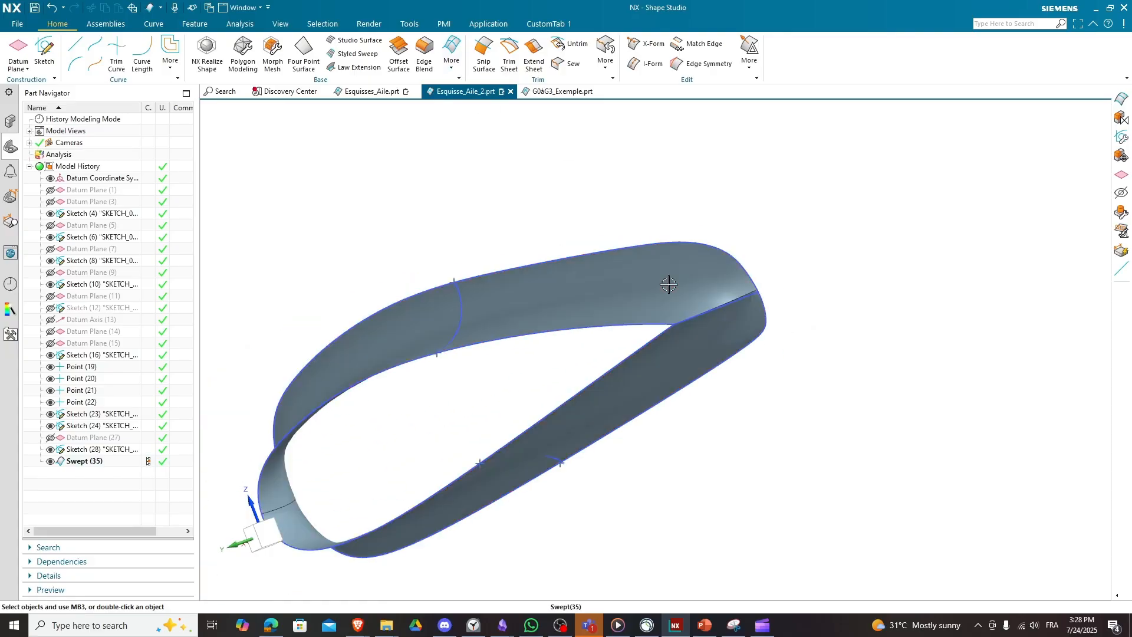
pyautogui.moveTo(670, 281); pyautogui.dragTo(632, 273, button='middle')
pyautogui.scroll(-2, 456, 439)
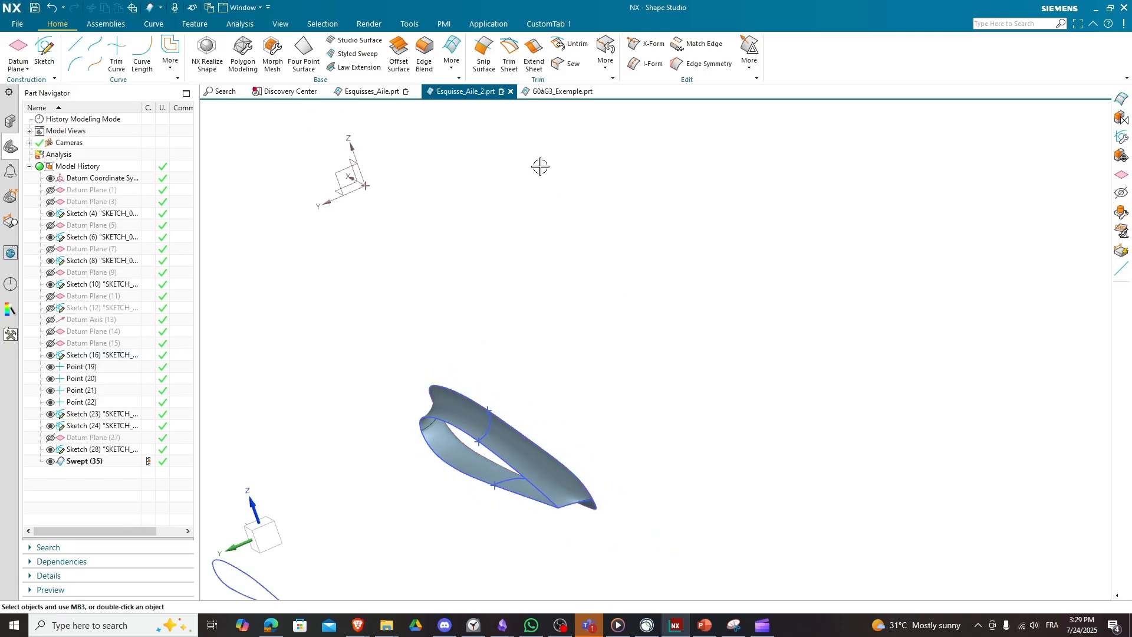
pyautogui.click(458, 67)
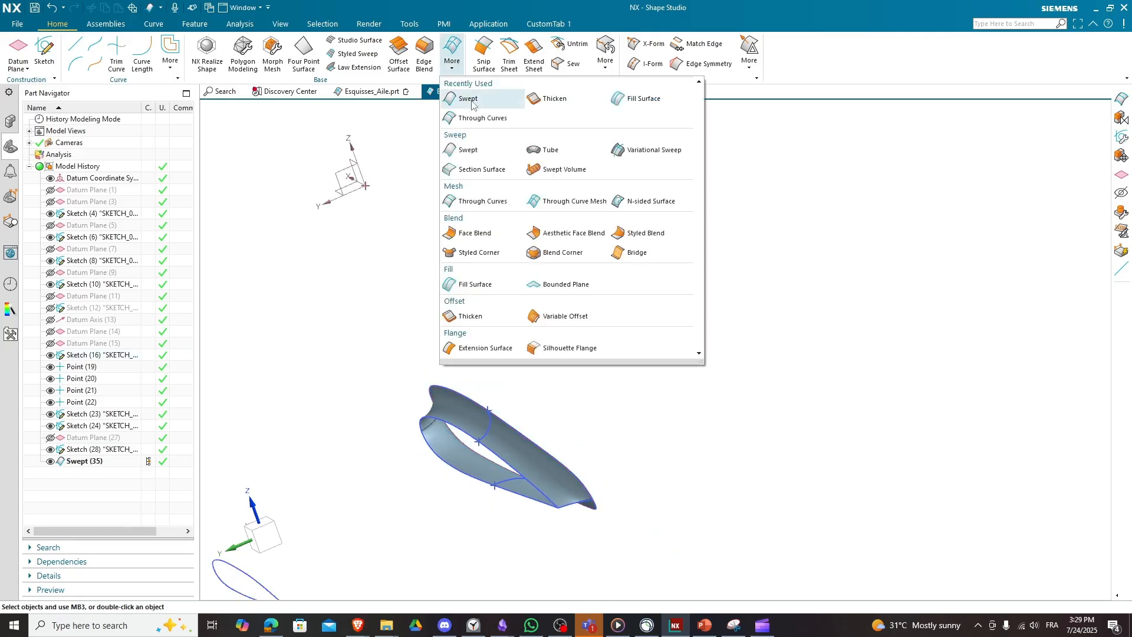
pyautogui.click(506, 120)
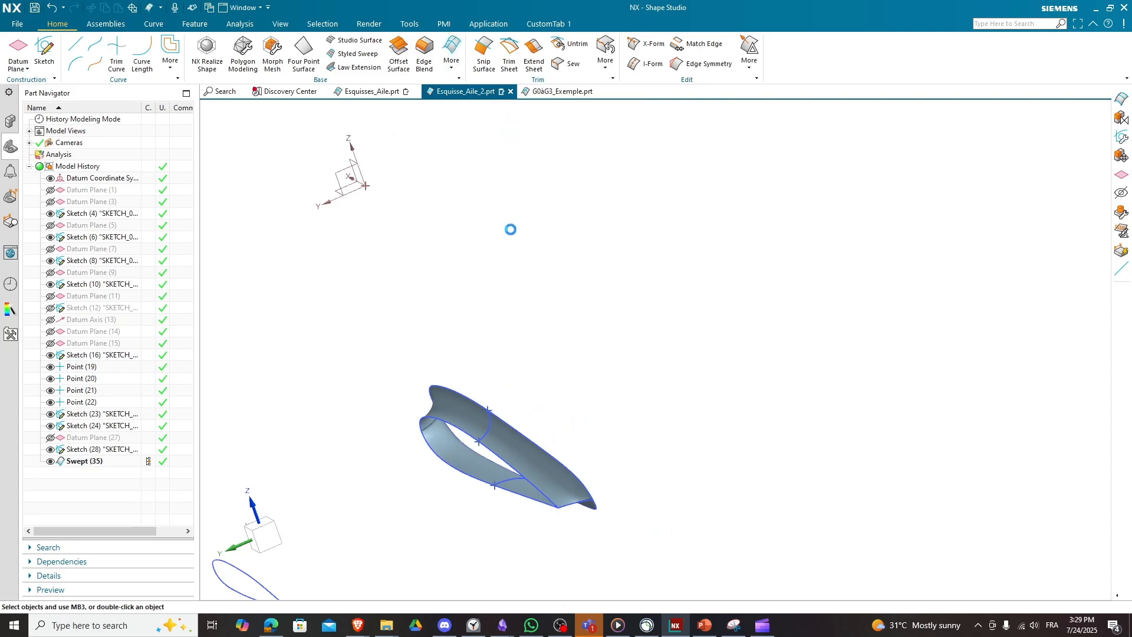
pyautogui.click(476, 402)
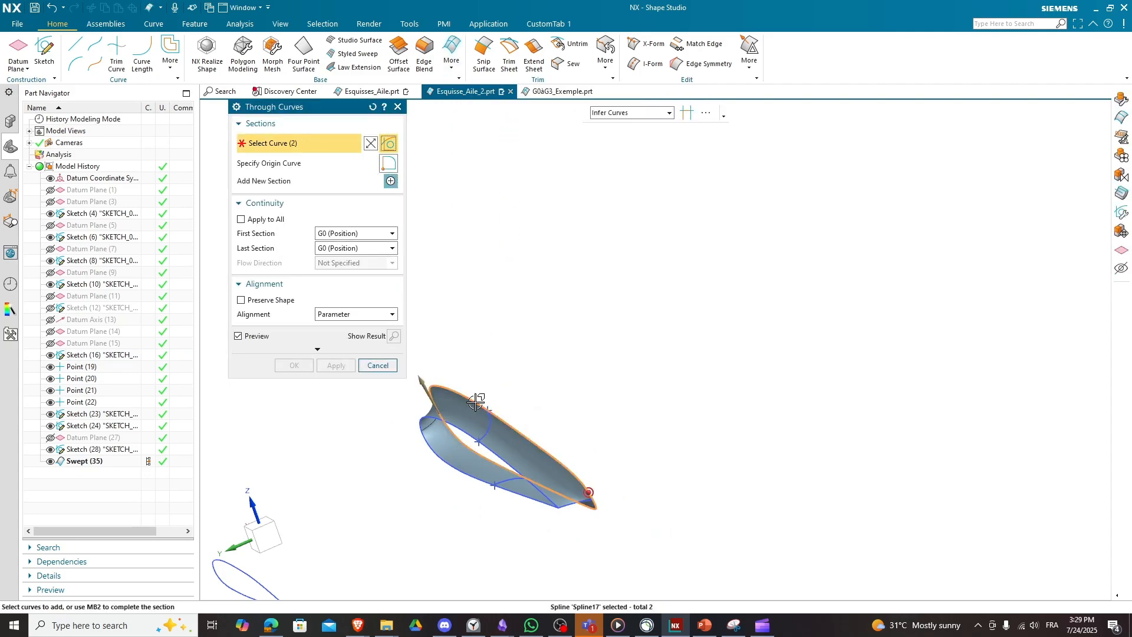
pyautogui.middleClick(496, 347)
pyautogui.click(459, 423)
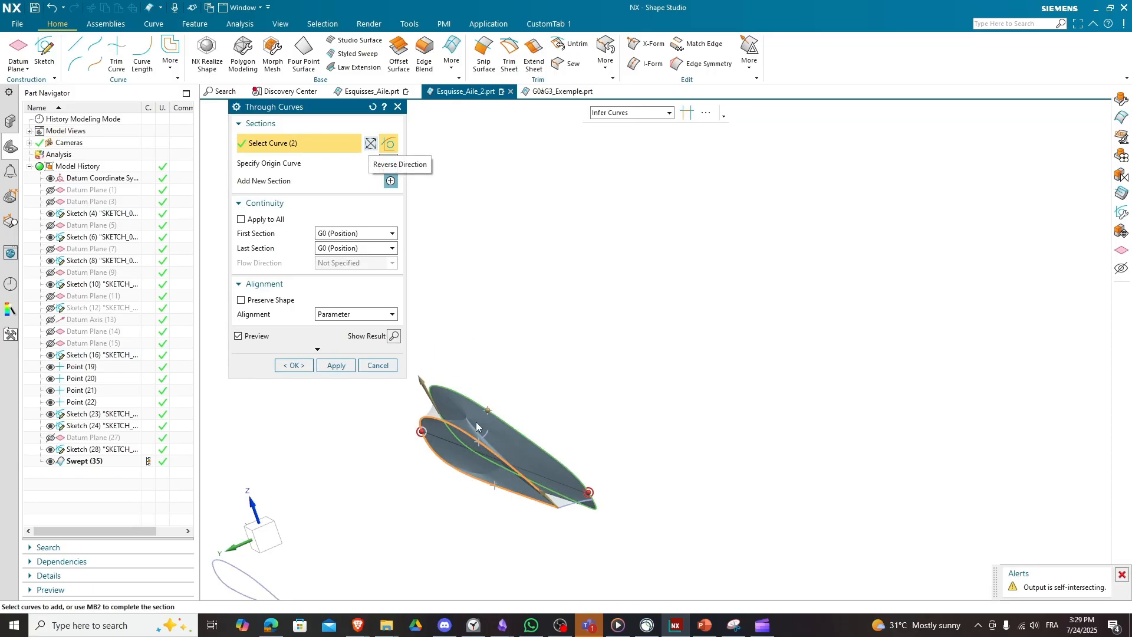
pyautogui.scroll(-1, 386, 485)
pyautogui.moveTo(386, 485); pyautogui.dragTo(467, 420, button='middle')
pyautogui.scroll(3, 396, 457)
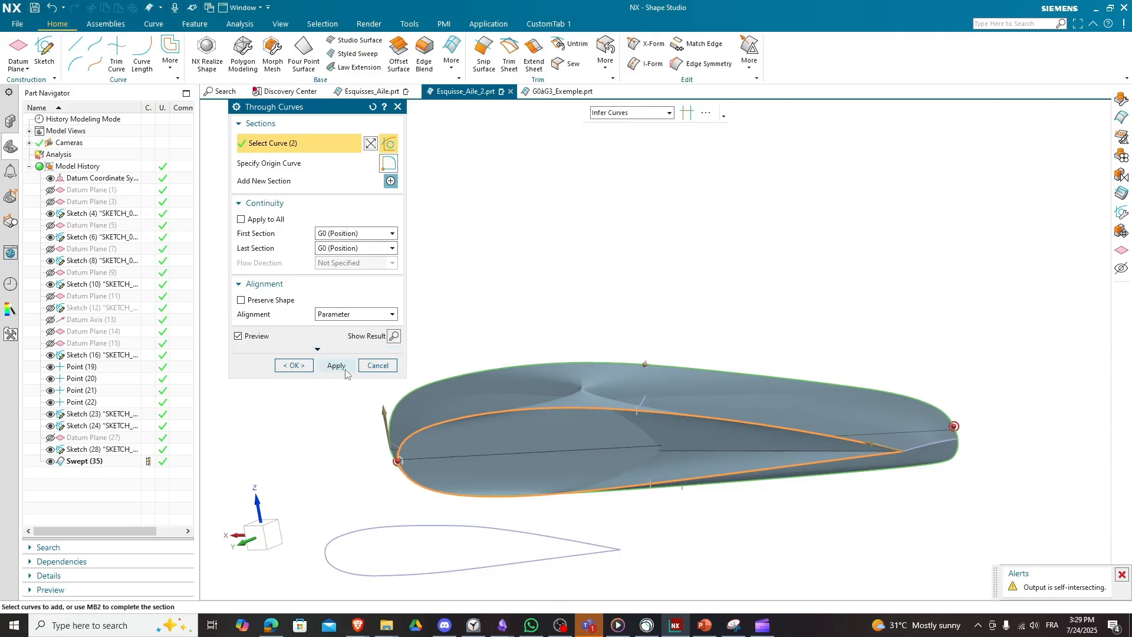
pyautogui.click(382, 368)
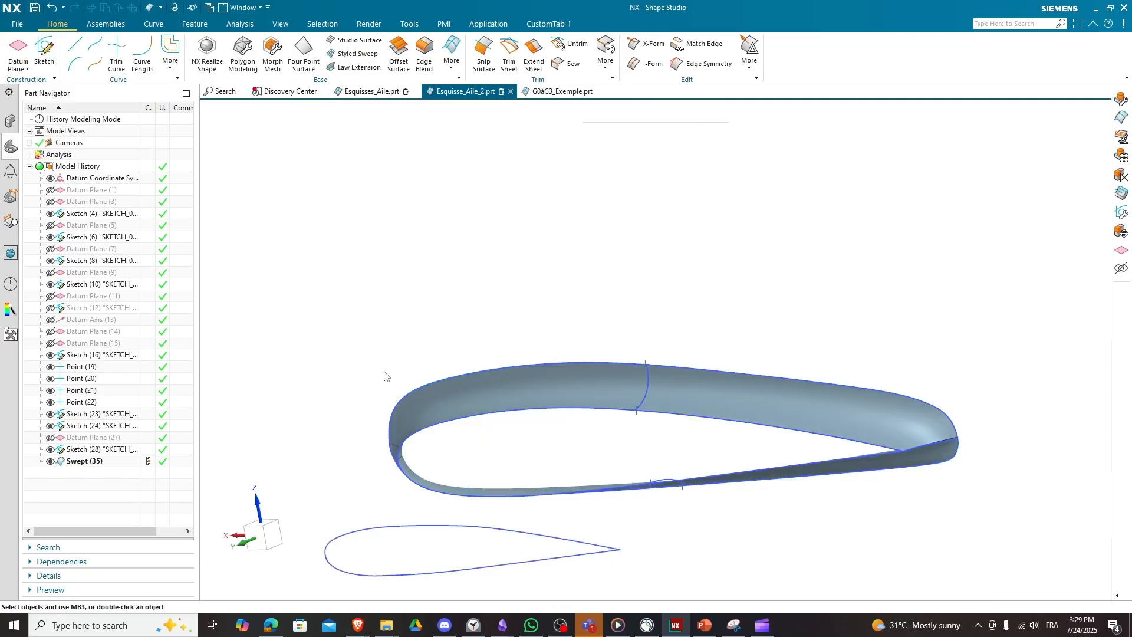
# Step: Create a Through Curves surface using the two largest airfoils as its first and last sections
pyautogui.click(460, 57)
pyautogui.click(484, 122)
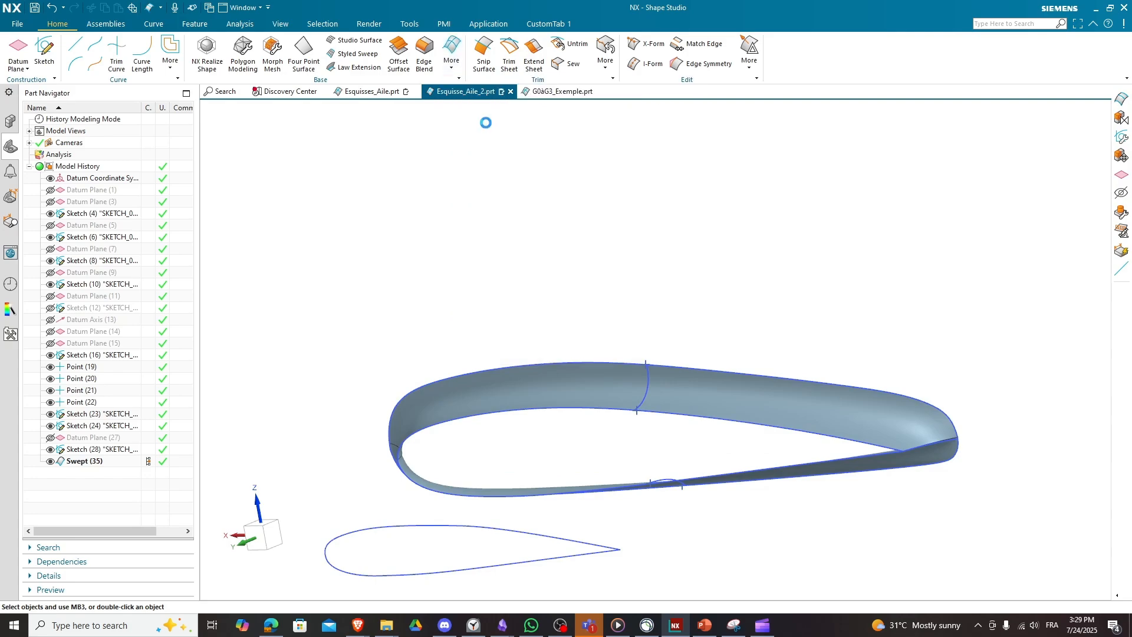
pyautogui.click(948, 418)
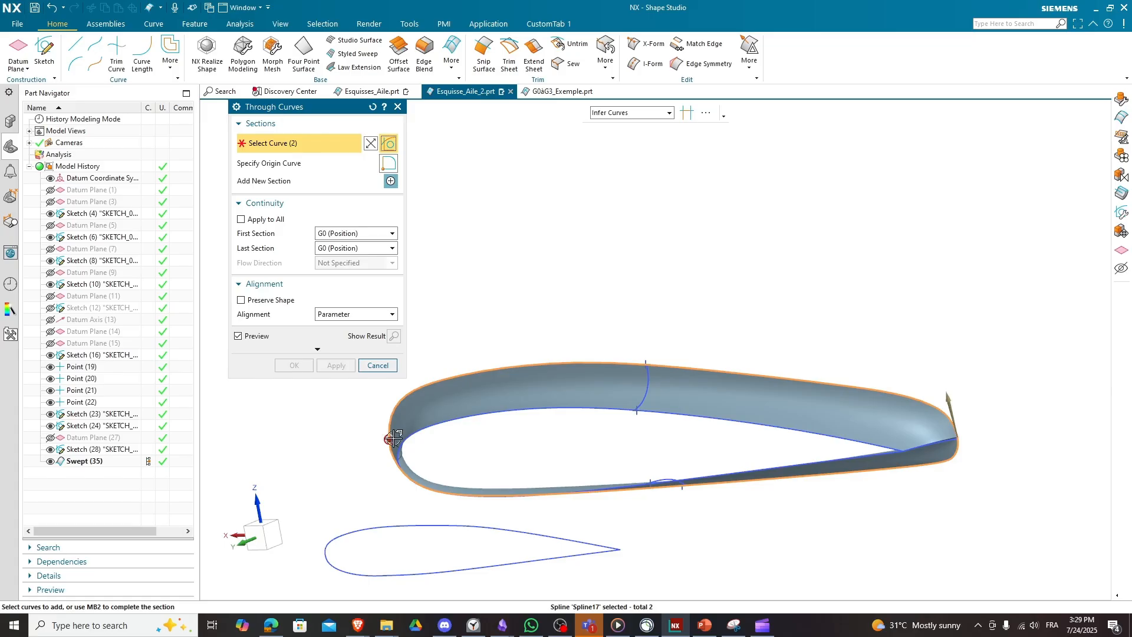
pyautogui.middleClick(762, 406)
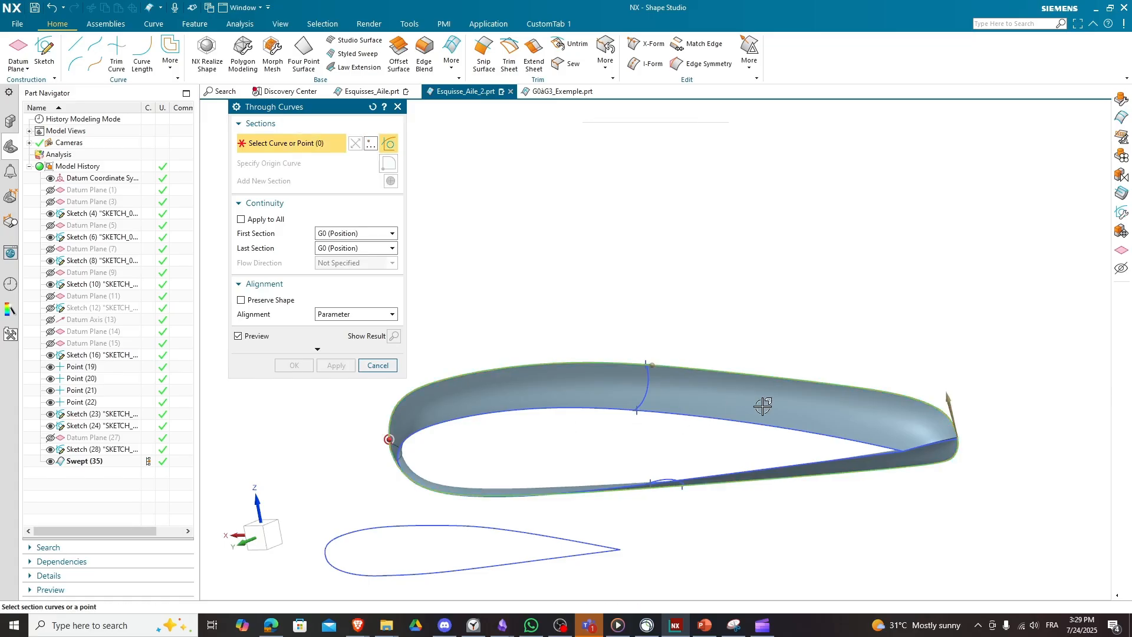
pyautogui.click(887, 450)
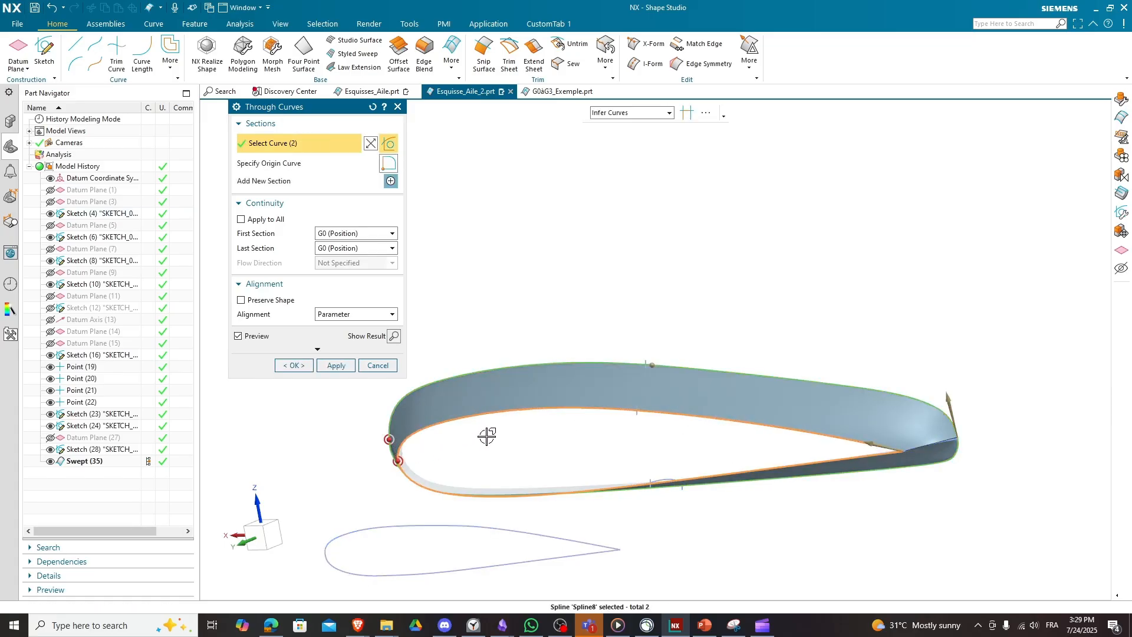
pyautogui.moveTo(488, 435); pyautogui.dragTo(461, 434, button='middle')
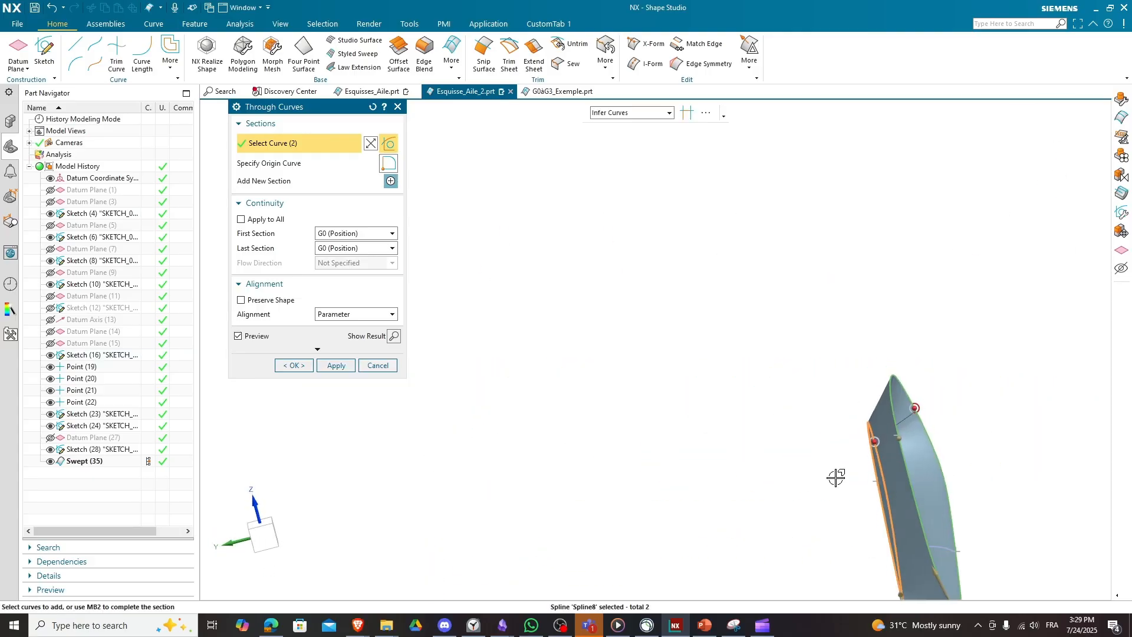
pyautogui.keyDown('shift'); pyautogui.moveTo(886, 507); pyautogui.dragTo(656, 382, button='middle'); pyautogui.keyUp('shift')
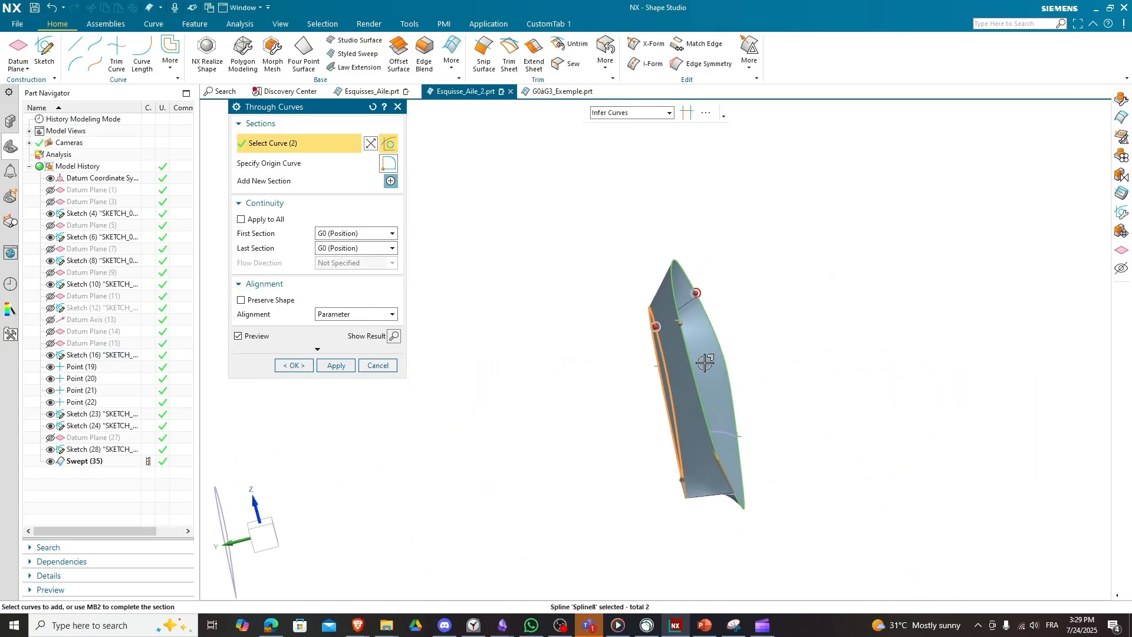
pyautogui.keyDown('shift'); pyautogui.moveTo(494, 356); pyautogui.dragTo(494, 356, button='middle'); pyautogui.keyUp('shift')
pyautogui.click(294, 366)
# Step: Check the hidden datum planes in turn and leave Datum Plane (11), the one cutting across the airfoils, shown
pyautogui.moveTo(601, 382); pyautogui.dragTo(581, 334, button='middle')
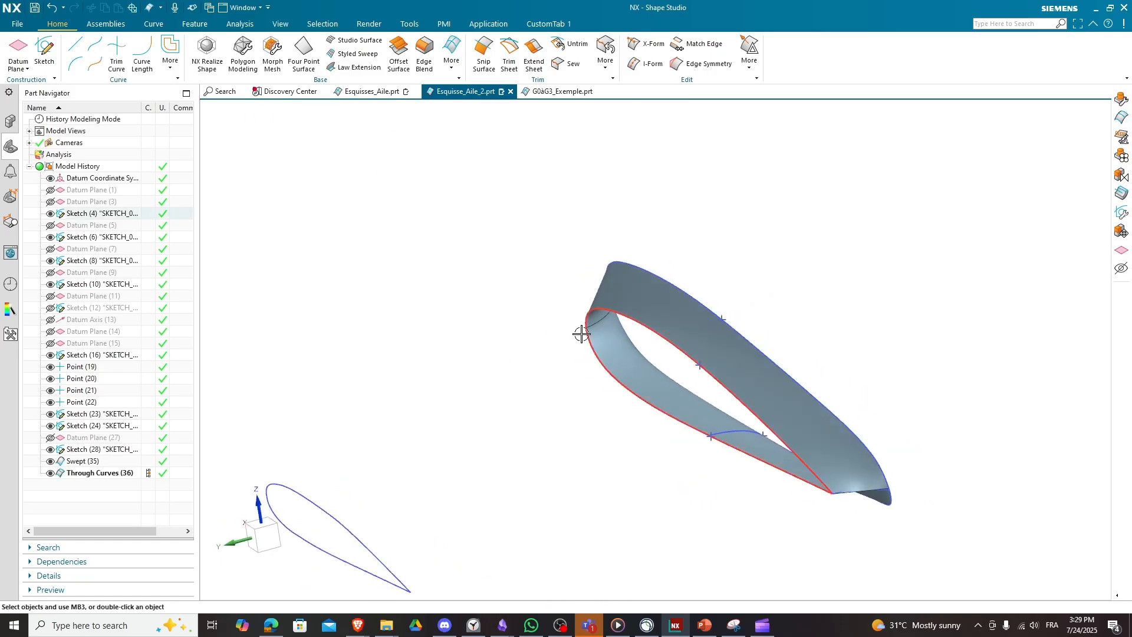
pyautogui.scroll(-3, 538, 260)
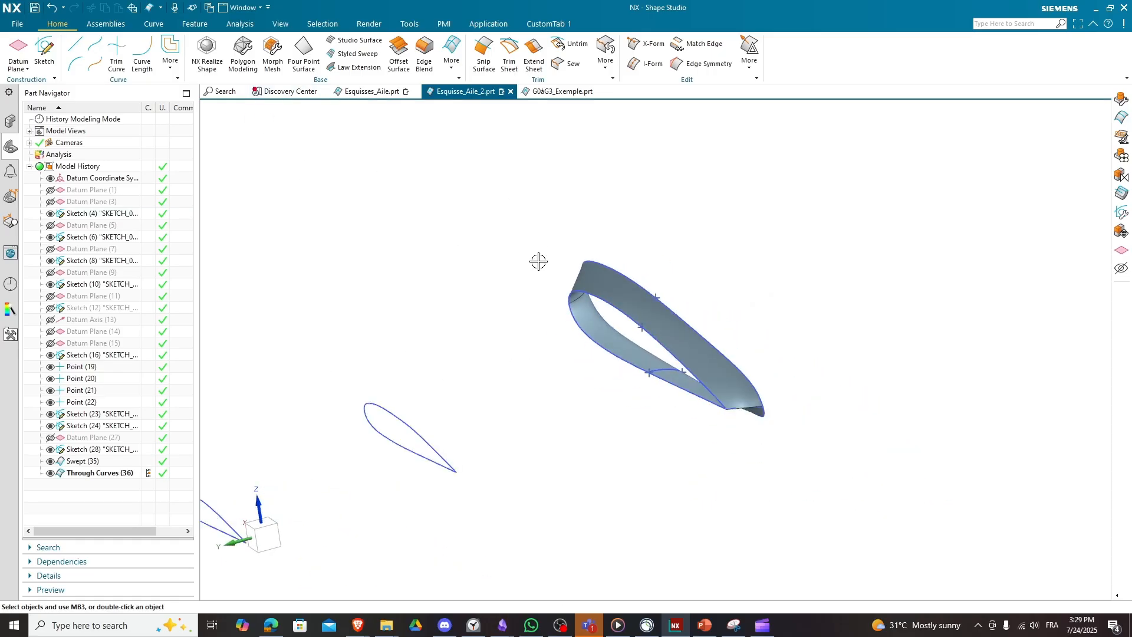
pyautogui.click(98, 438)
pyautogui.click(51, 438)
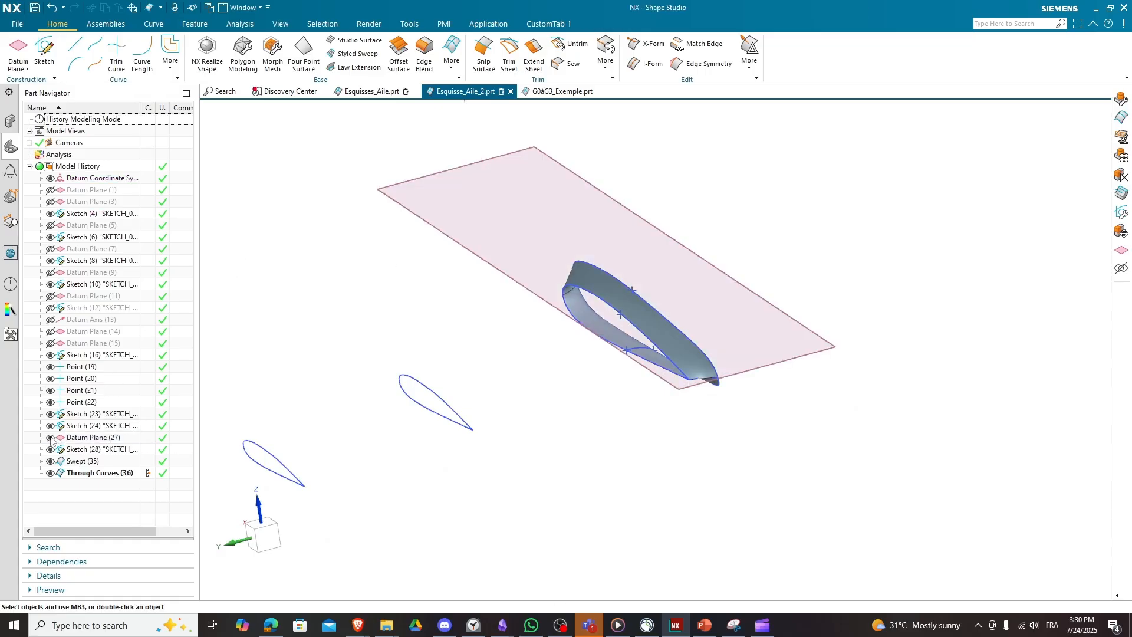
pyautogui.click(50, 437)
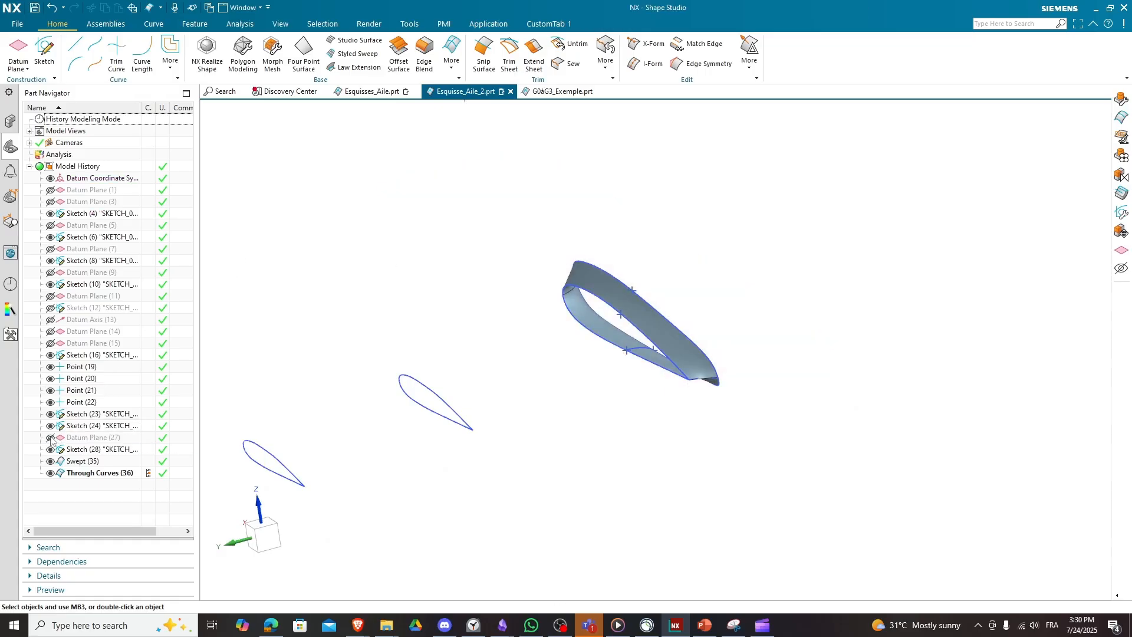
pyautogui.click(51, 344)
pyautogui.click(50, 344)
pyautogui.click(50, 332)
pyautogui.click(51, 296)
# Step: Define a One Plane view section on Datum Plane (11) to cut through the two surfaces
pyautogui.moveTo(476, 343); pyautogui.dragTo(617, 153, button='middle')
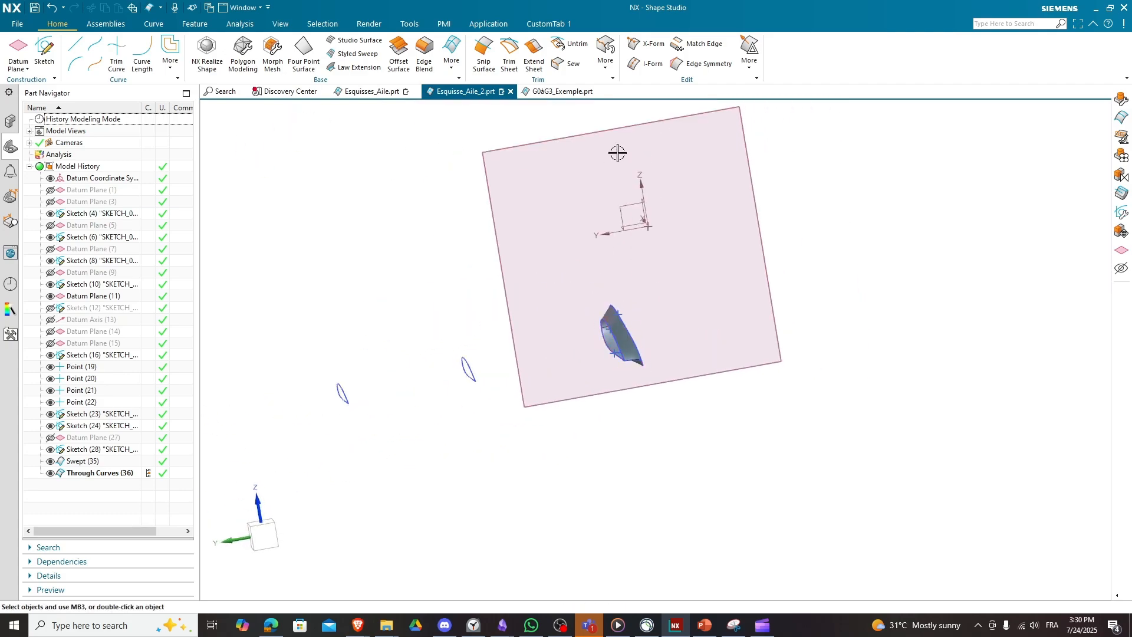
pyautogui.click(542, 24)
pyautogui.scroll(3, 637, 361)
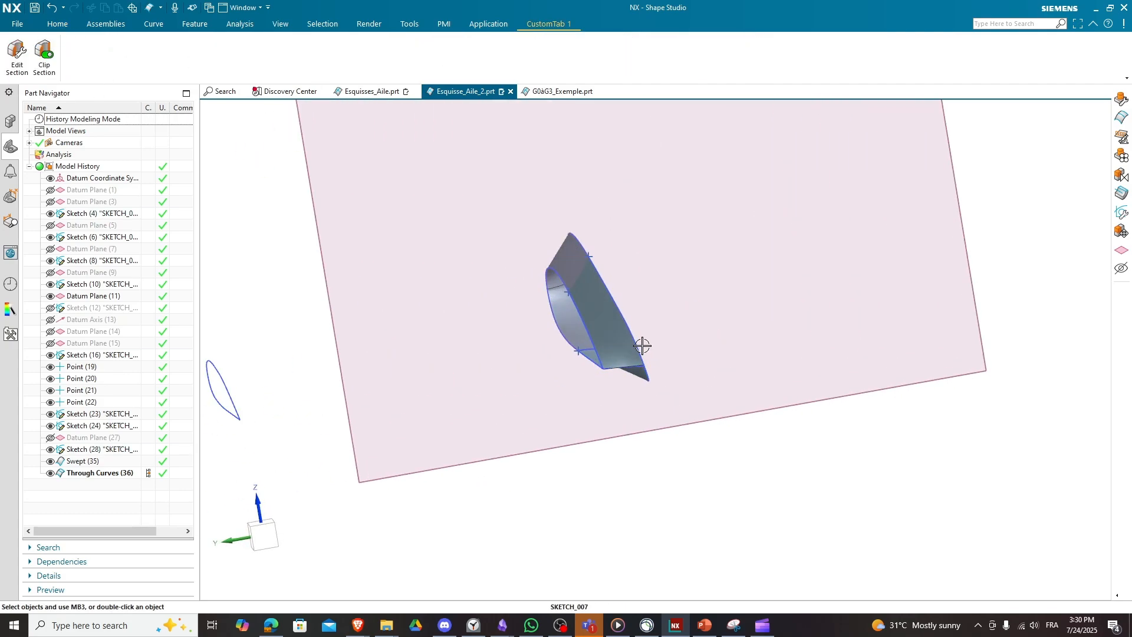
pyautogui.moveTo(553, 319); pyautogui.dragTo(619, 417, button='middle')
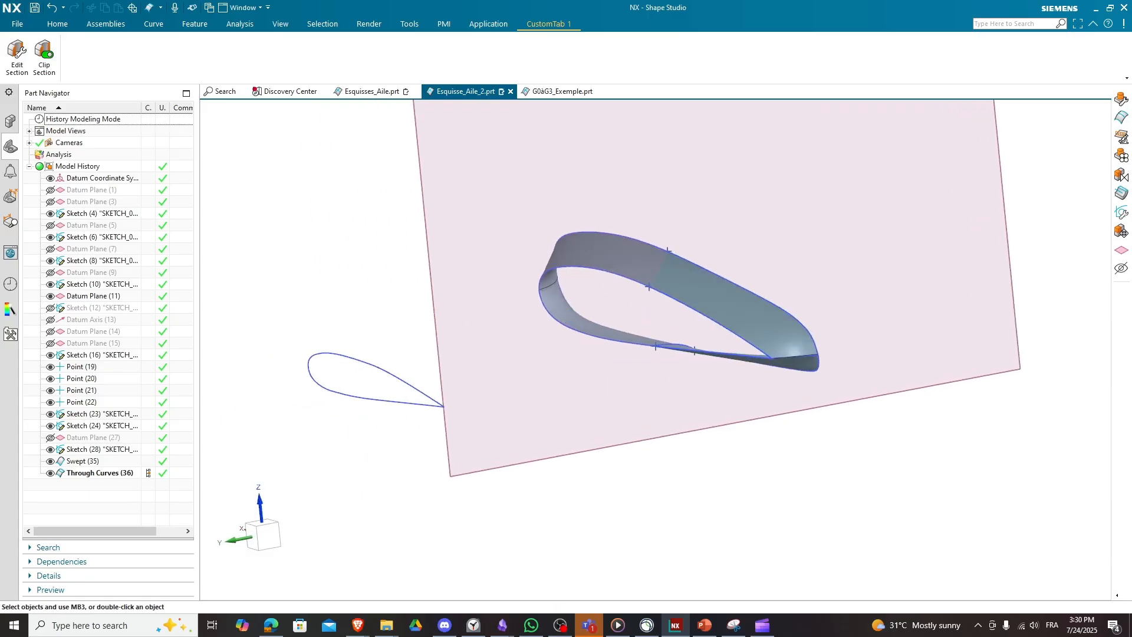
pyautogui.click(20, 56)
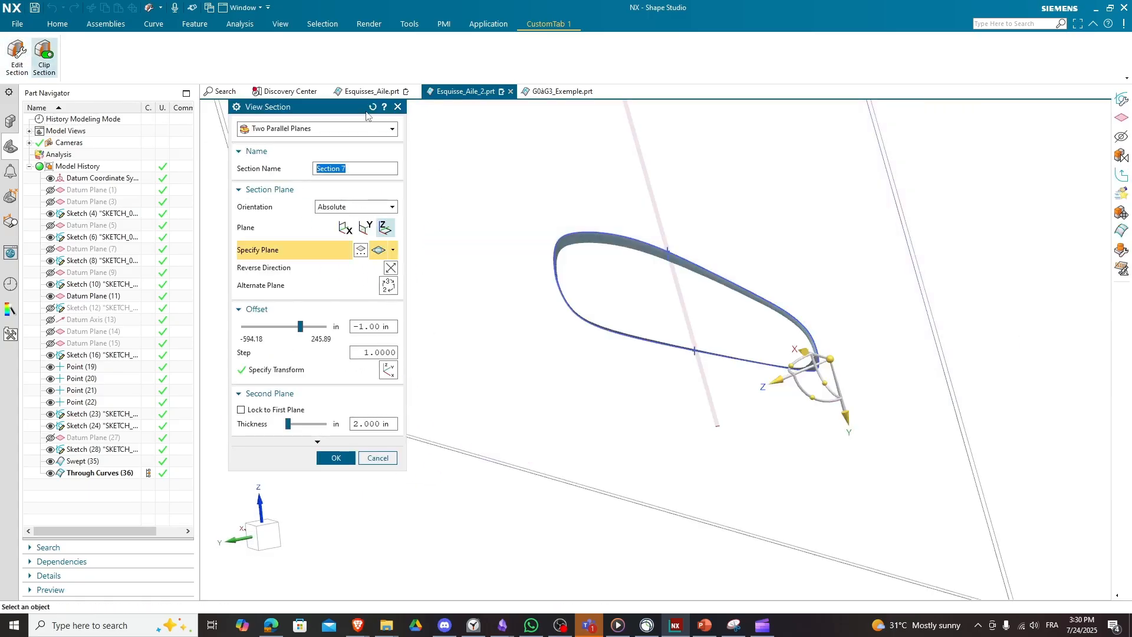
pyautogui.click(366, 128)
pyautogui.click(319, 144)
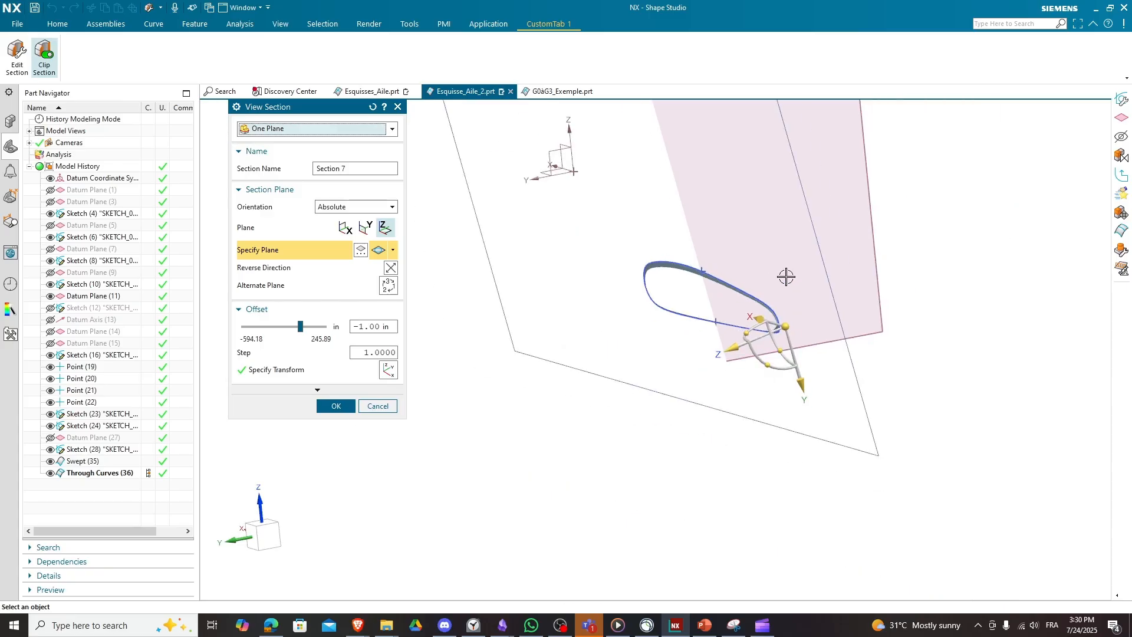
pyautogui.moveTo(786, 276); pyautogui.dragTo(785, 319, button='middle')
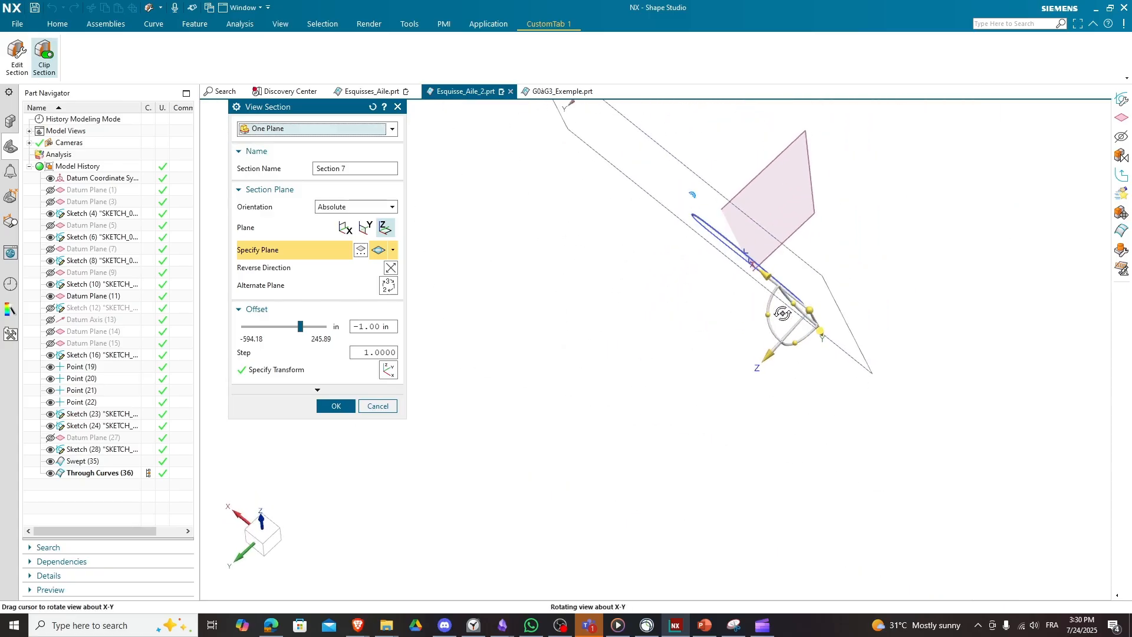
pyautogui.click(812, 201)
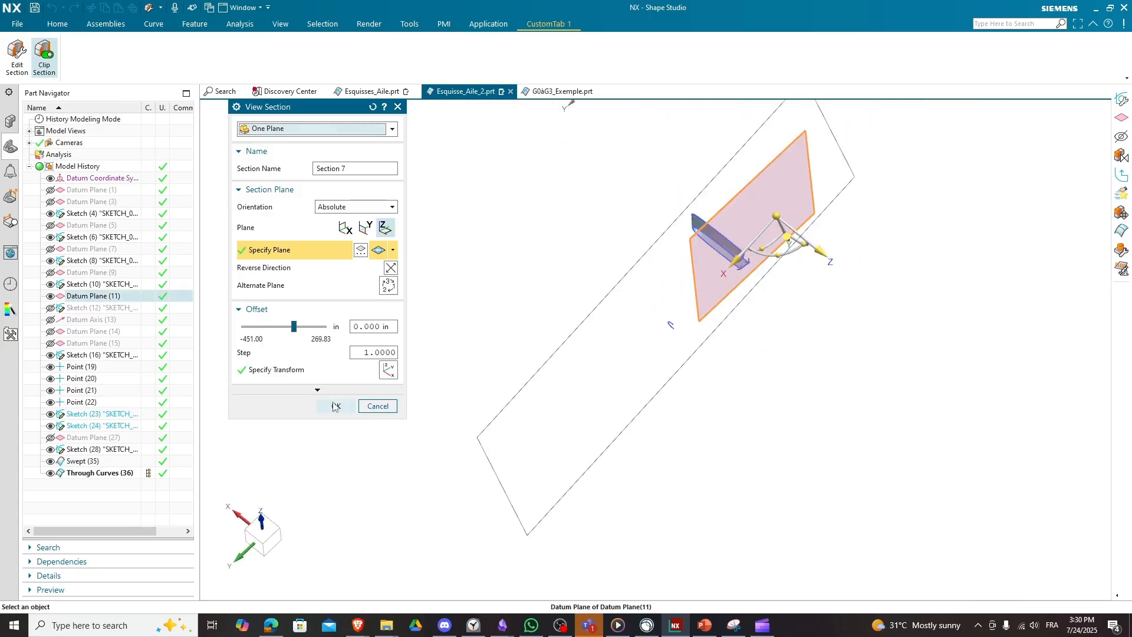
pyautogui.click(334, 406)
# Step: Examine in the section view how the Swept and Through Curves surfaces follow the upper and lower guide curves
pyautogui.scroll(6, 733, 215)
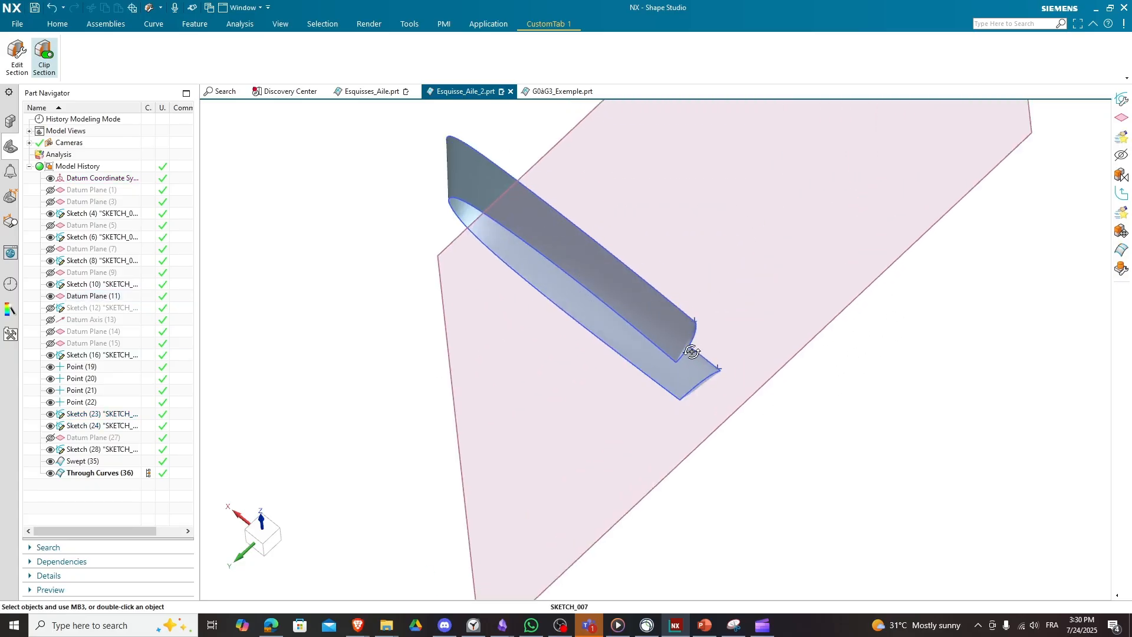
pyautogui.moveTo(692, 352); pyautogui.dragTo(718, 427, button='middle')
pyautogui.scroll(4, 700, 391)
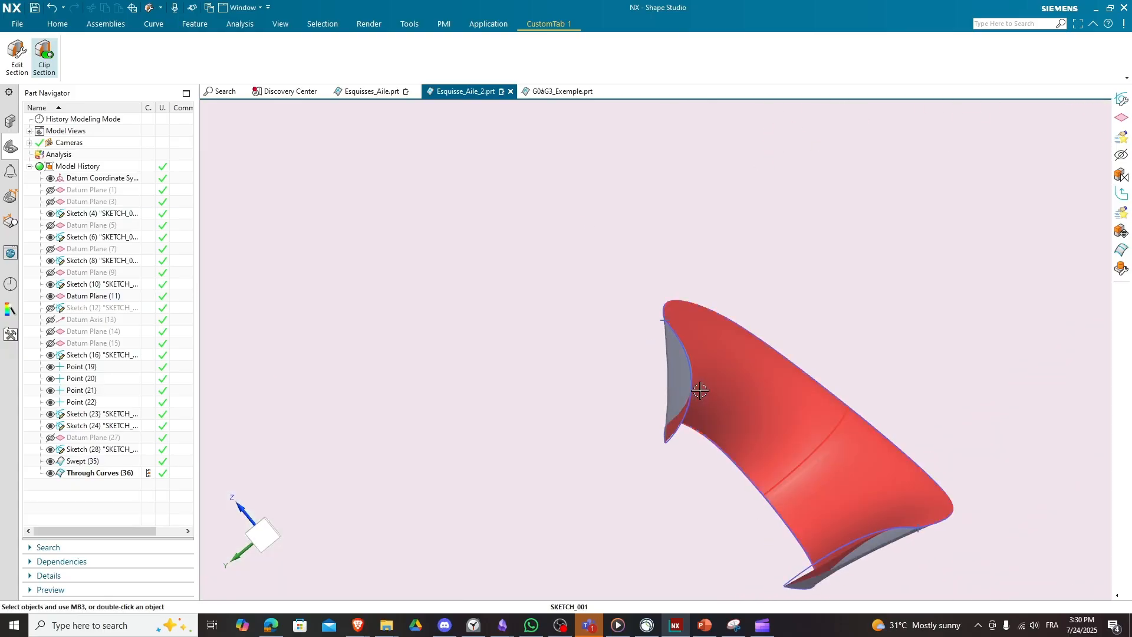
pyautogui.scroll(5, 700, 390)
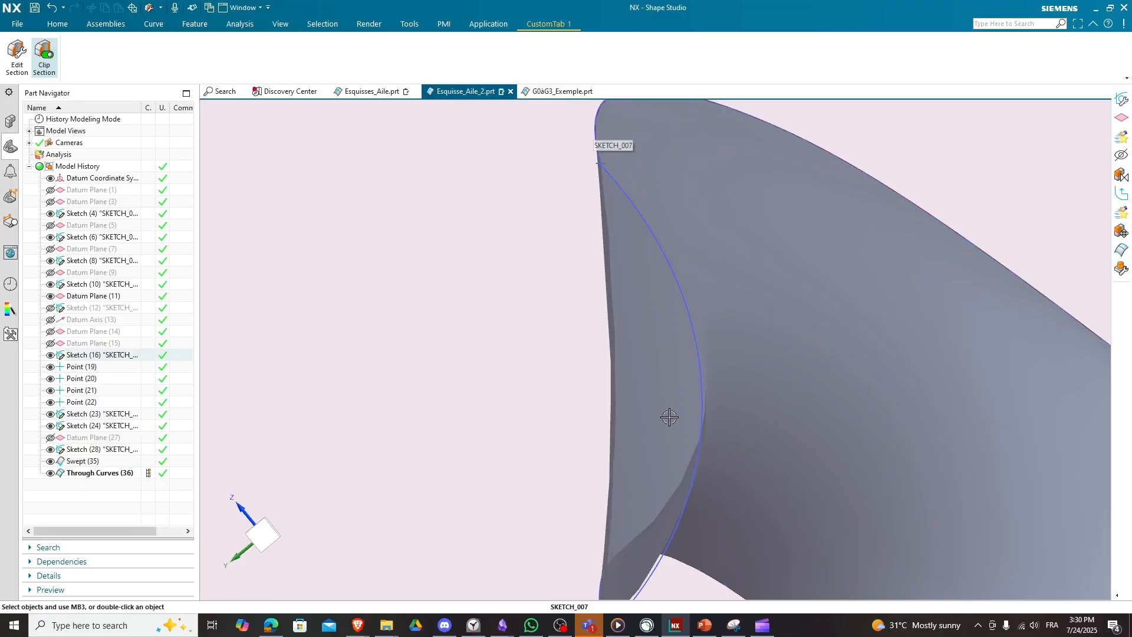
pyautogui.scroll(-4, 614, 475)
pyautogui.moveTo(624, 470); pyautogui.dragTo(620, 458, button='middle')
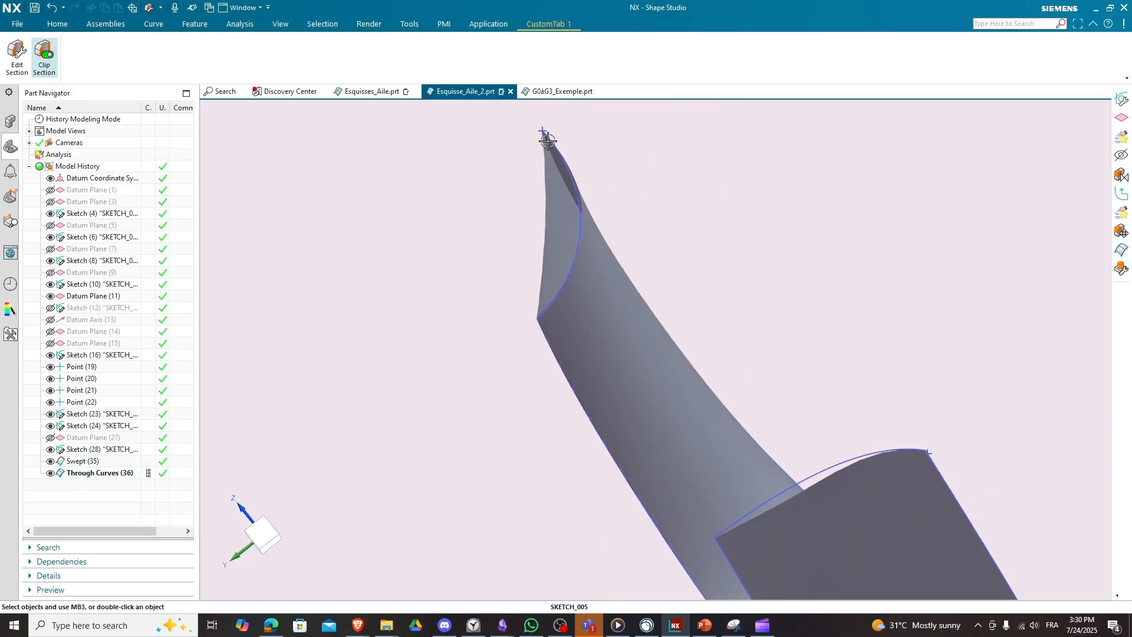
pyautogui.scroll(-3, 753, 321)
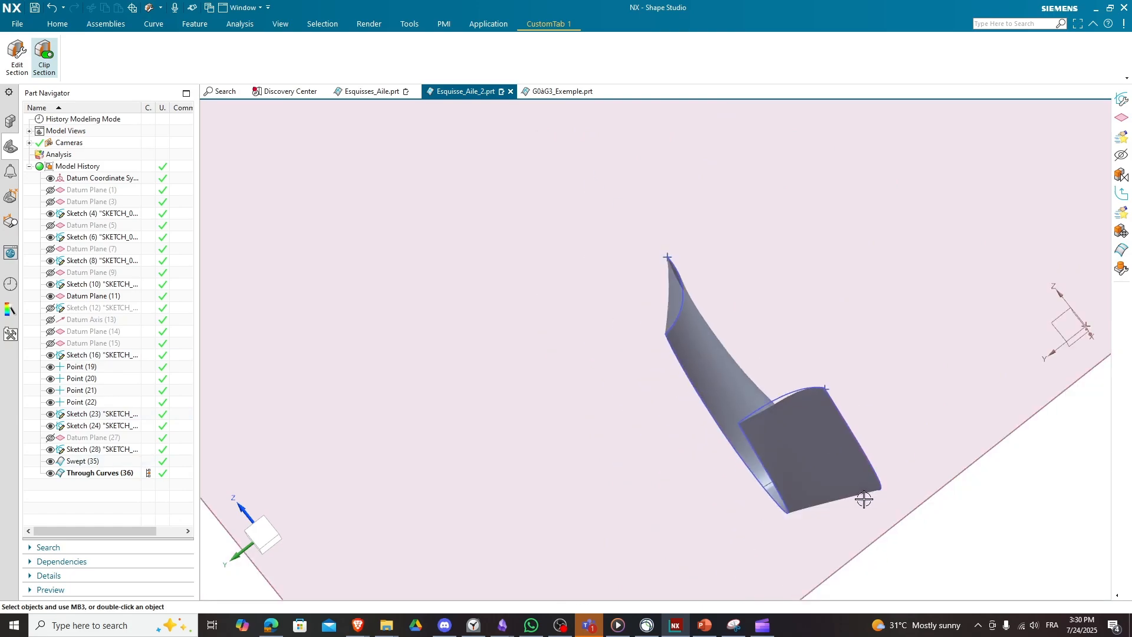
pyautogui.moveTo(862, 498); pyautogui.dragTo(846, 467, button='middle')
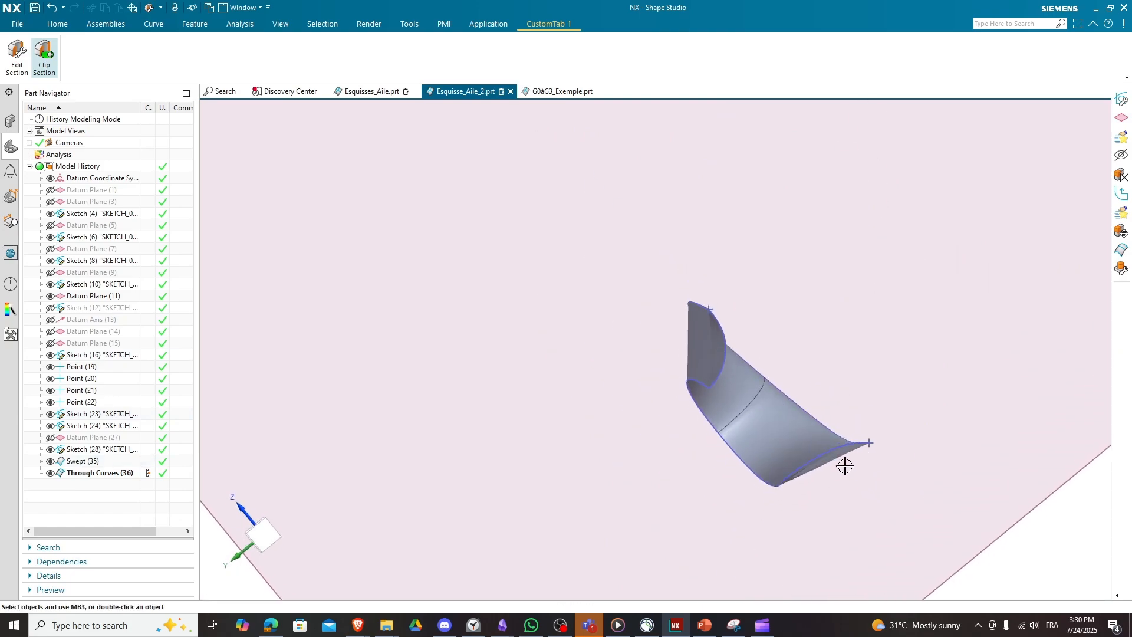
pyautogui.scroll(3, 845, 466)
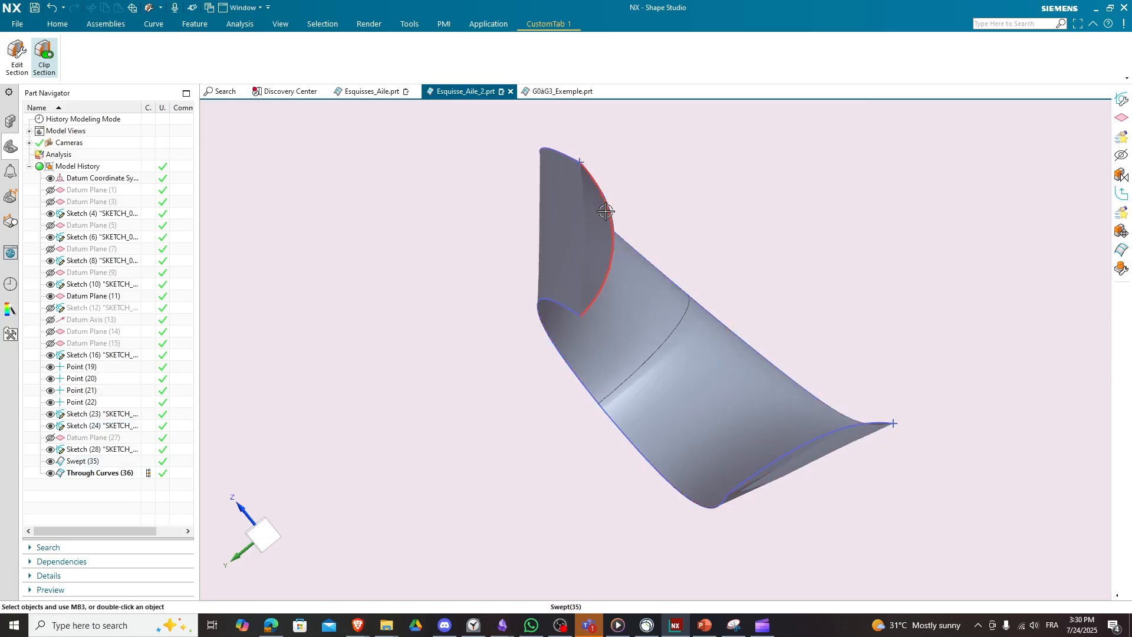
# Step: Turn off the section clipping to show the complete surfaces and the remaining airfoils
pyautogui.click(39, 63)
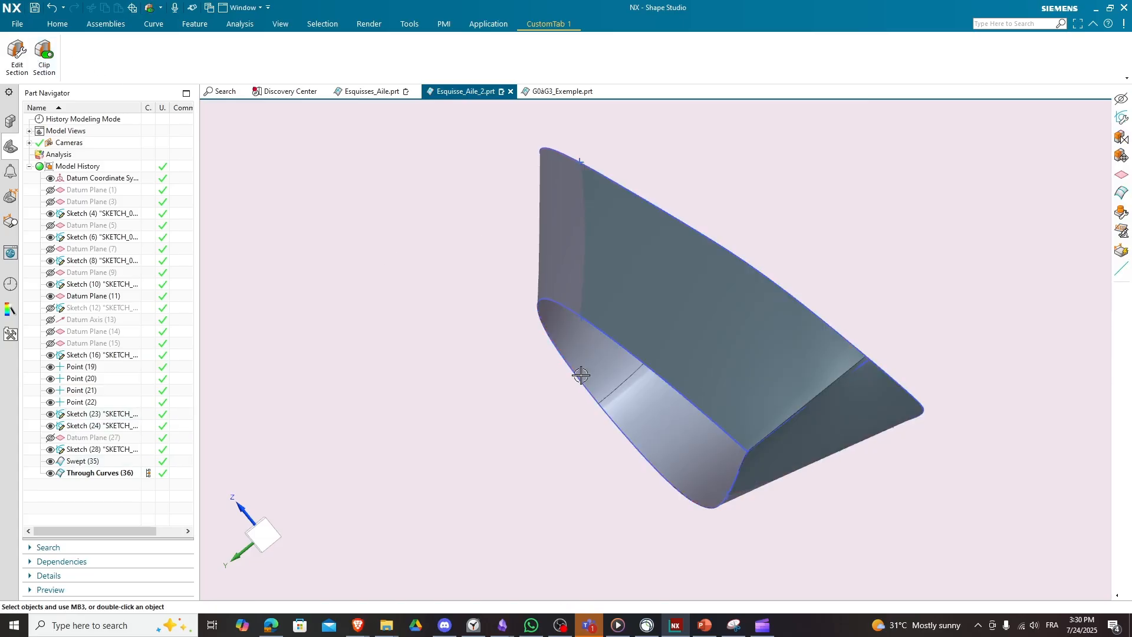
pyautogui.scroll(-7, 581, 376)
pyautogui.moveTo(505, 371); pyautogui.dragTo(543, 379, button='middle')
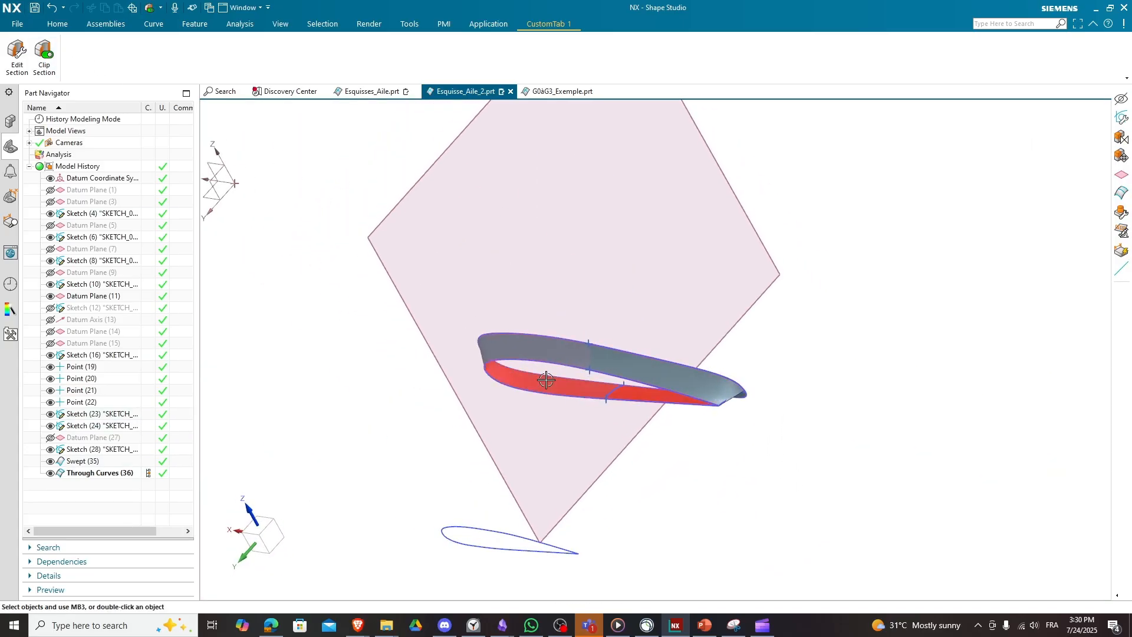
pyautogui.scroll(-4, 544, 379)
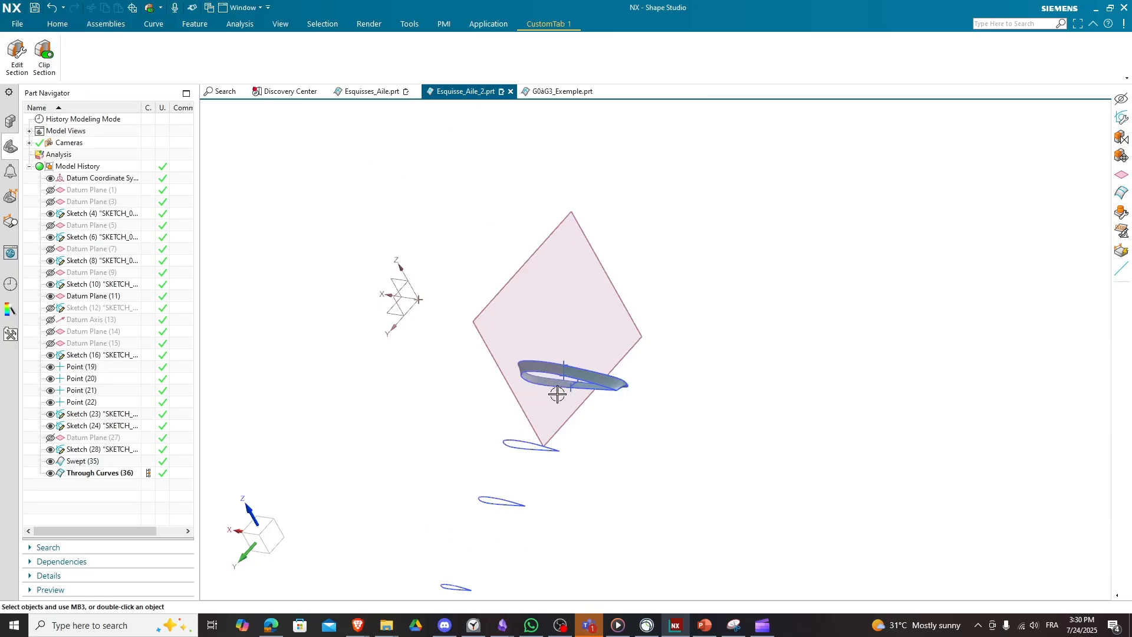
pyautogui.moveTo(539, 458)
pyautogui.mouseDown(button='middle')
pyautogui.moveTo(511, 465)
pyautogui.moveTo(480, 448)
pyautogui.moveTo(521, 458)
pyautogui.mouseUp(button='middle')
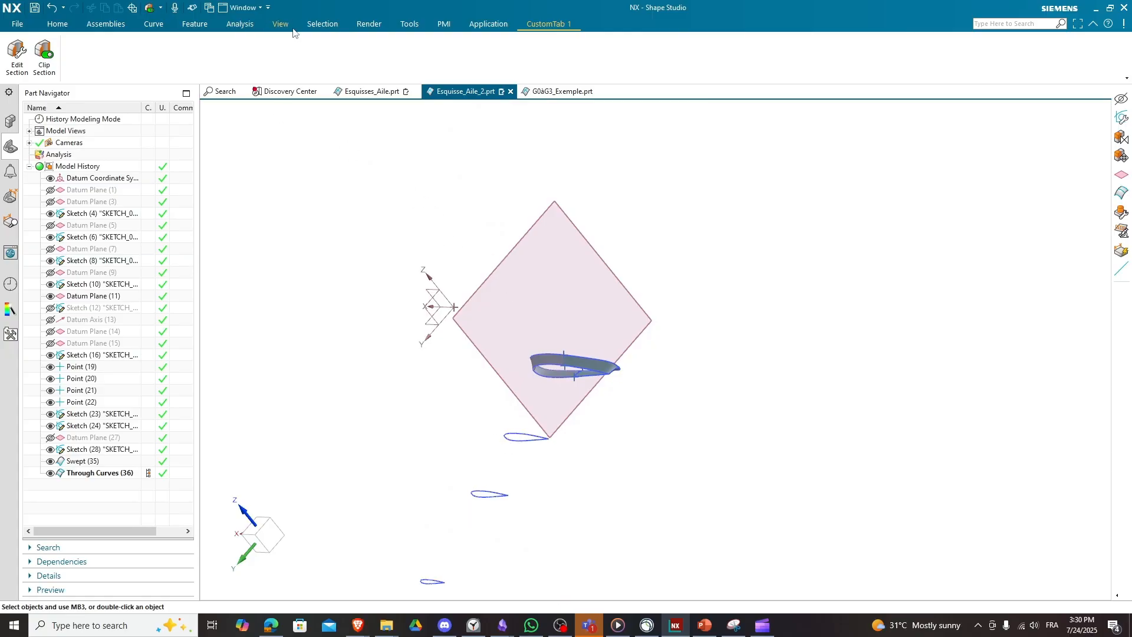
# Step: Create a Through Curves surface from the open end airfoil of the swept surface to the next smaller airfoil along the wing
pyautogui.click(106, 24)
pyautogui.click(55, 25)
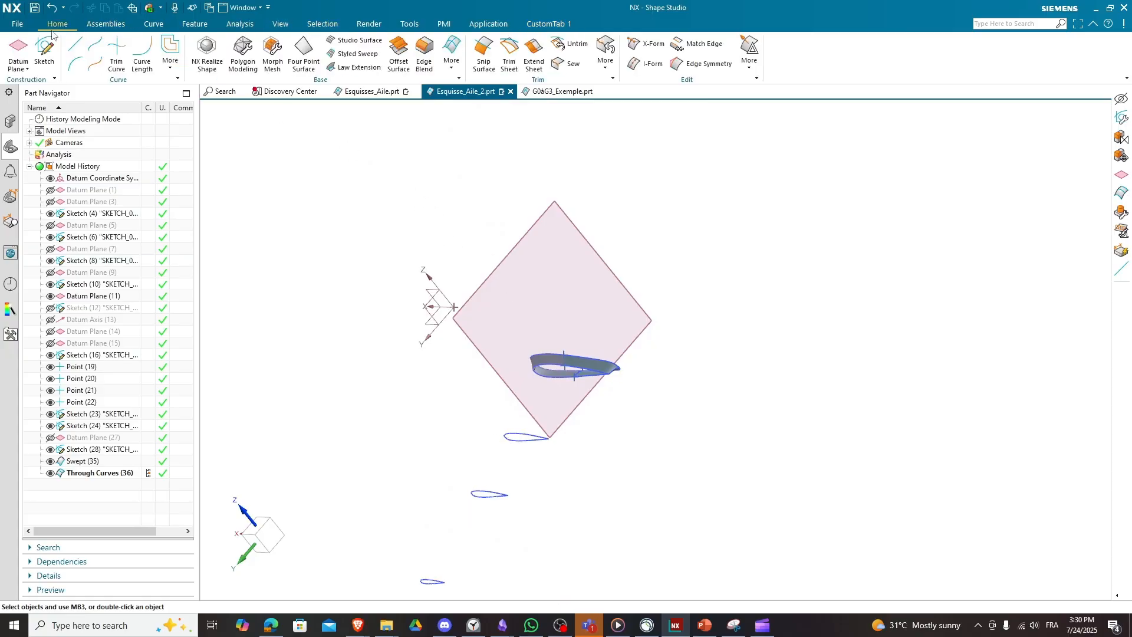
pyautogui.click(451, 64)
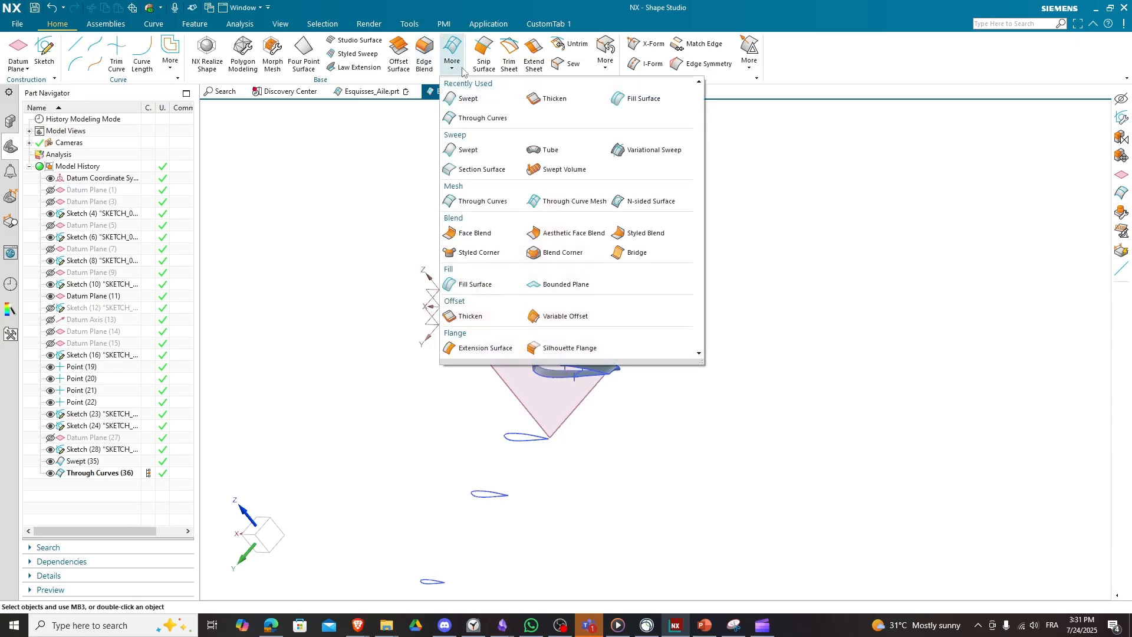
pyautogui.click(475, 116)
pyautogui.scroll(3, 565, 415)
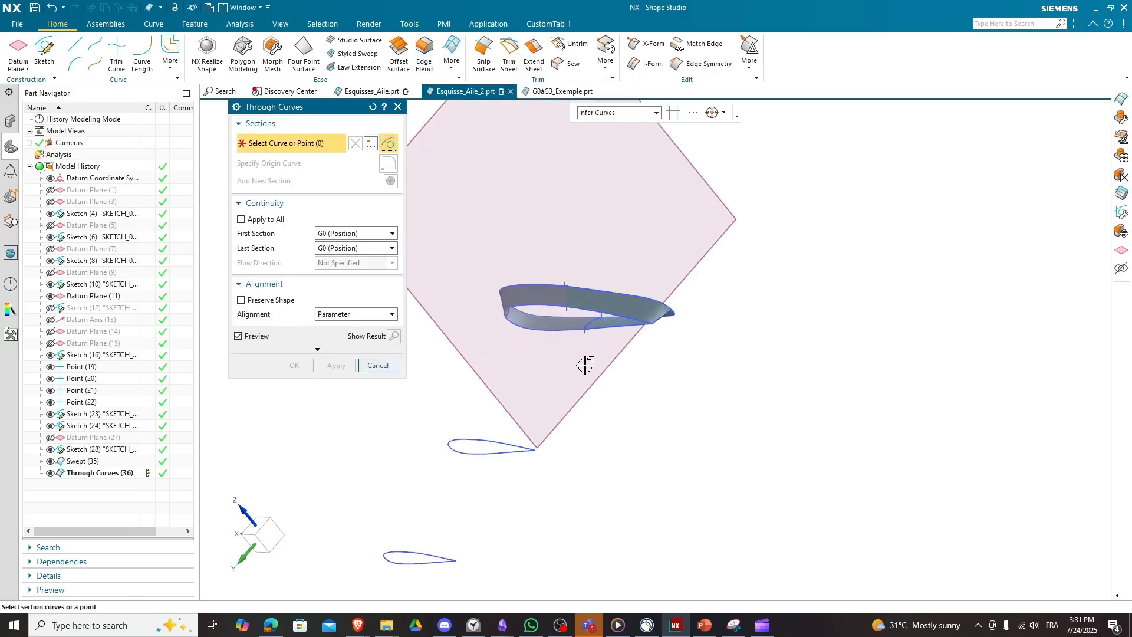
pyautogui.click(586, 307)
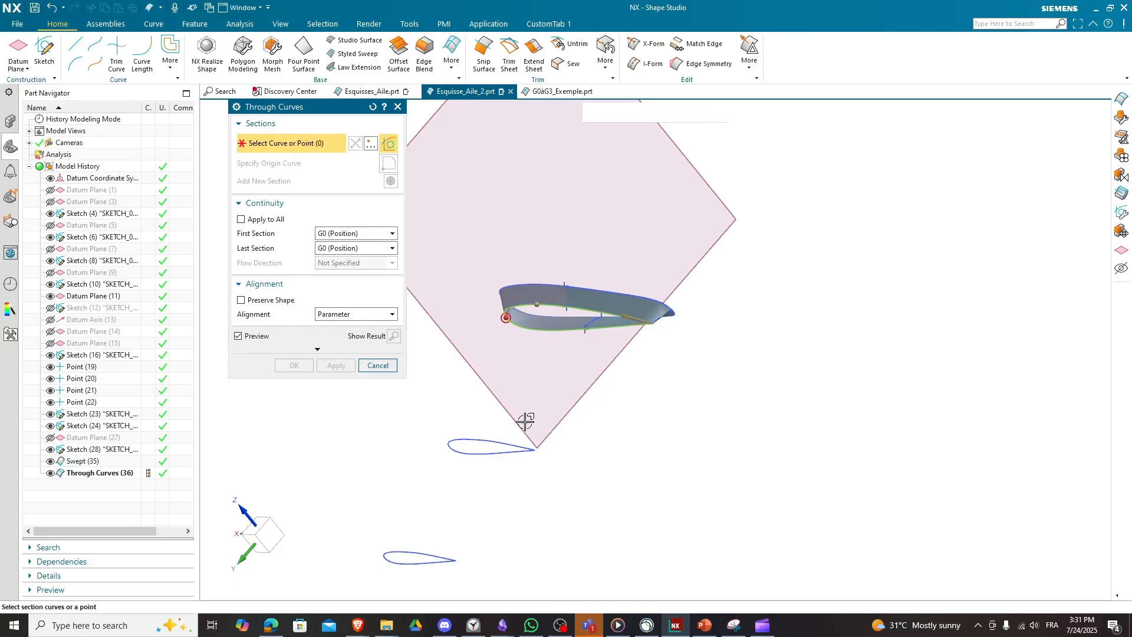
pyautogui.click(515, 450)
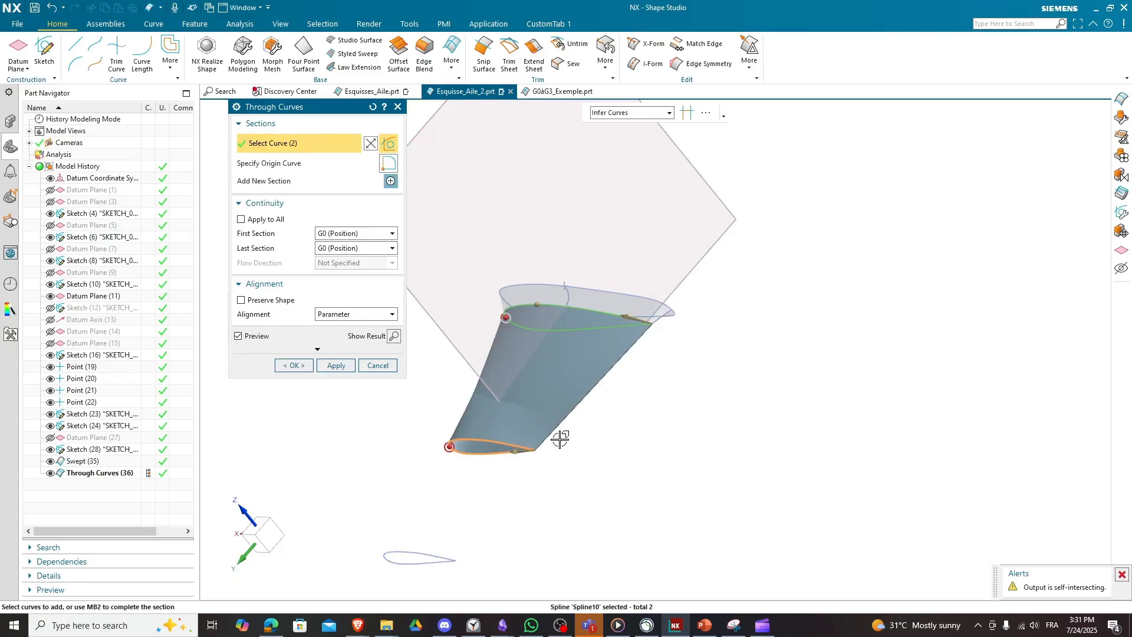
pyautogui.moveTo(560, 440); pyautogui.dragTo(478, 397, button='middle')
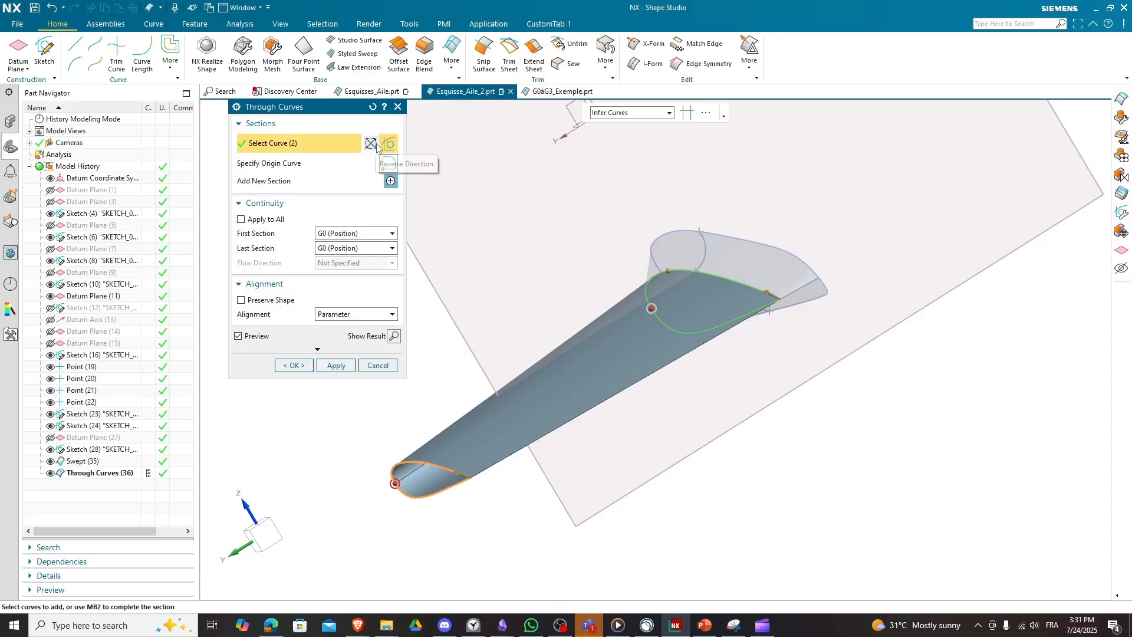
pyautogui.scroll(-3, 502, 419)
pyautogui.click(335, 366)
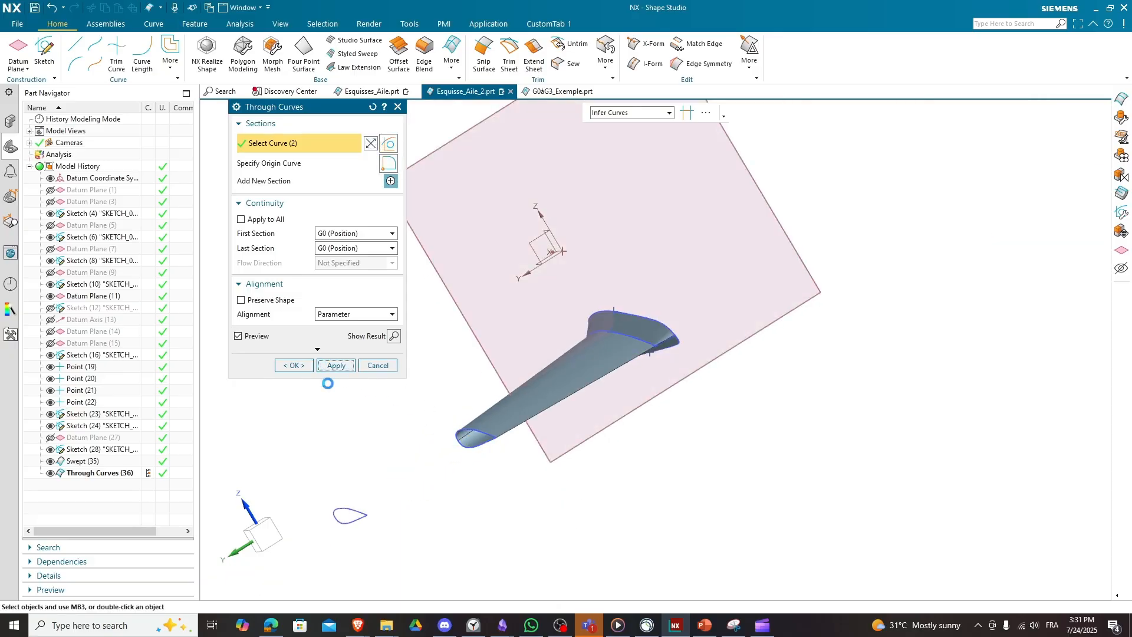
# Step: Create a second outer Through Curves surface from the open end of the previous one to the next smaller airfoil
pyautogui.moveTo(460, 500); pyautogui.dragTo(531, 484, button='middle')
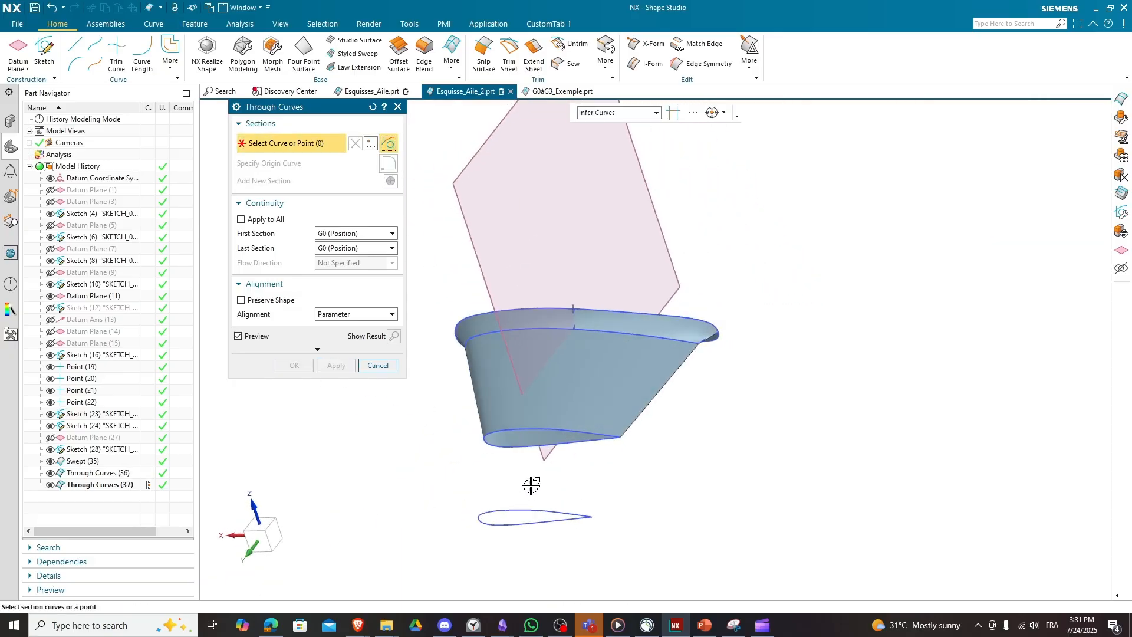
pyautogui.click(589, 432)
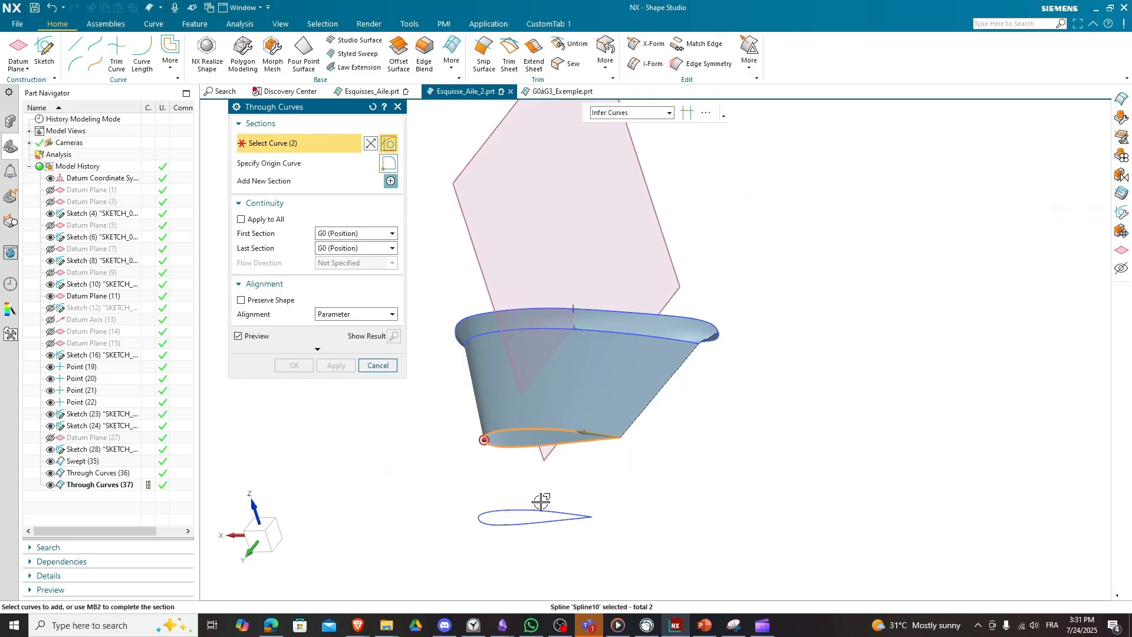
pyautogui.middleClick(561, 517)
pyautogui.click(565, 514)
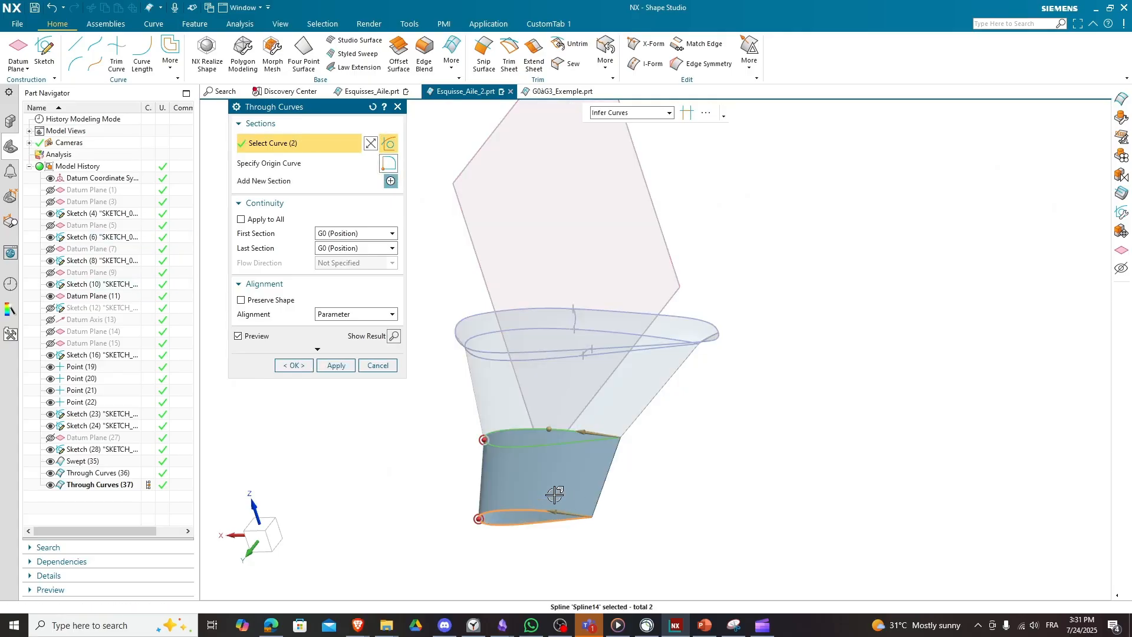
pyautogui.moveTo(554, 494); pyautogui.dragTo(556, 459, button='middle')
pyautogui.scroll(-4, 556, 458)
pyautogui.scroll(3, 564, 524)
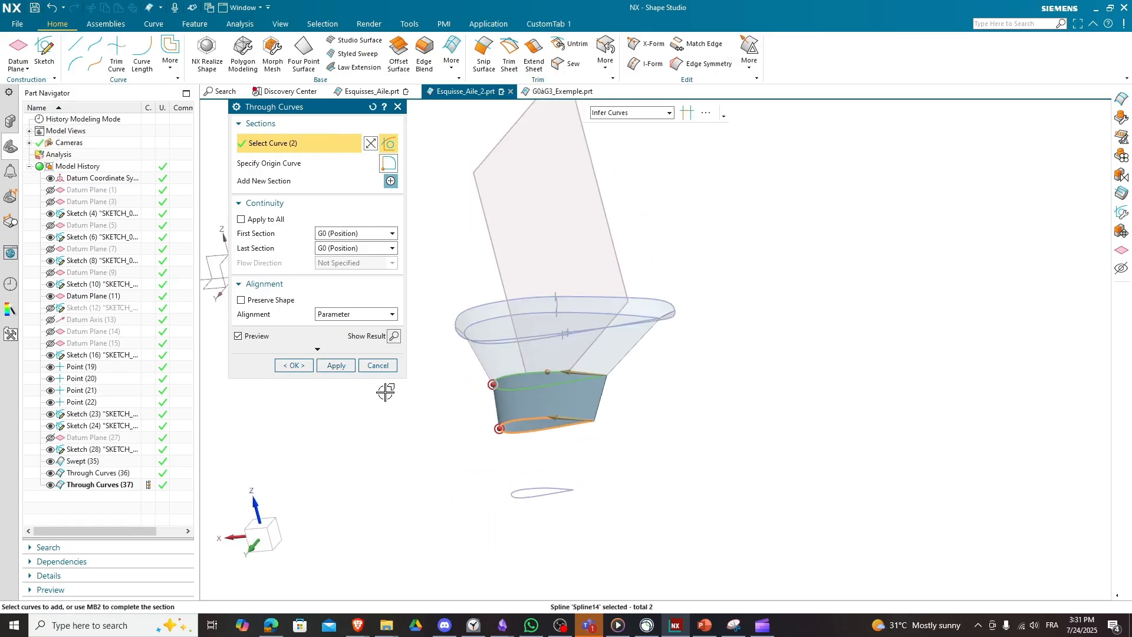
pyautogui.click(329, 370)
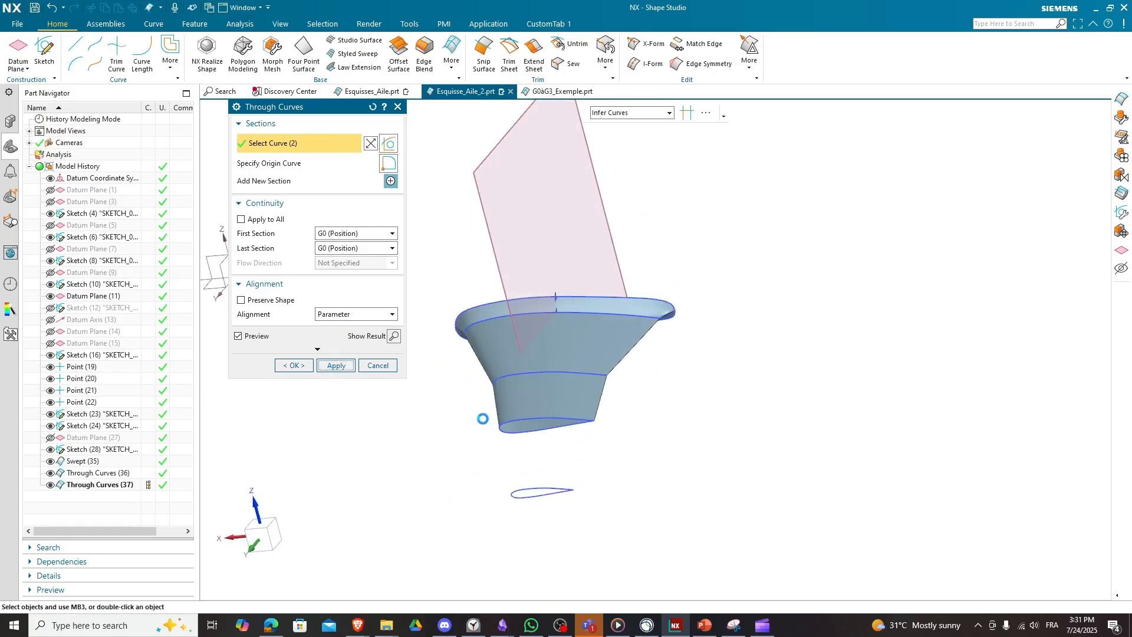
# Step: Create the final Through Curves surface between the newest open end and the smallest airfoil at the wing tip, and finish the command
pyautogui.click(565, 417)
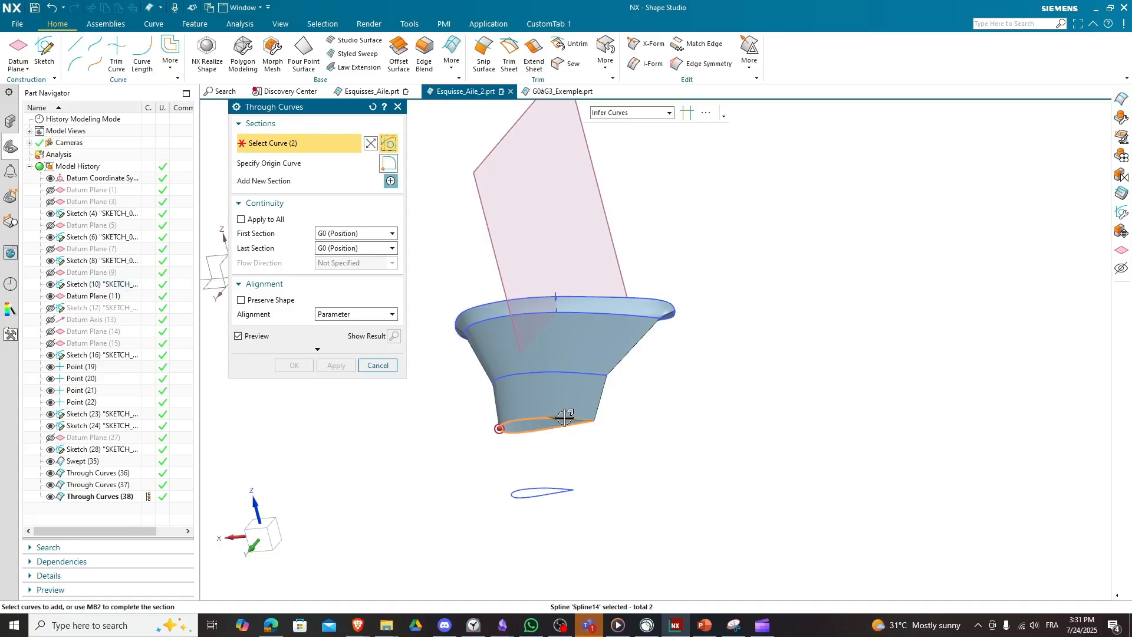
pyautogui.middleClick(562, 464)
pyautogui.click(557, 491)
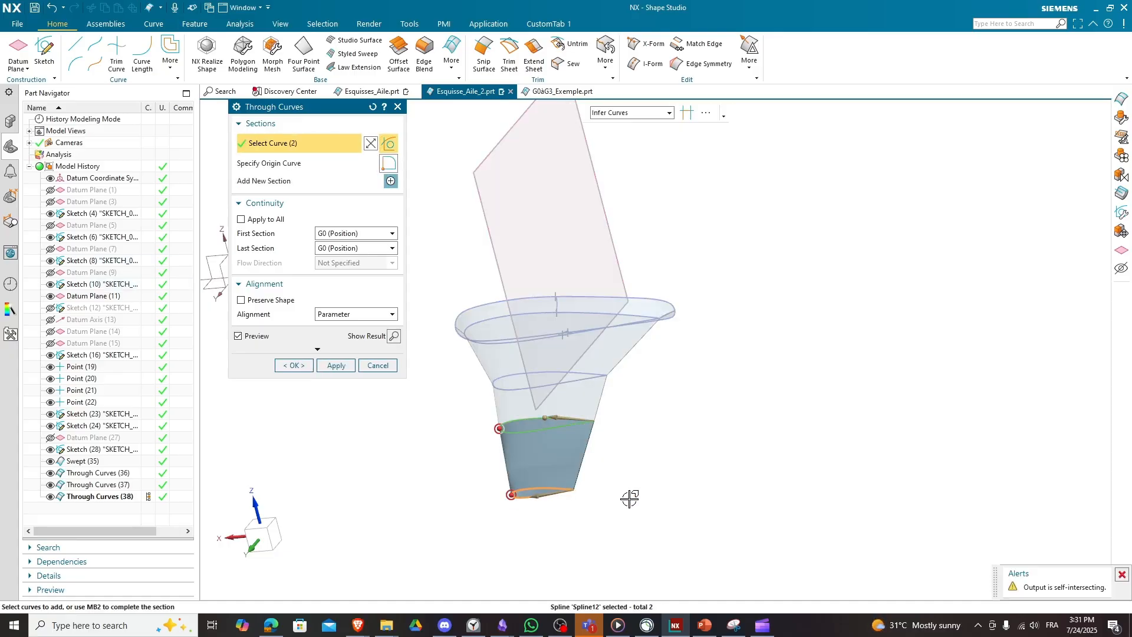
pyautogui.moveTo(609, 504); pyautogui.dragTo(602, 392, button='middle')
pyautogui.click(371, 144)
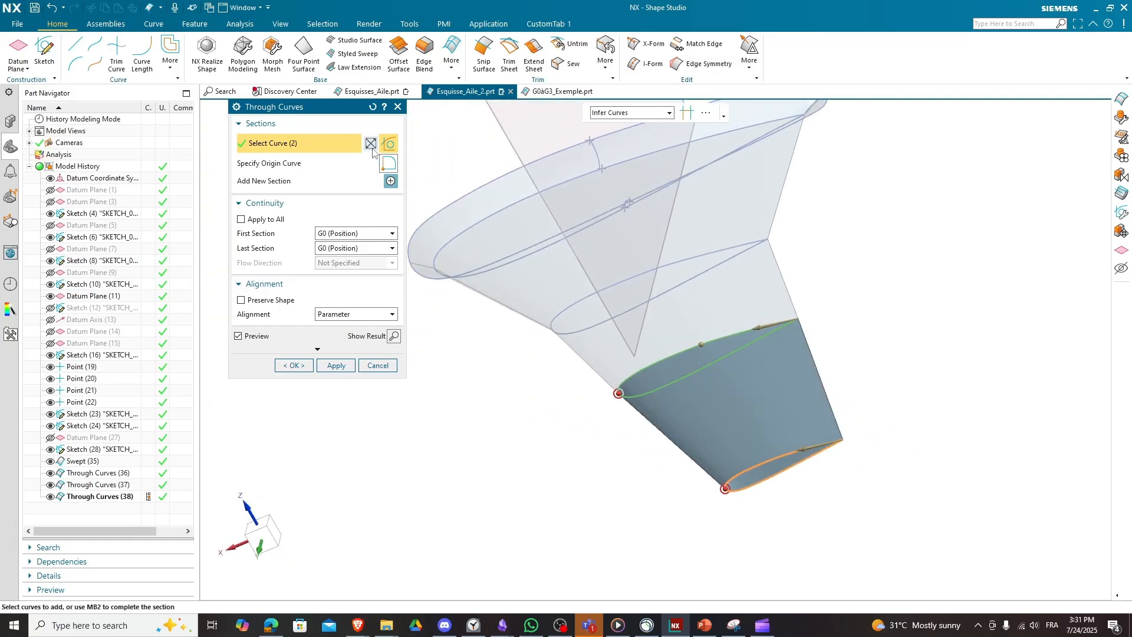
pyautogui.moveTo(740, 316); pyautogui.dragTo(672, 359, button='middle')
pyautogui.click(299, 361)
# Step: Examine the junction between the flared root surface and the outer wing surfaces from several angles
pyautogui.scroll(10, 673, 359)
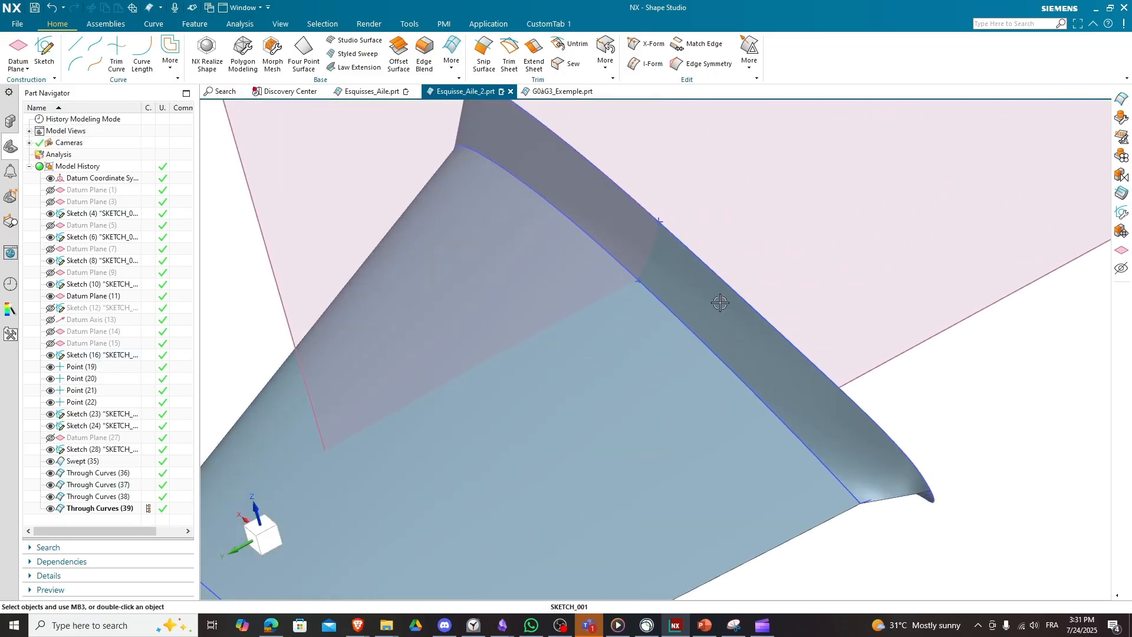
pyautogui.moveTo(682, 269); pyautogui.dragTo(857, 261, button='middle')
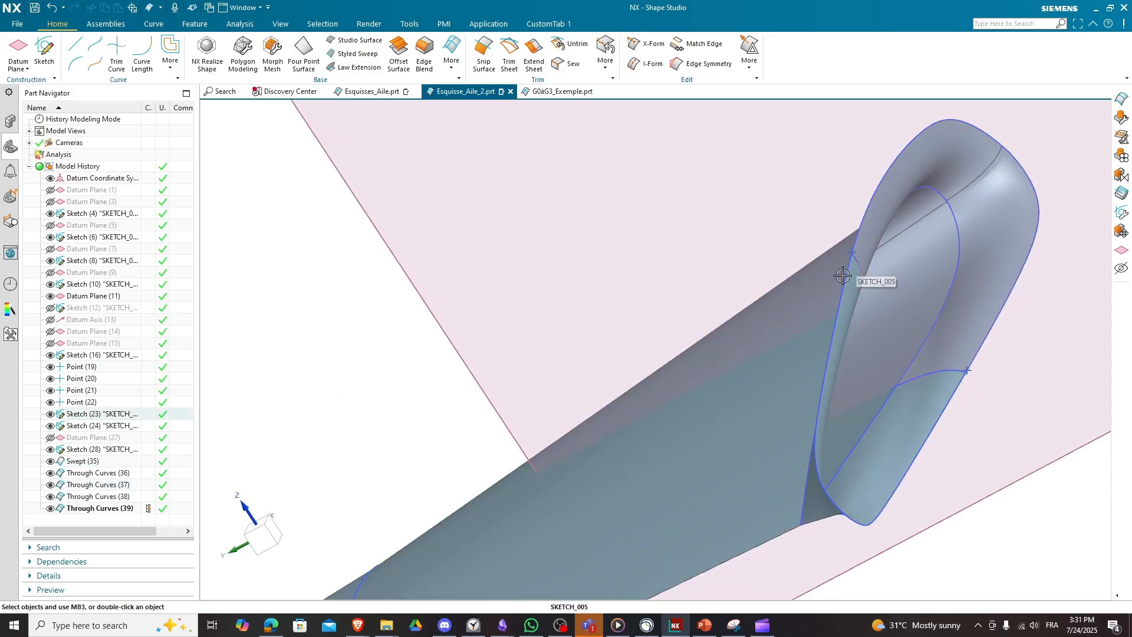
pyautogui.moveTo(844, 276); pyautogui.dragTo(869, 284, button='middle')
pyautogui.scroll(-4, 868, 284)
pyautogui.scroll(-2, 589, 491)
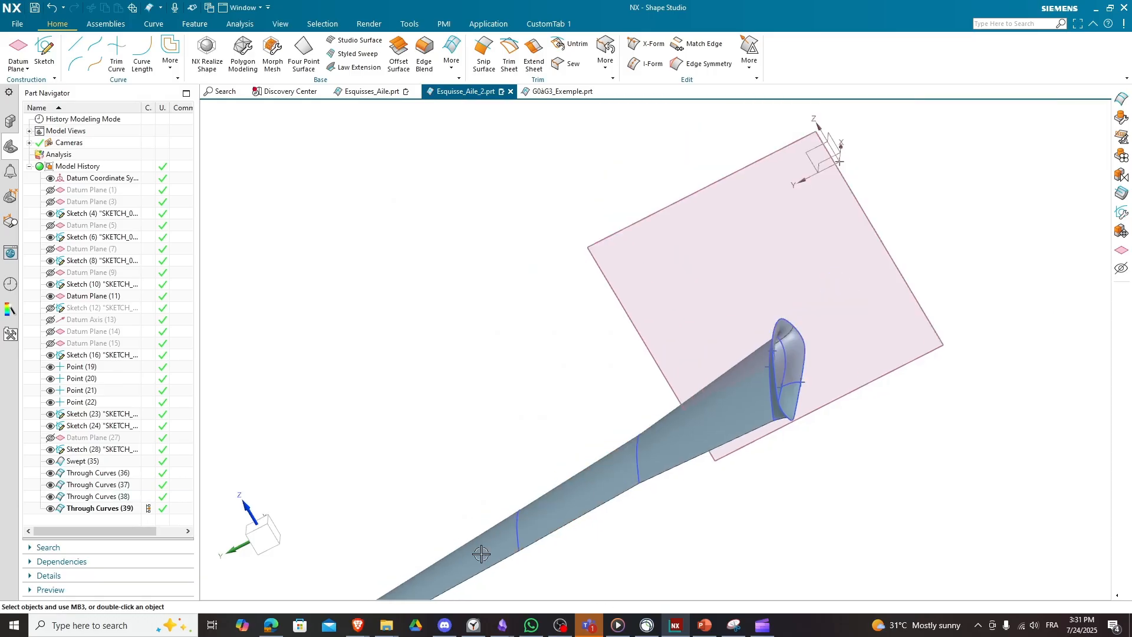
pyautogui.scroll(-2, 481, 554)
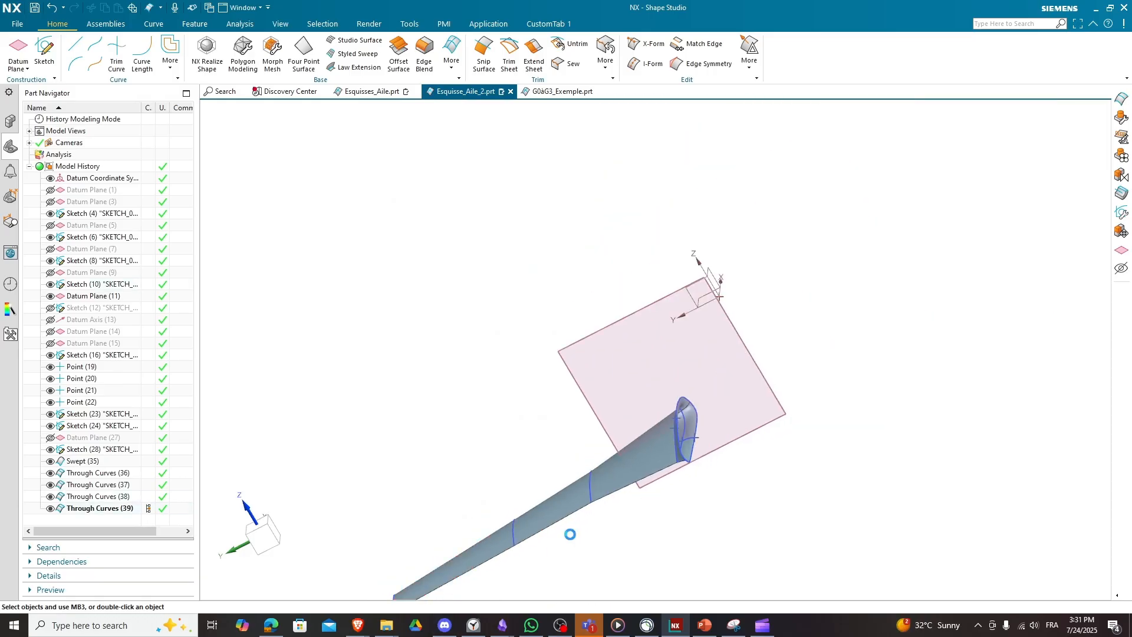
pyautogui.moveTo(570, 534); pyautogui.dragTo(795, 418, button='middle')
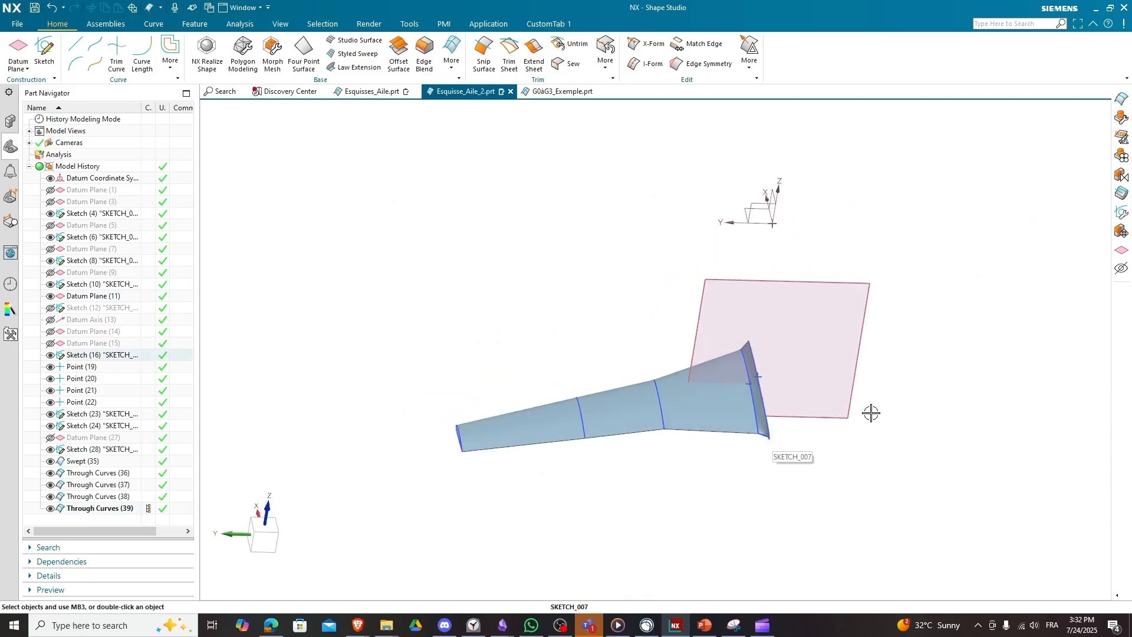
pyautogui.scroll(5, 778, 432)
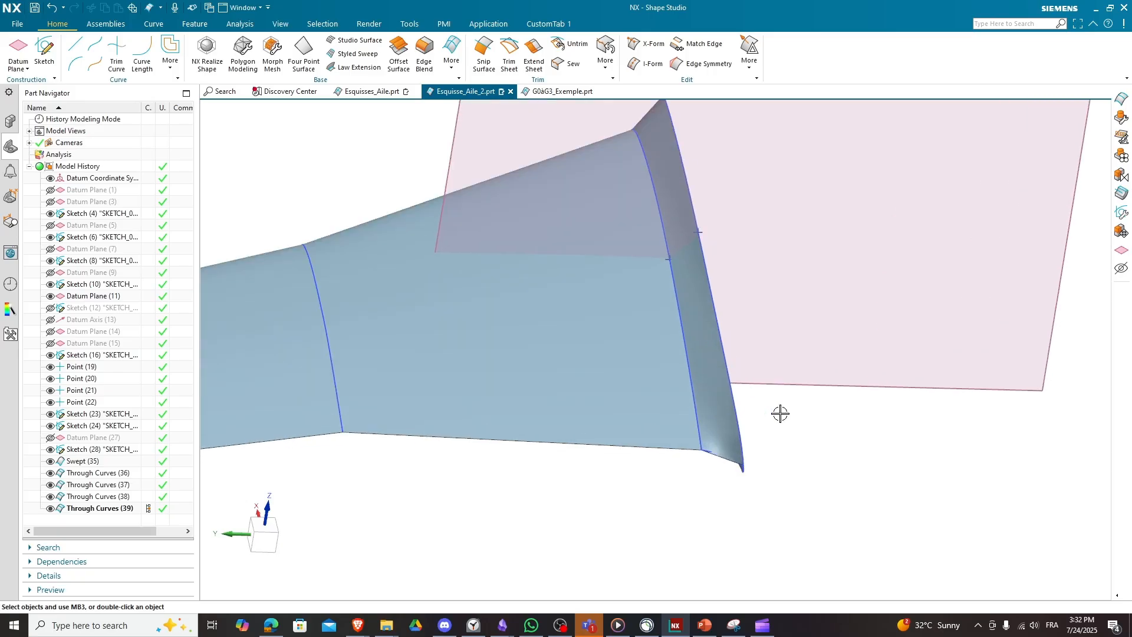
pyautogui.moveTo(780, 413); pyautogui.dragTo(755, 416, button='middle')
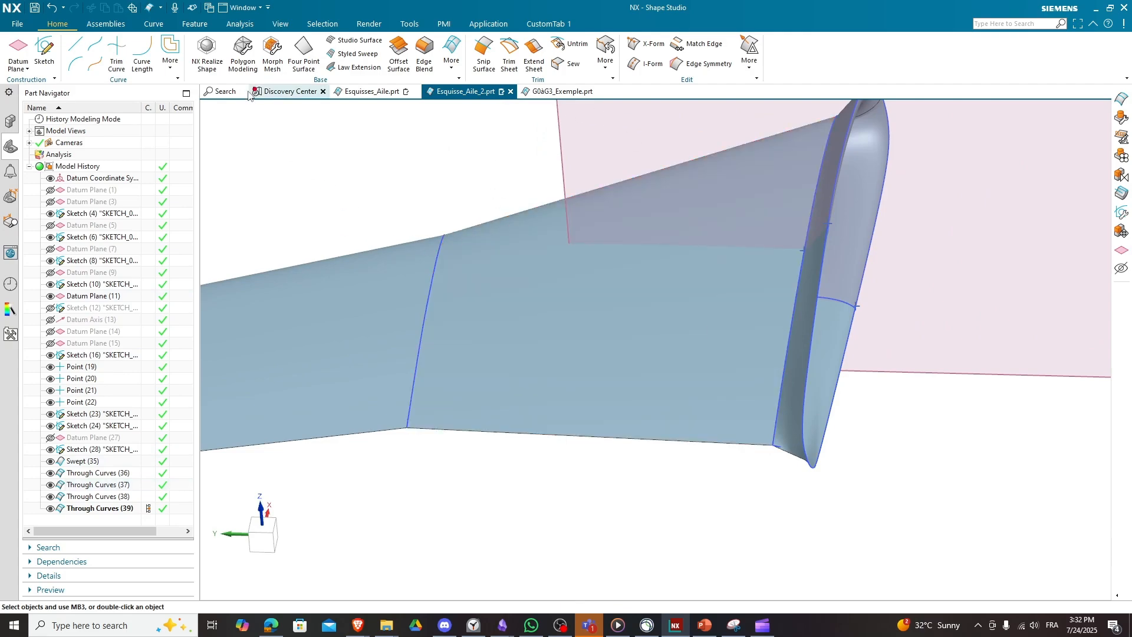
# Step: Search the ribbon customization commands for "surface" to look for surface analysis tools, and close the search without adding one
pyautogui.click(240, 25)
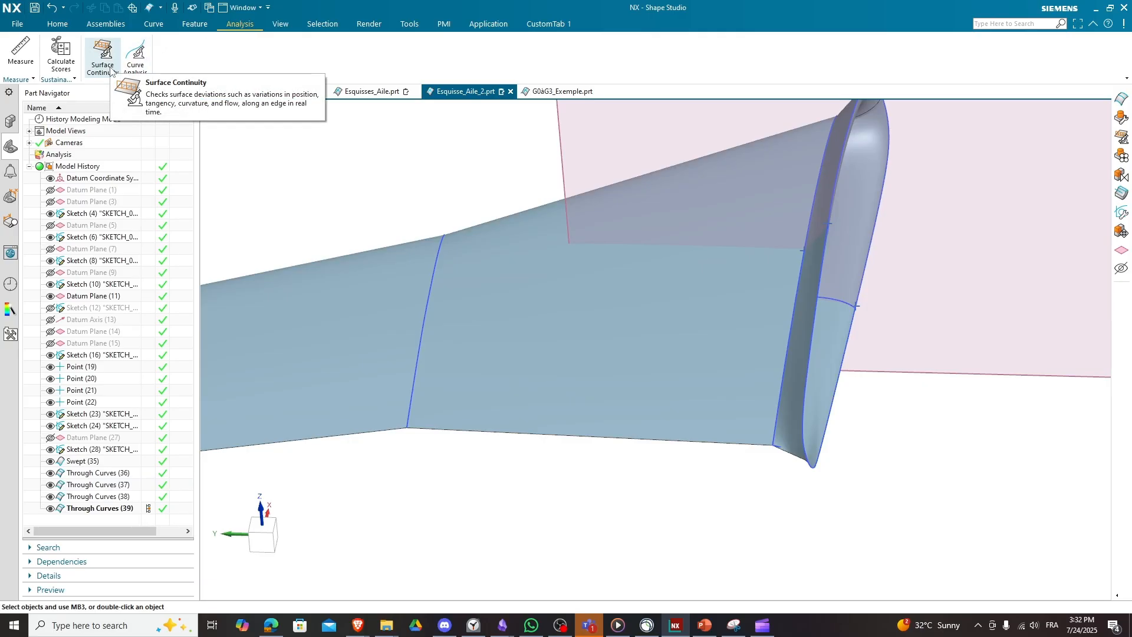
pyautogui.rightClick(261, 62)
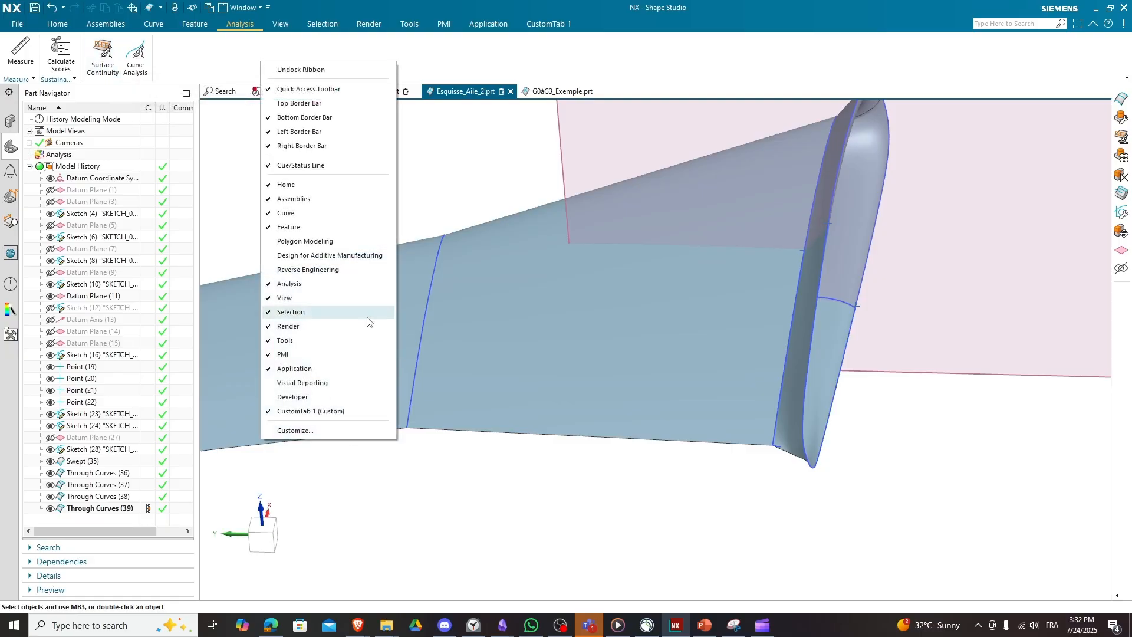
pyautogui.click(331, 434)
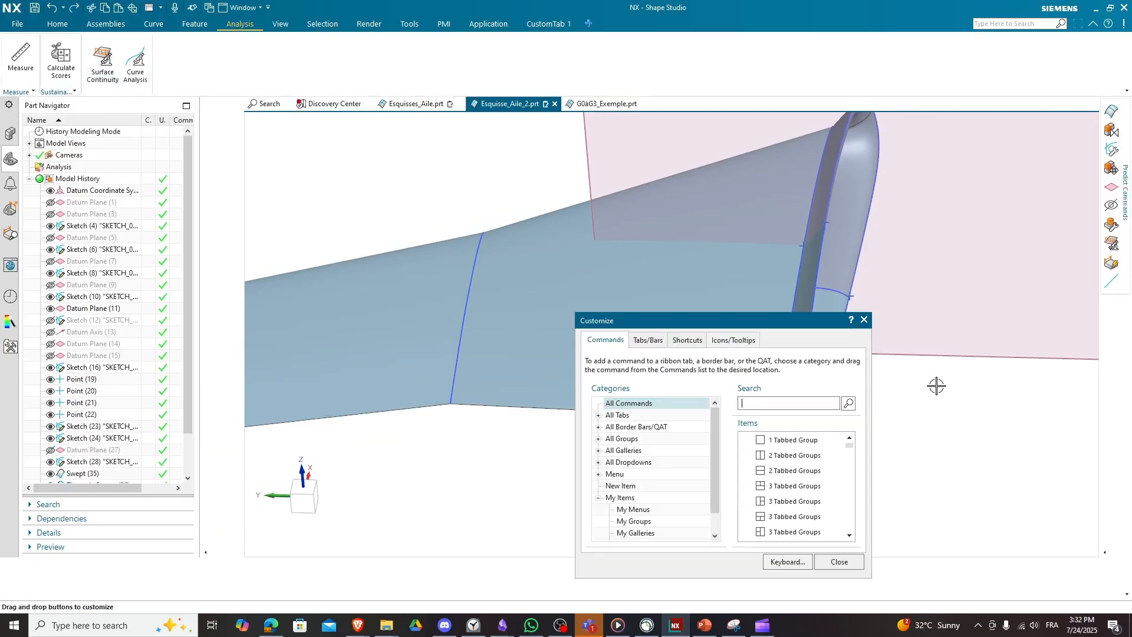
pyautogui.write('surface')
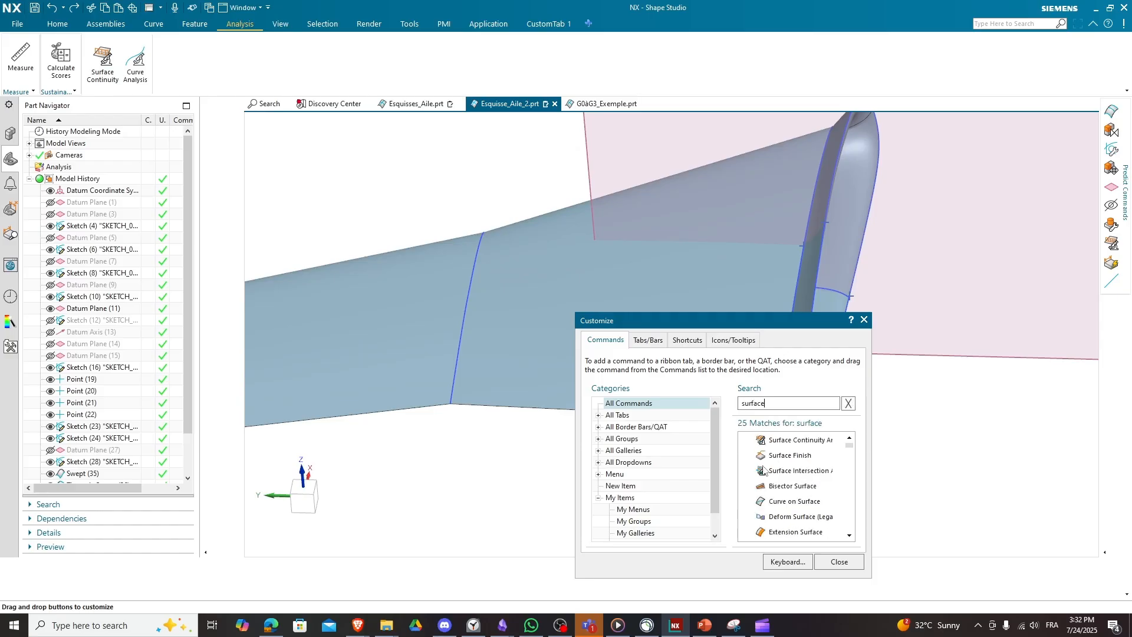
pyautogui.click(789, 457)
pyautogui.click(840, 562)
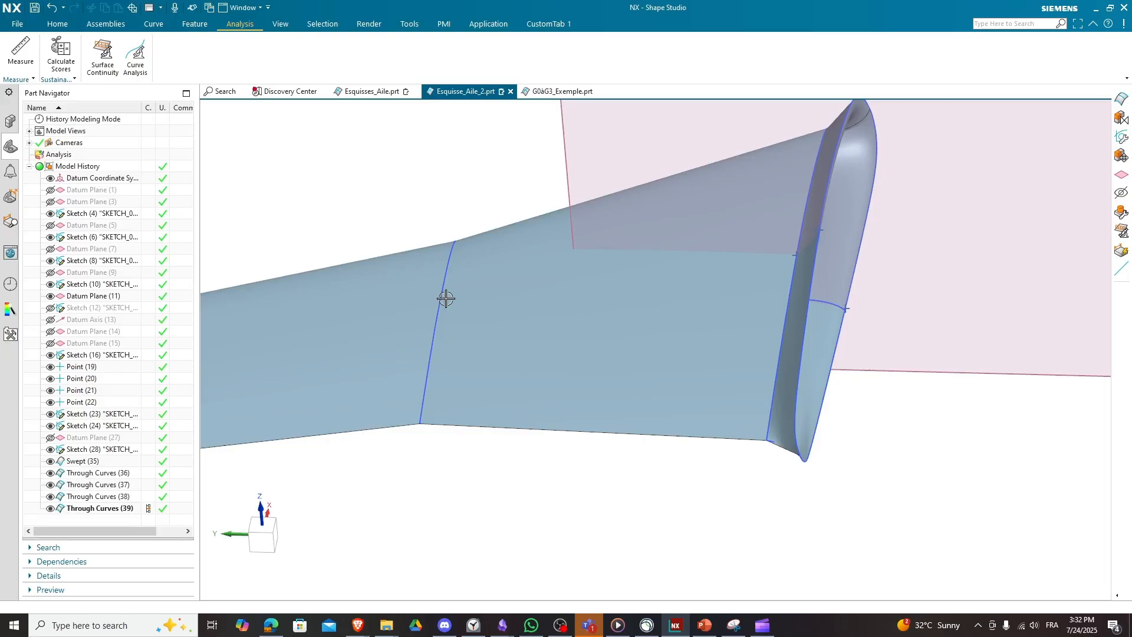
# Step: Start a Surface Continuity analysis in Multiface mode and turn off its G3 (Flow) check
pyautogui.scroll(-3, 477, 252)
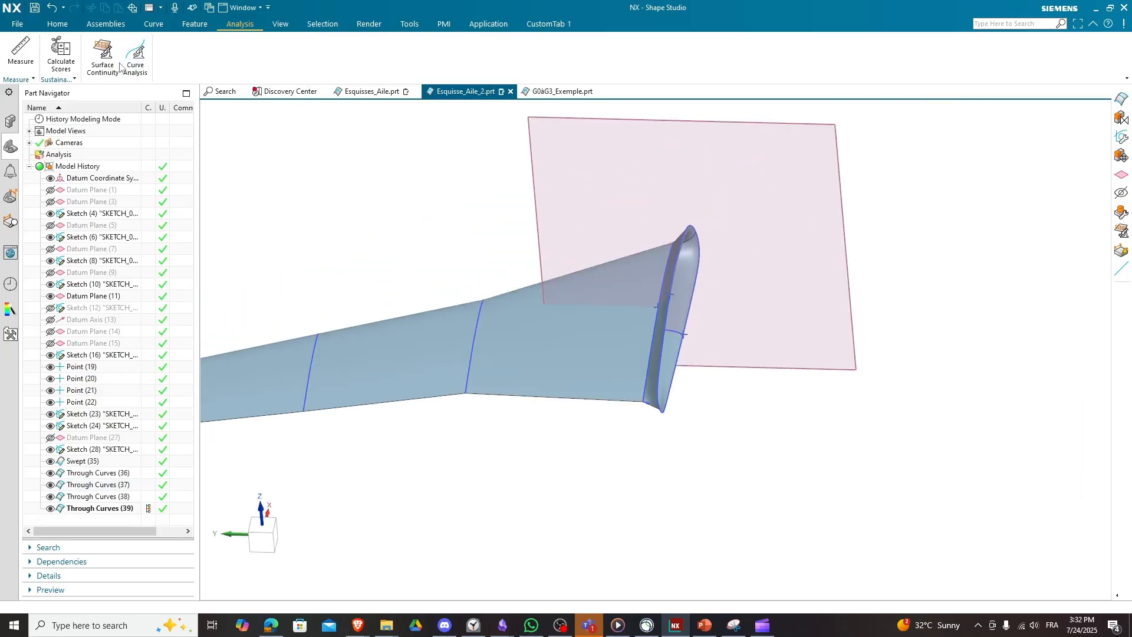
pyautogui.click(101, 56)
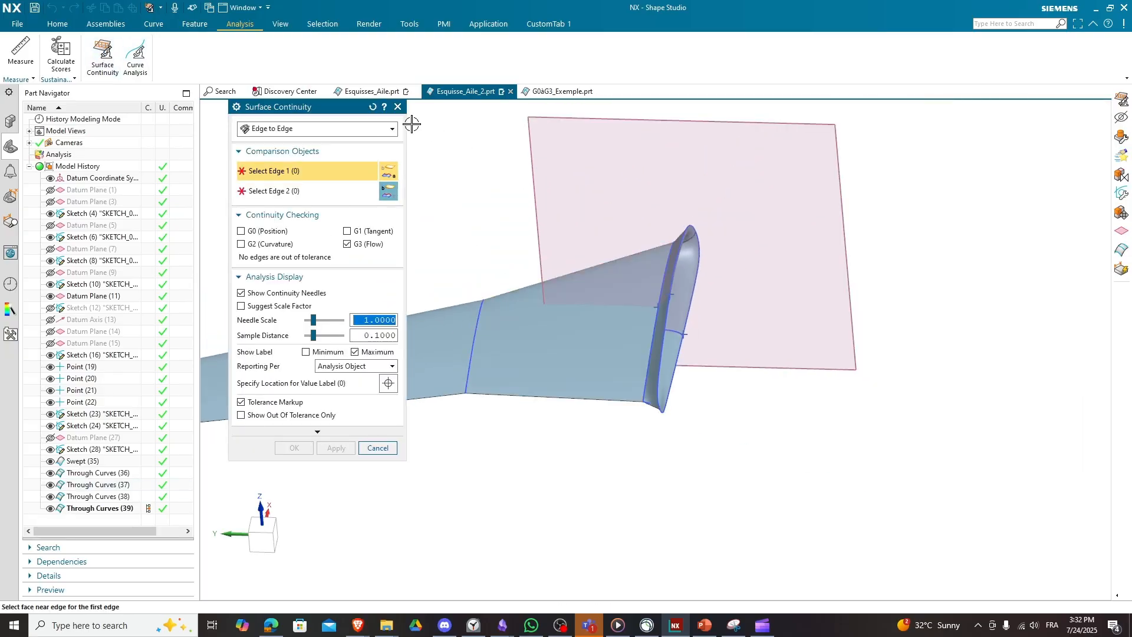
pyautogui.click(393, 129)
pyautogui.click(280, 172)
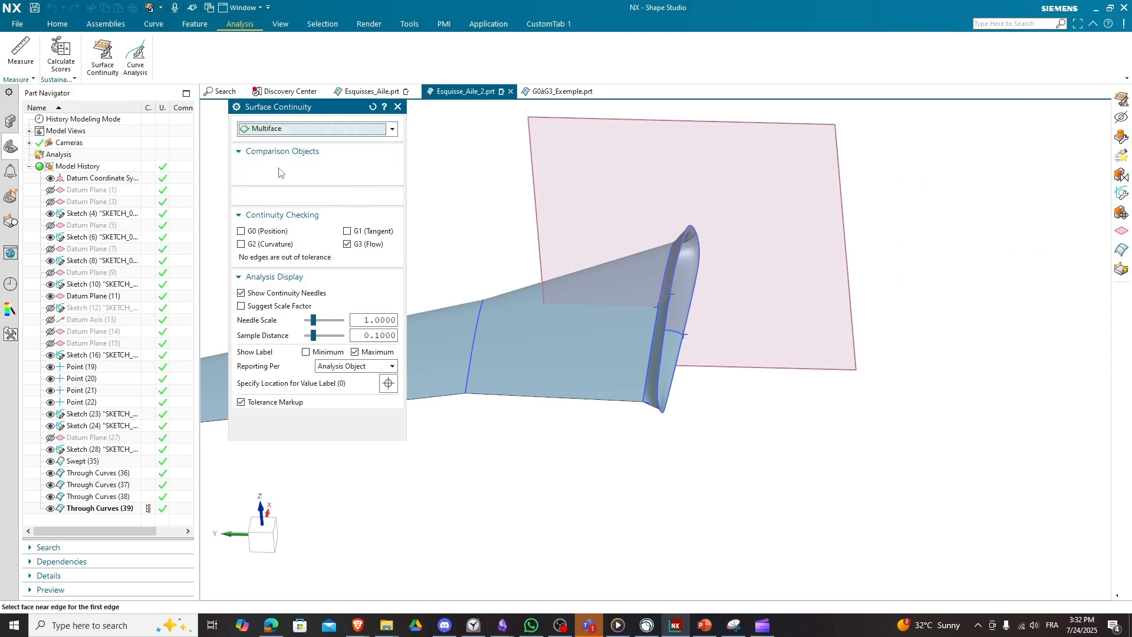
pyautogui.moveTo(594, 354); pyautogui.dragTo(626, 336, button='middle')
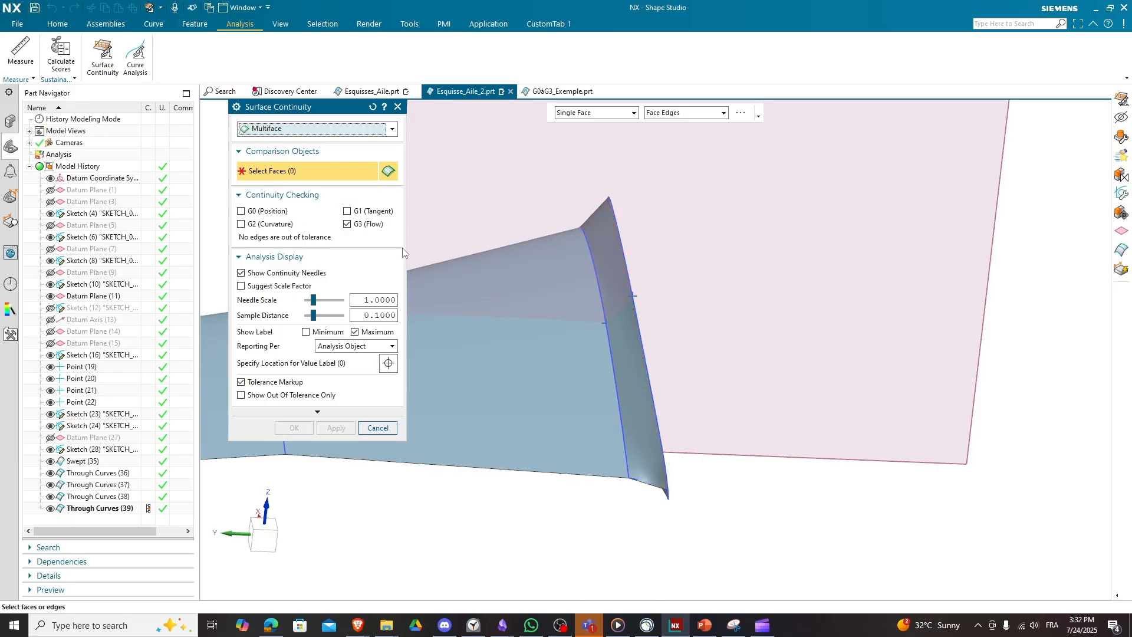
pyautogui.click(353, 227)
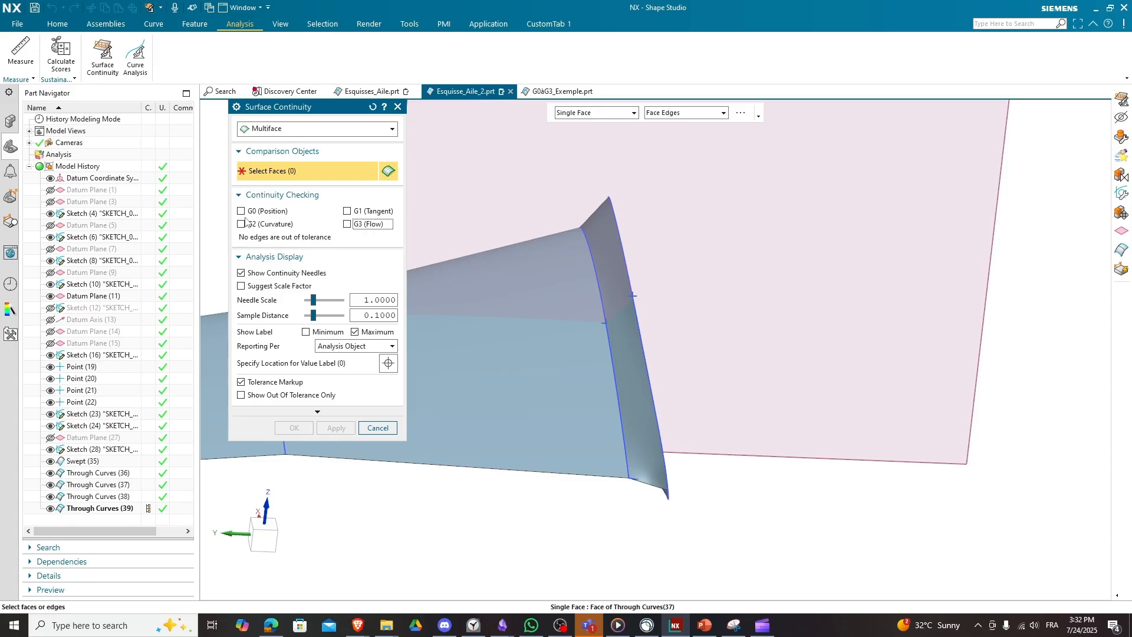
# Step: Select the four upper and lower faces on both sides of the root junction for the continuity comparison
pyautogui.scroll(3, 615, 299)
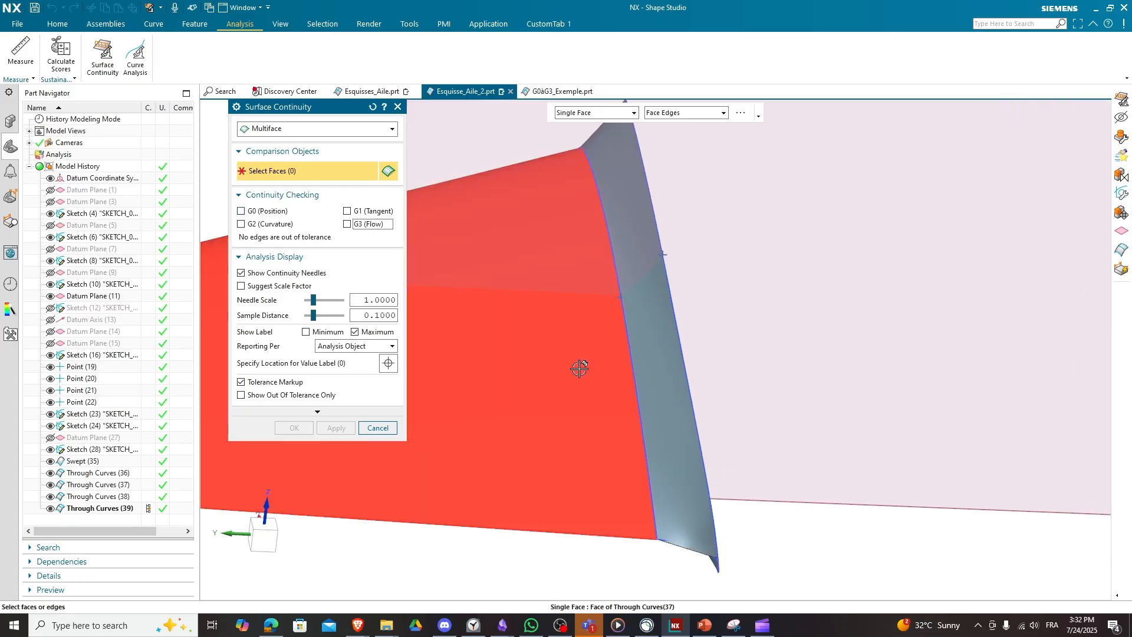
pyautogui.scroll(-3, 602, 345)
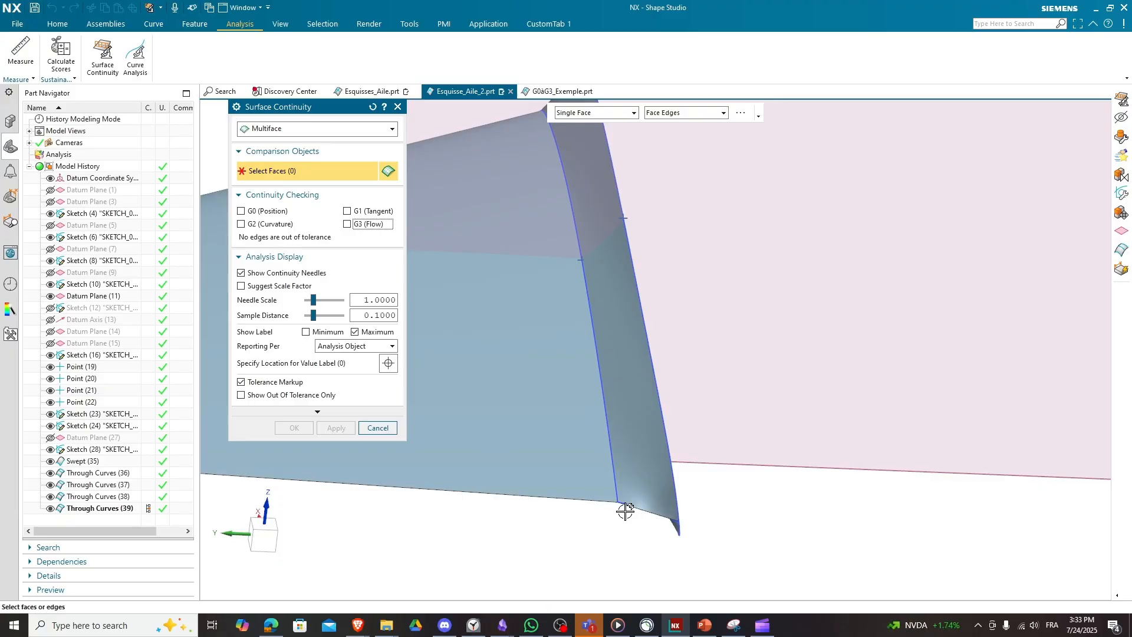
pyautogui.scroll(3, 616, 478)
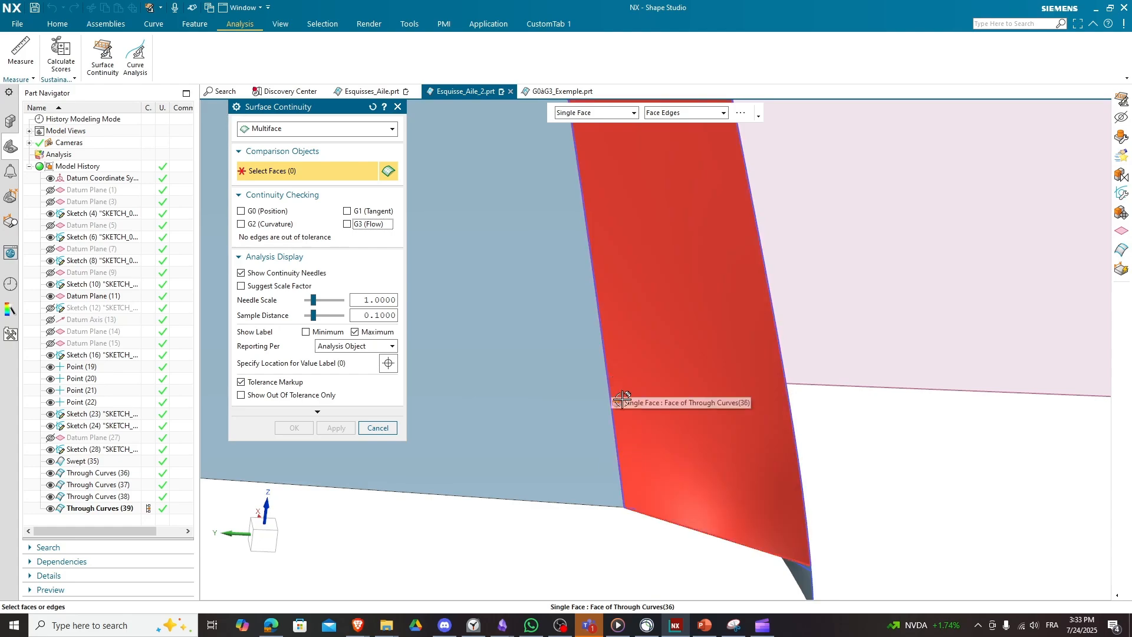
pyautogui.scroll(-5, 622, 401)
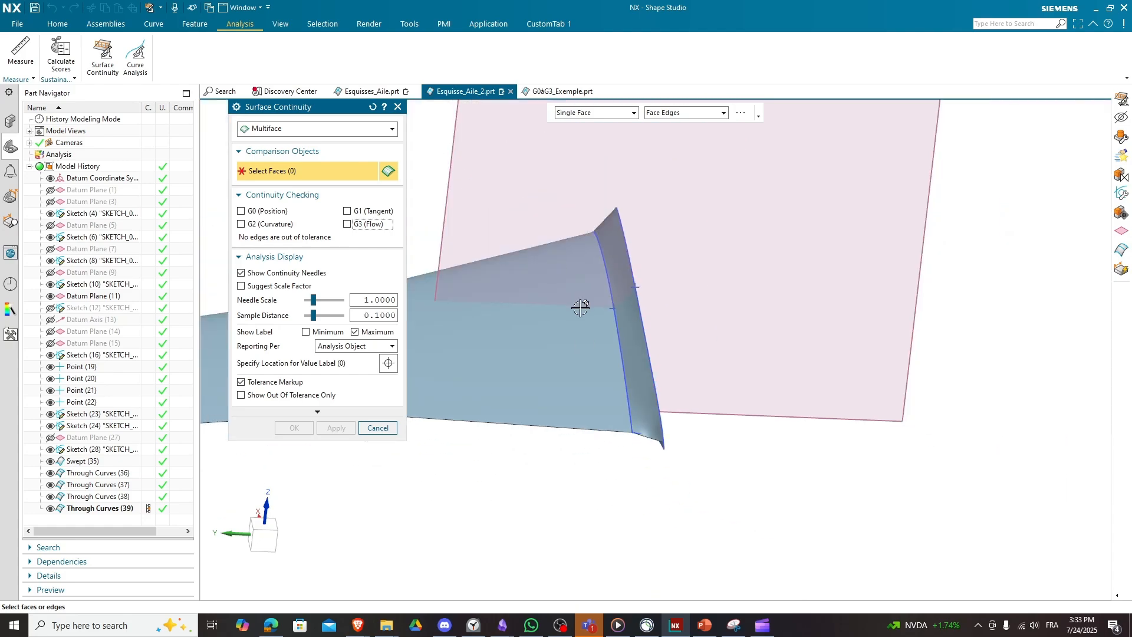
pyautogui.click(636, 346)
pyautogui.click(586, 349)
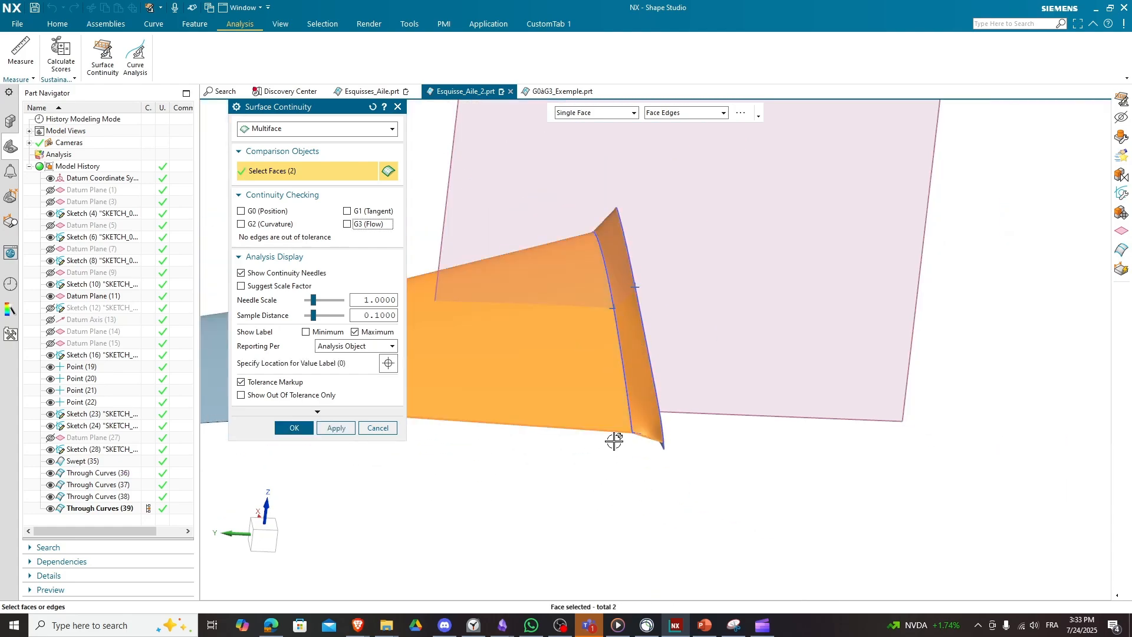
pyautogui.moveTo(614, 441); pyautogui.dragTo(629, 417, button='middle')
pyautogui.click(639, 271)
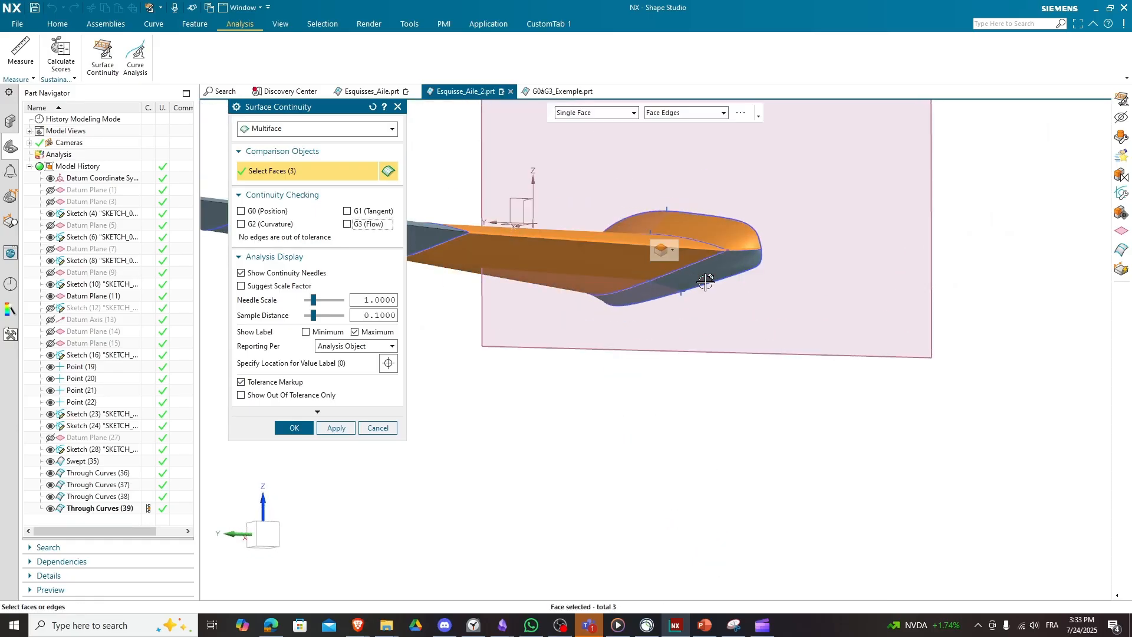
pyautogui.click(740, 284)
pyautogui.moveTo(751, 278); pyautogui.dragTo(715, 321, button='middle')
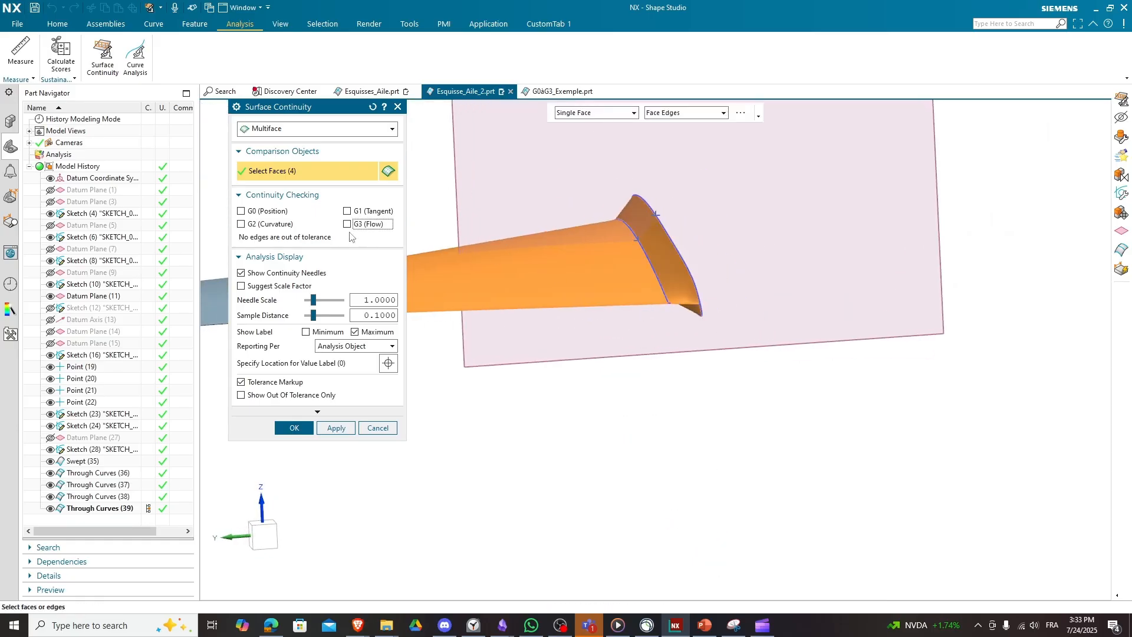
# Step: Enable the G0 (Position) check and inspect the continuity needles along the root junction at the leading edge
pyautogui.click(242, 212)
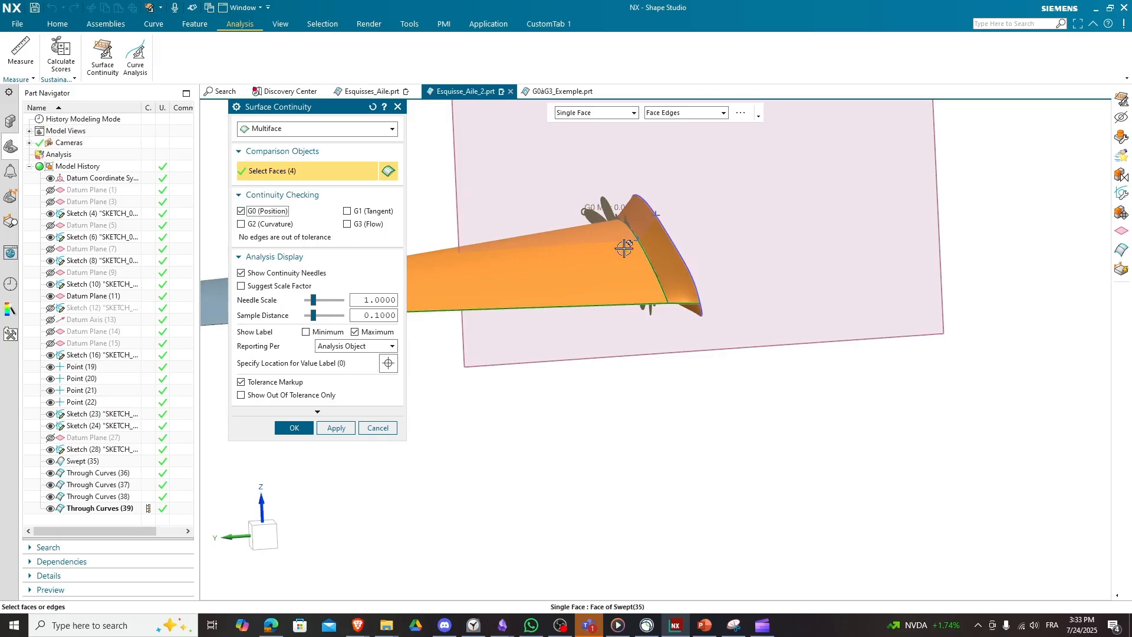
pyautogui.moveTo(624, 249)
pyautogui.mouseDown(button='middle')
pyautogui.moveTo(588, 245)
pyautogui.moveTo(645, 256)
pyautogui.mouseUp(button='middle')
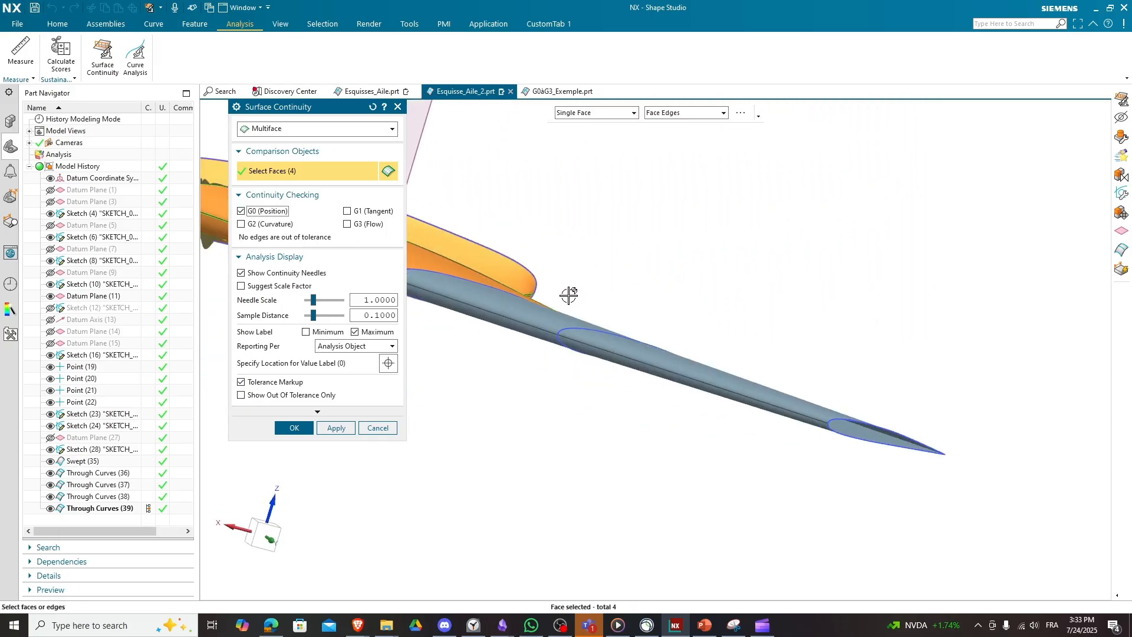
pyautogui.keyDown('shift'); pyautogui.moveTo(580, 389); pyautogui.dragTo(948, 476, button='middle'); pyautogui.keyUp('shift')
pyautogui.scroll(5, 515, 310)
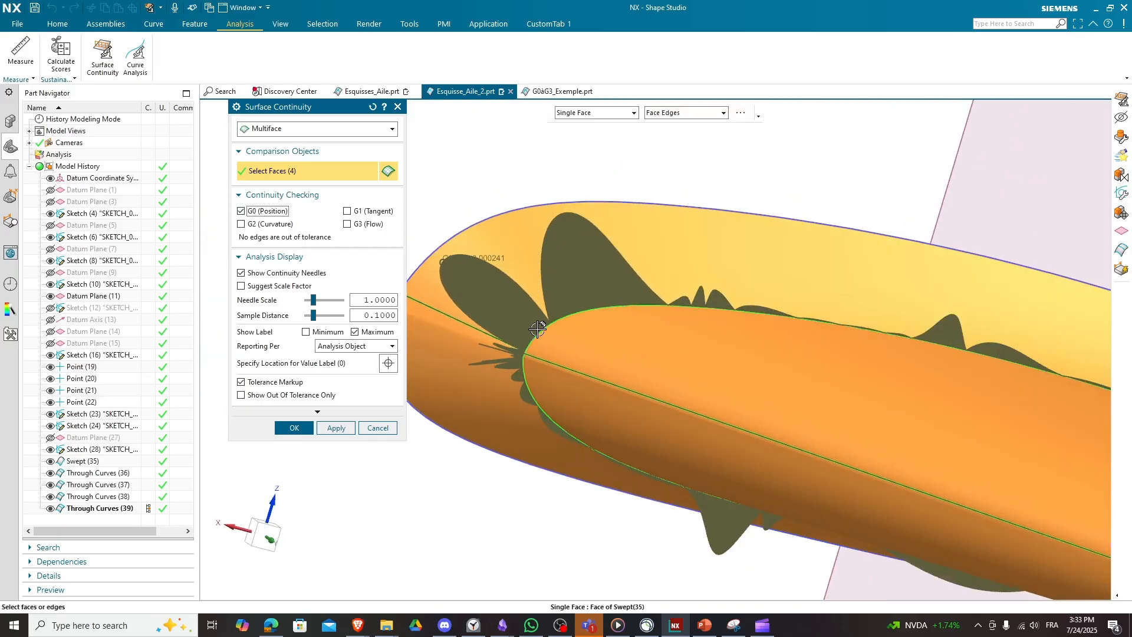
# Step: Examine the G0 continuity needles and the maximum-deviation label around the root junction, from the leading edge and from the side
pyautogui.moveTo(537, 329); pyautogui.dragTo(552, 342, button='middle')
pyautogui.keyDown('shift'); pyautogui.moveTo(551, 342); pyautogui.dragTo(749, 423, button='middle'); pyautogui.keyUp('shift')
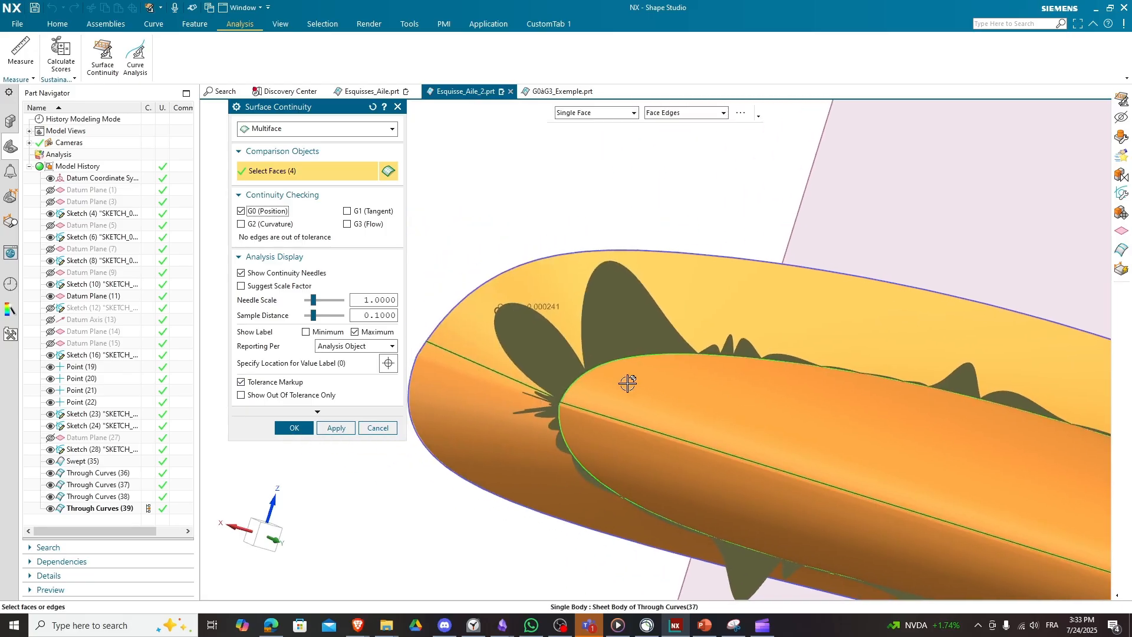
pyautogui.moveTo(628, 383); pyautogui.dragTo(607, 387, button='middle')
pyautogui.scroll(-5, 601, 386)
pyautogui.keyDown('shift'); pyautogui.moveTo(487, 387); pyautogui.dragTo(674, 413, button='middle'); pyautogui.keyUp('shift')
pyautogui.scroll(2, 669, 391)
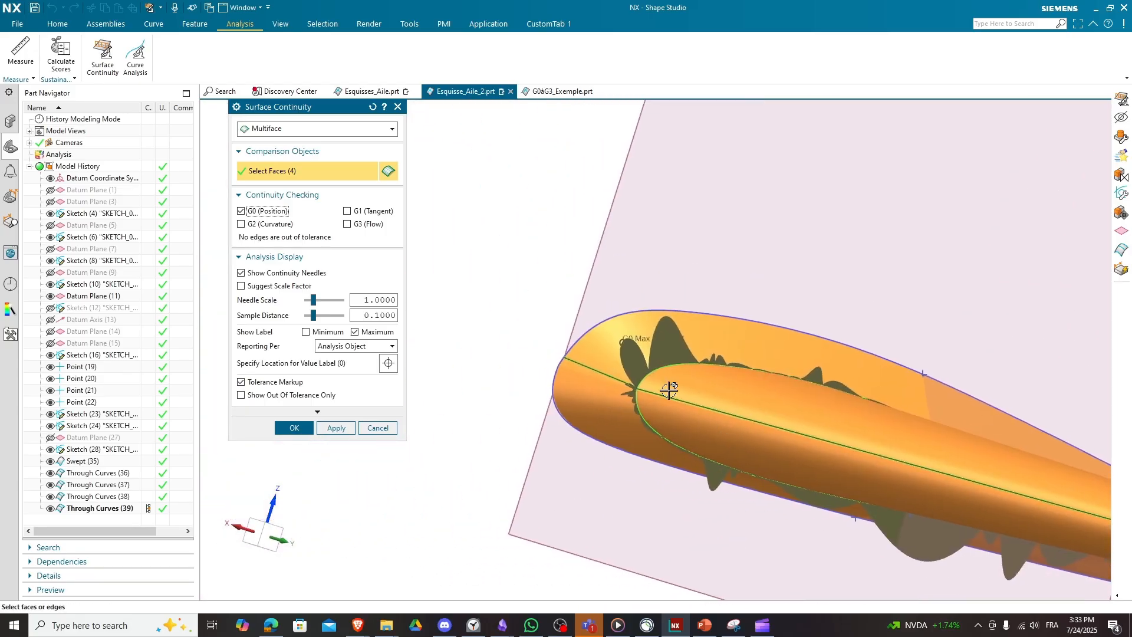
pyautogui.scroll(4, 670, 391)
pyautogui.scroll(-2, 672, 407)
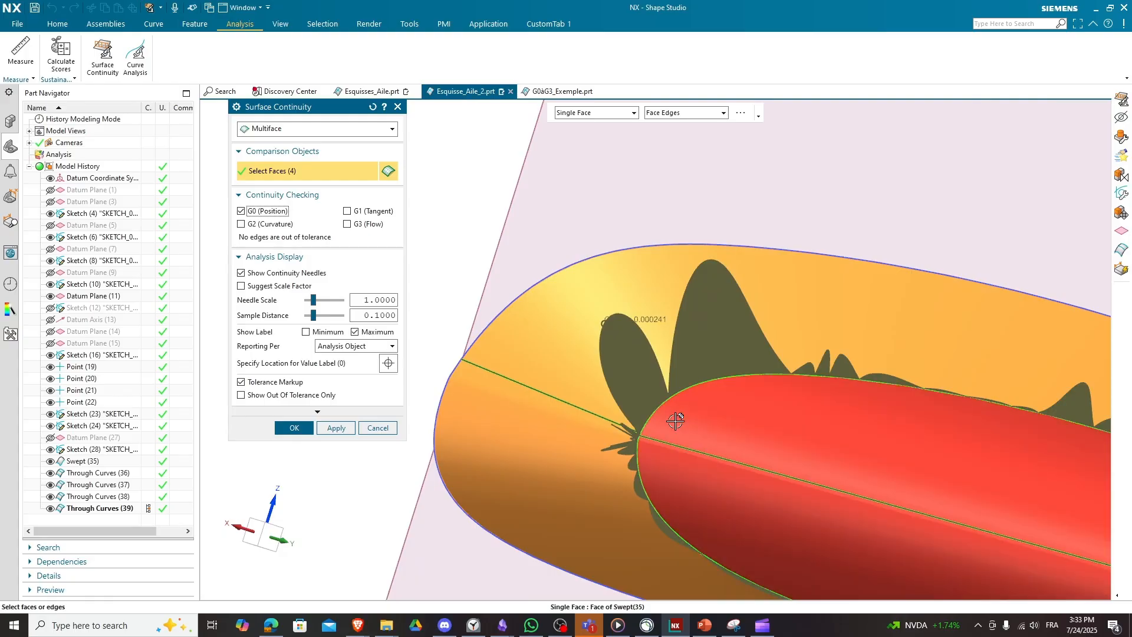
pyautogui.scroll(-5, 676, 421)
pyautogui.moveTo(967, 466); pyautogui.dragTo(674, 527, button='middle')
pyautogui.scroll(3, 757, 447)
pyautogui.scroll(-5, 649, 460)
pyautogui.scroll(5, 674, 527)
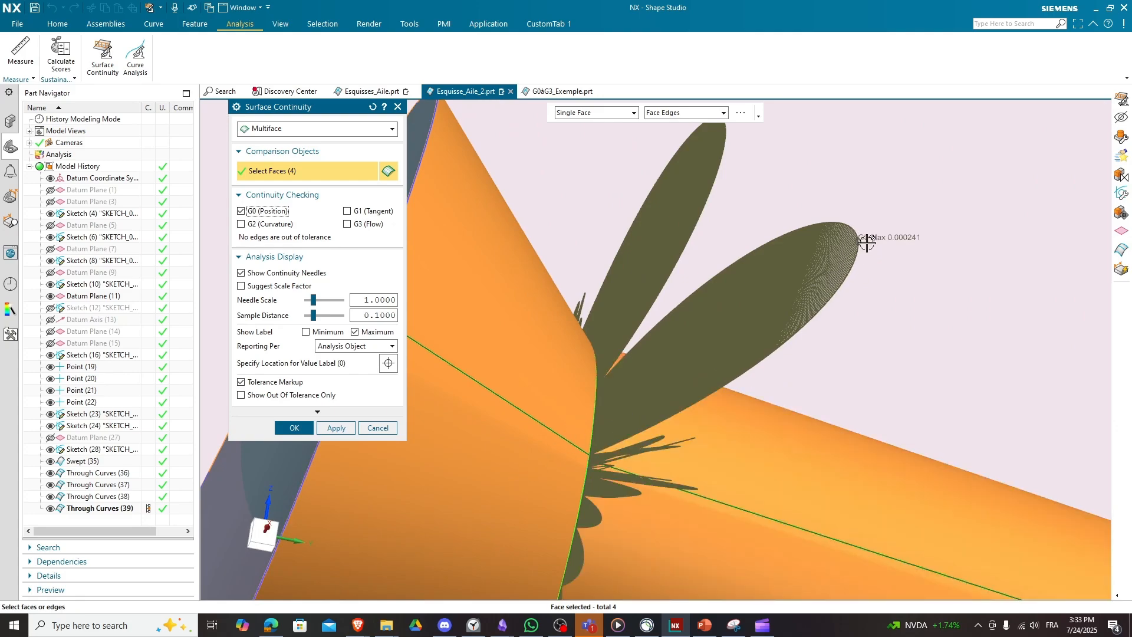
pyautogui.scroll(-5, 783, 387)
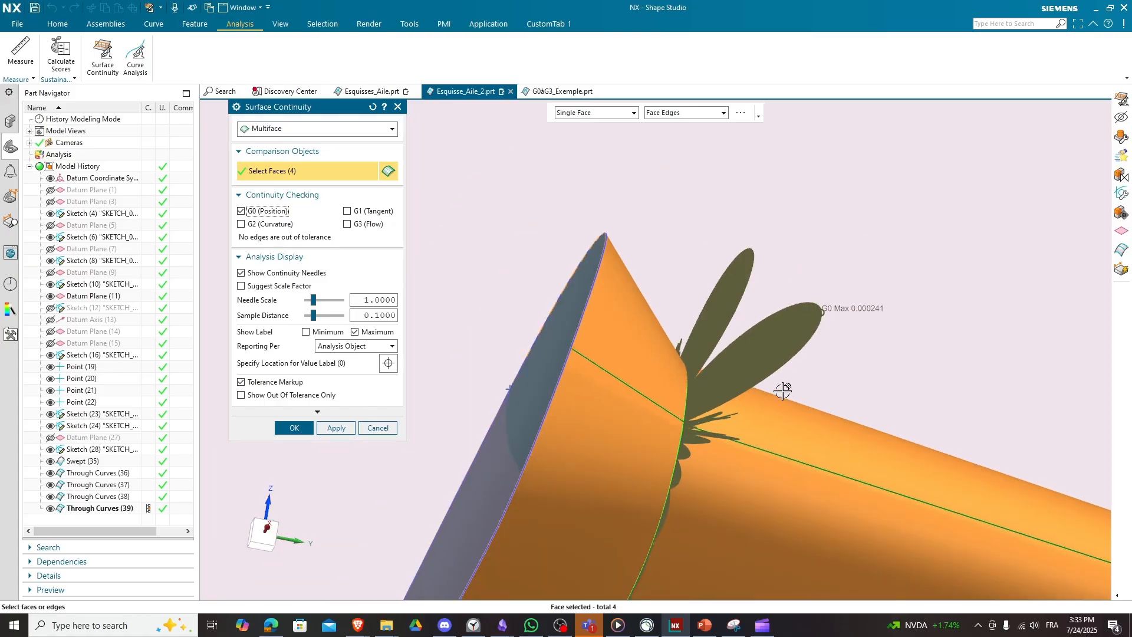
pyautogui.moveTo(838, 449); pyautogui.dragTo(698, 416, button='middle')
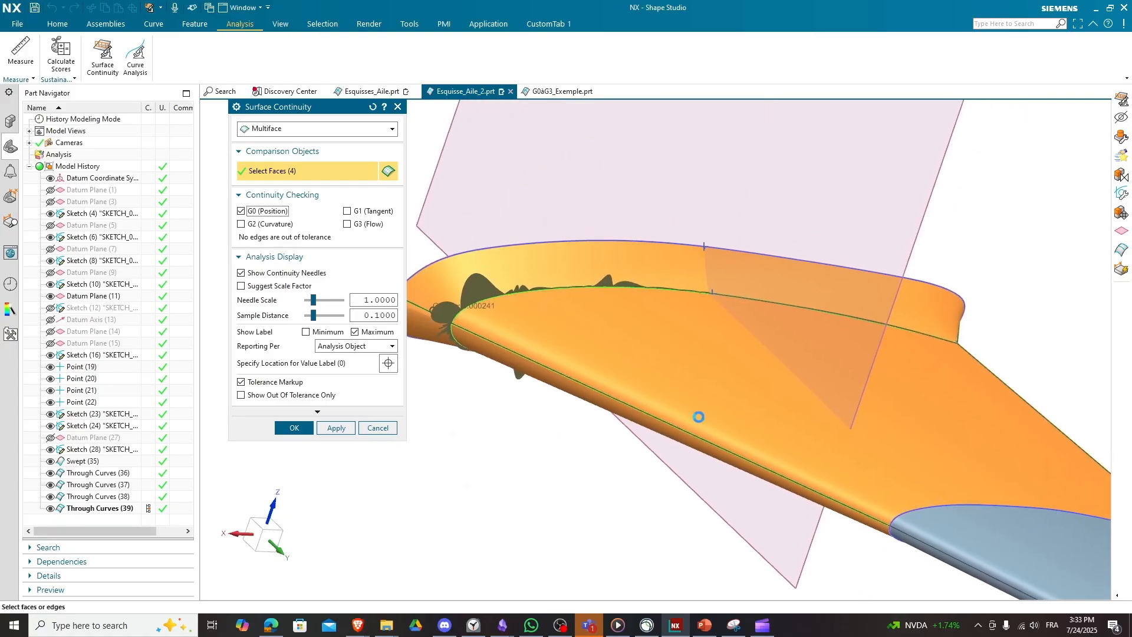
# Step: Switch the continuity check from G0 (Position) to G1 (Tangent) and inspect the needles around the root junction's trailing edge
pyautogui.click(240, 212)
pyautogui.click(347, 212)
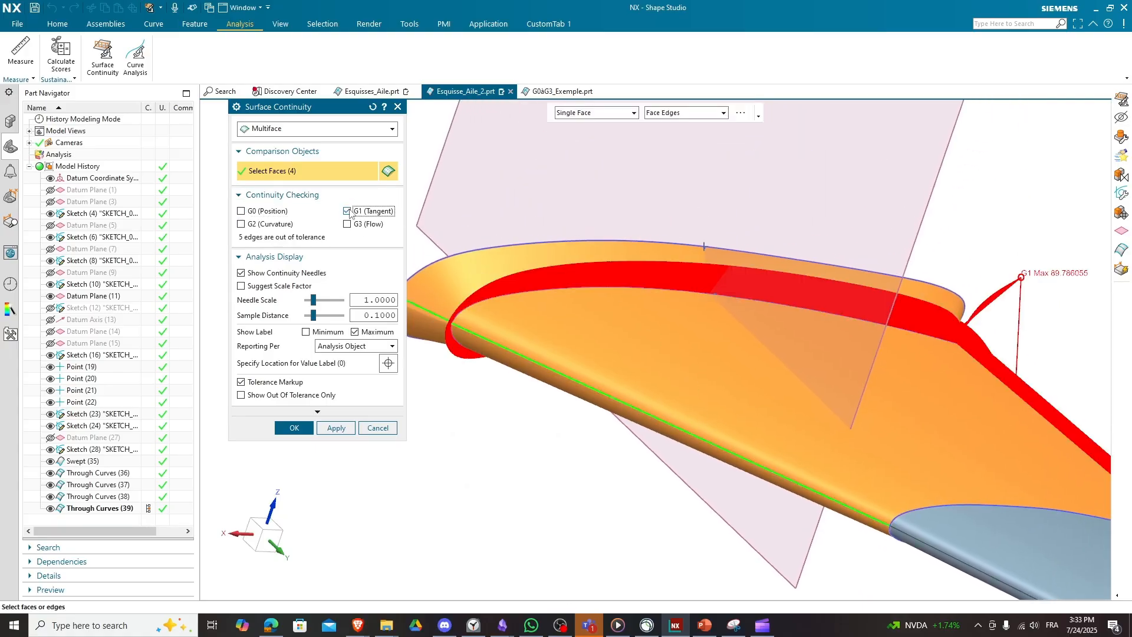
pyautogui.moveTo(810, 302); pyautogui.dragTo(720, 422, button='middle')
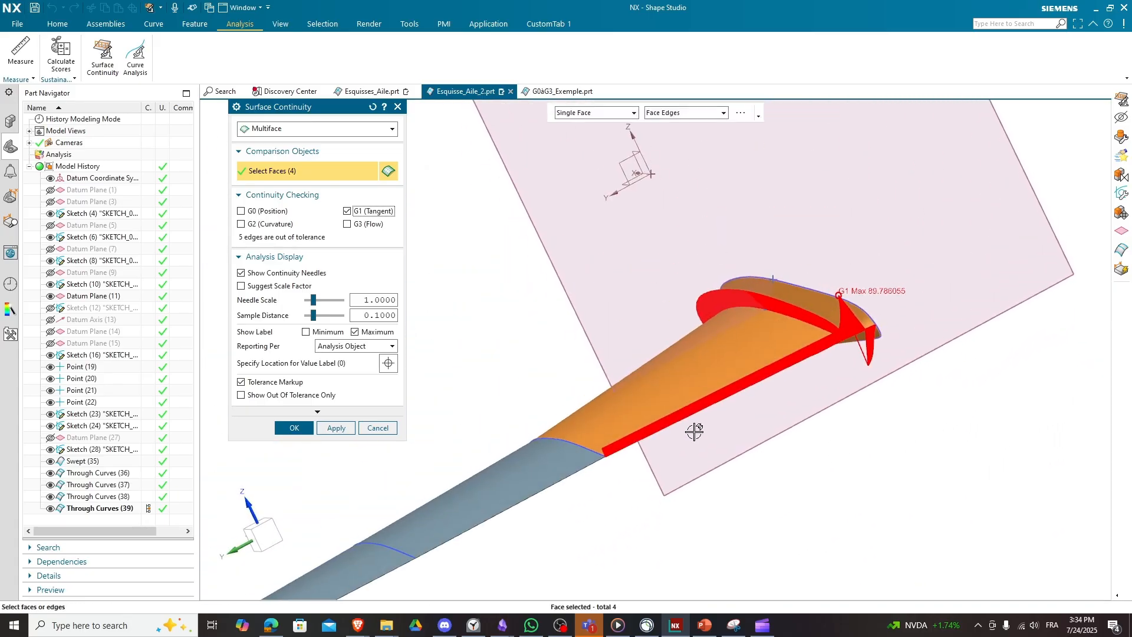
pyautogui.scroll(3, 878, 358)
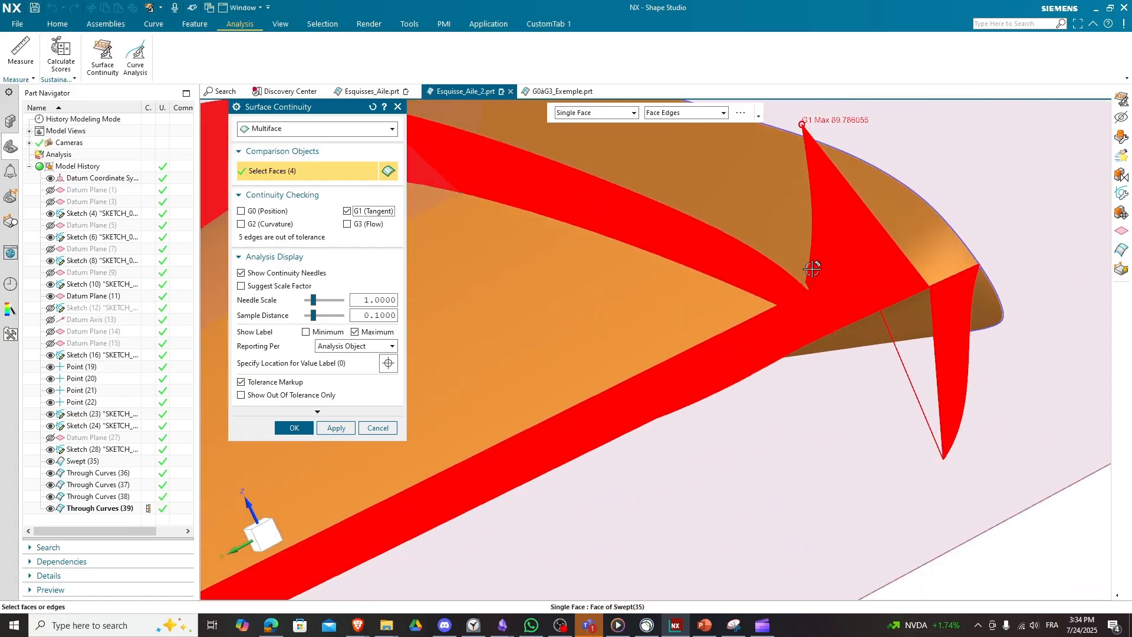
pyautogui.moveTo(812, 269); pyautogui.dragTo(804, 273, button='middle')
pyautogui.scroll(-2, 806, 275)
pyautogui.keyDown('shift'); pyautogui.moveTo(627, 435); pyautogui.dragTo(678, 392, button='middle'); pyautogui.keyUp('shift')
pyautogui.scroll(2, 647, 401)
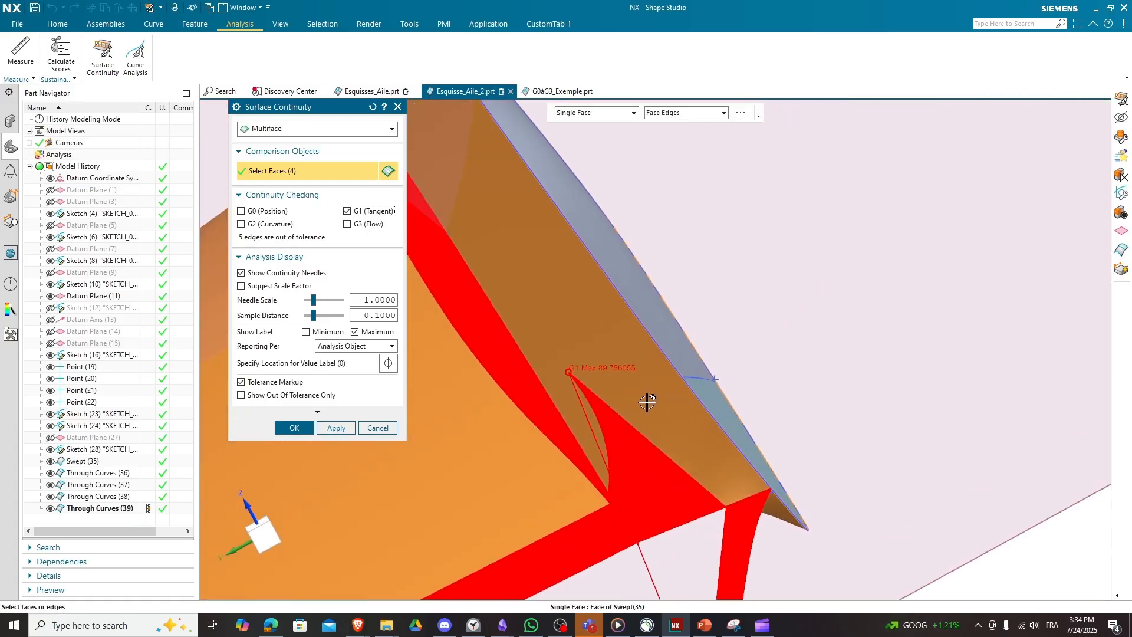
pyautogui.moveTo(590, 394); pyautogui.dragTo(683, 502, button='middle')
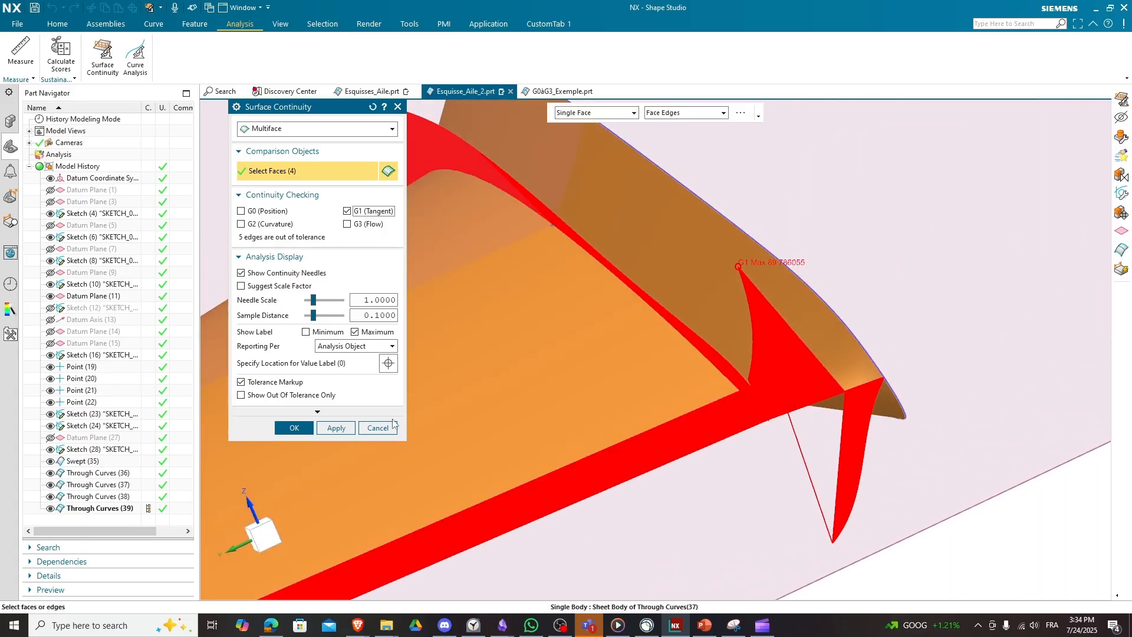
# Step: Hide the continuity needles and examine the location of the maximum G1 deviation on the trailing edge at the root
pyautogui.click(241, 274)
pyautogui.scroll(8, 793, 377)
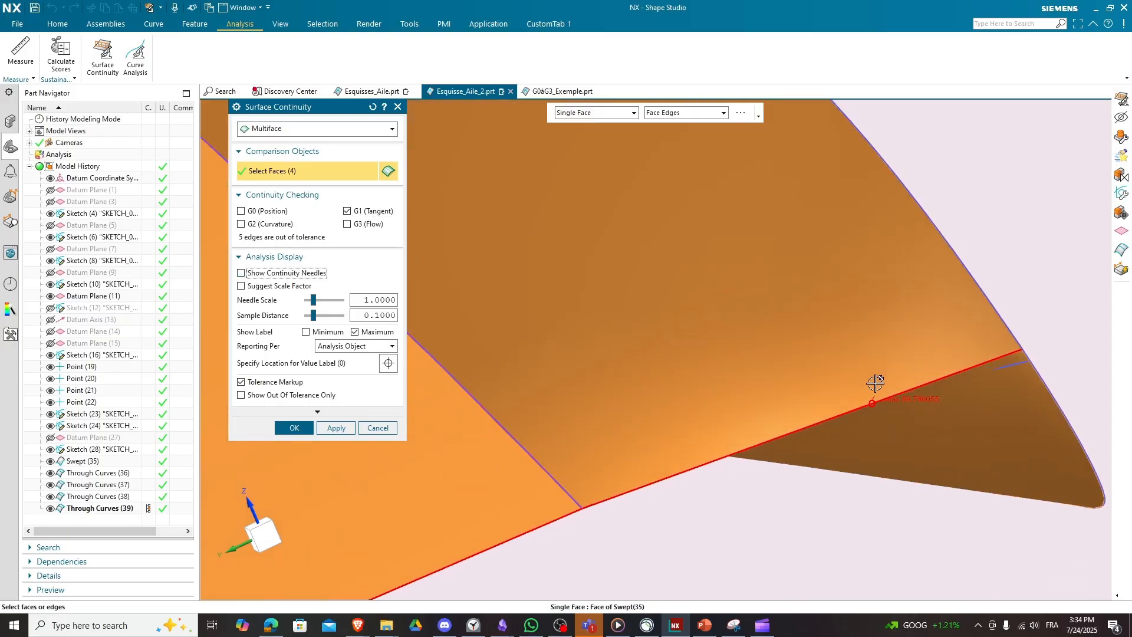
pyautogui.scroll(8, 828, 418)
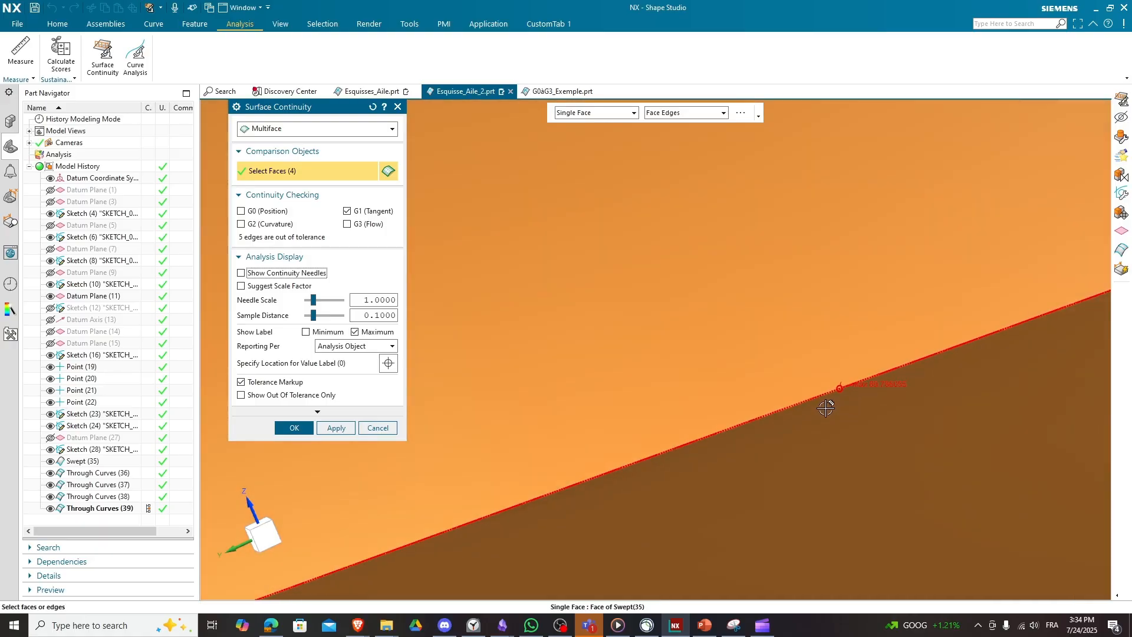
pyautogui.scroll(-3, 867, 412)
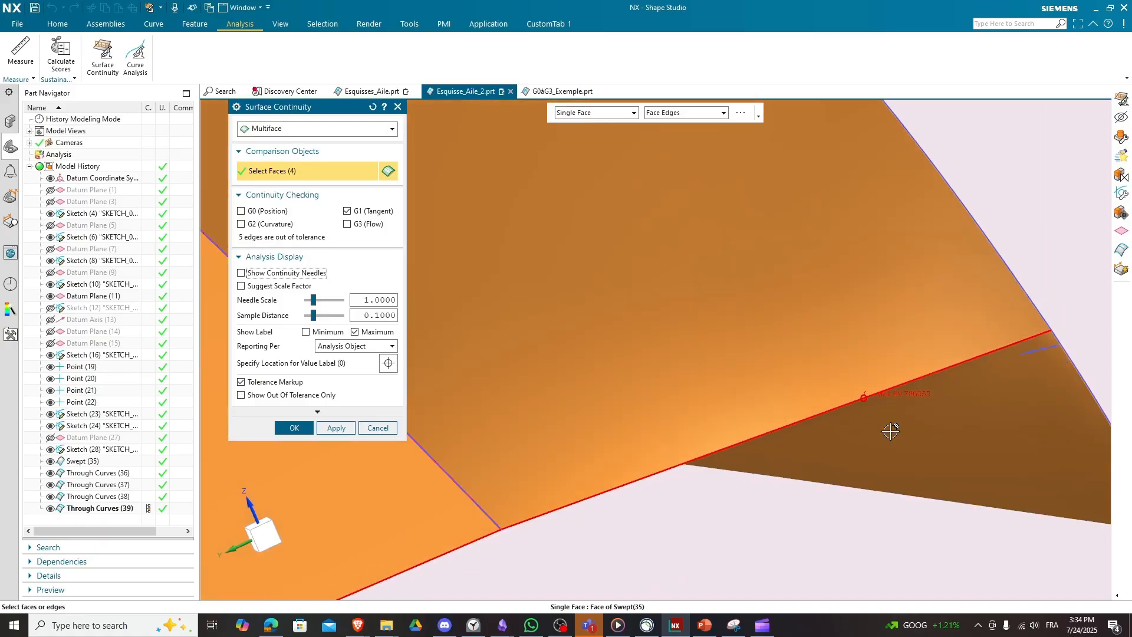
pyautogui.moveTo(859, 446); pyautogui.dragTo(847, 445, button='middle')
pyautogui.scroll(-8, 847, 445)
pyautogui.scroll(5, 556, 455)
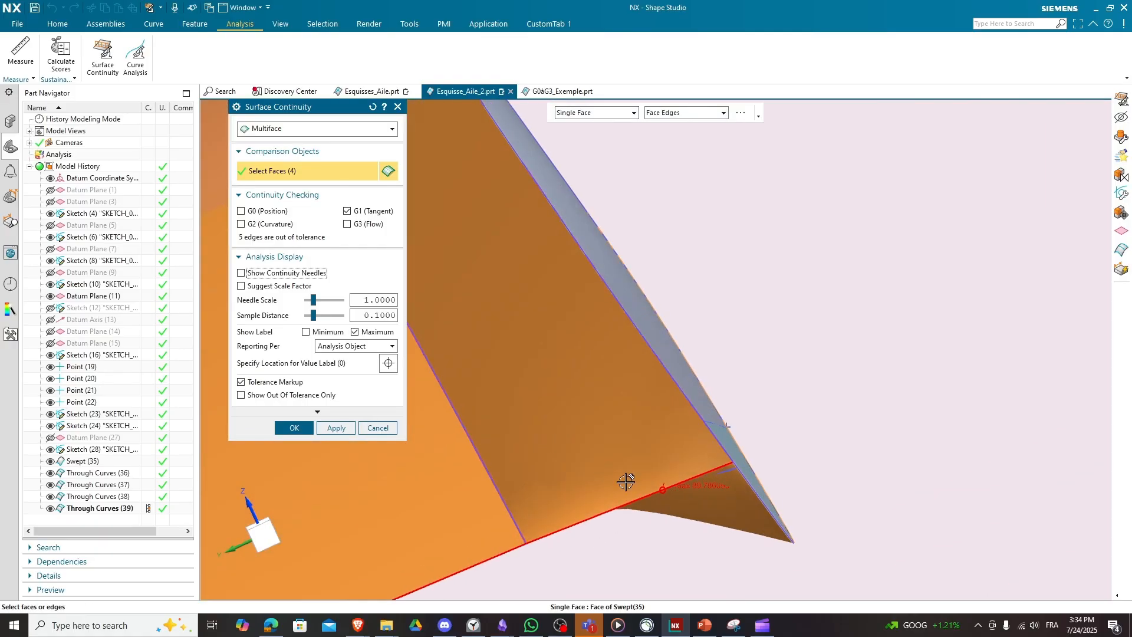
pyautogui.moveTo(620, 455); pyautogui.dragTo(611, 455, button='middle')
pyautogui.scroll(-5, 612, 455)
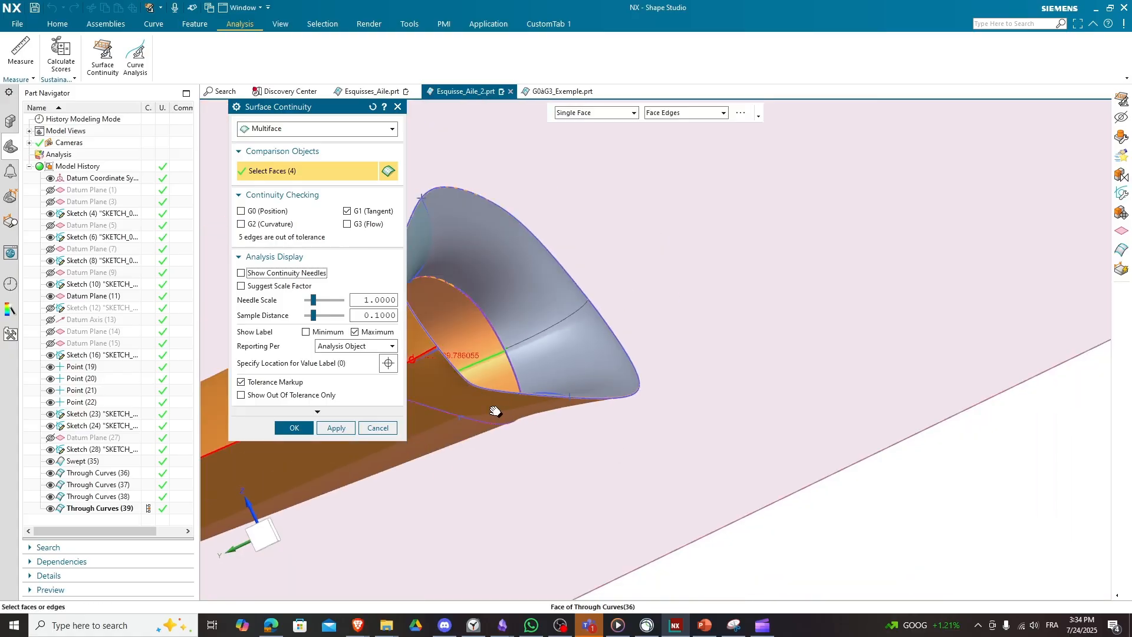
pyautogui.keyDown('shift'); pyautogui.moveTo(469, 432); pyautogui.dragTo(680, 455, button='middle'); pyautogui.keyUp('shift')
pyautogui.scroll(10, 627, 374)
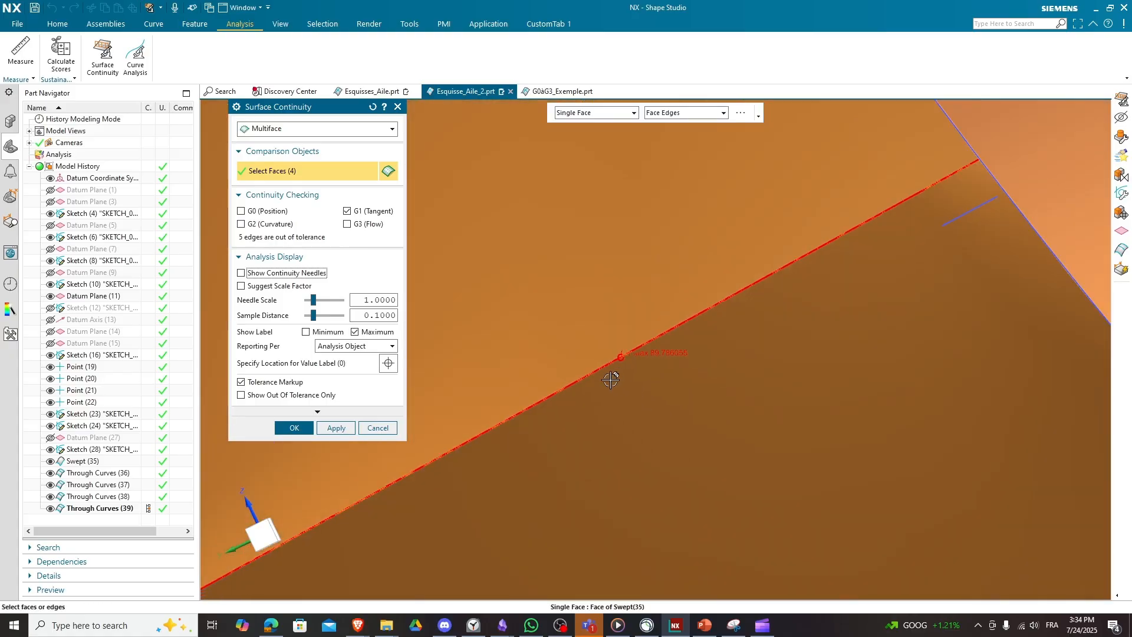
pyautogui.scroll(-8, 606, 378)
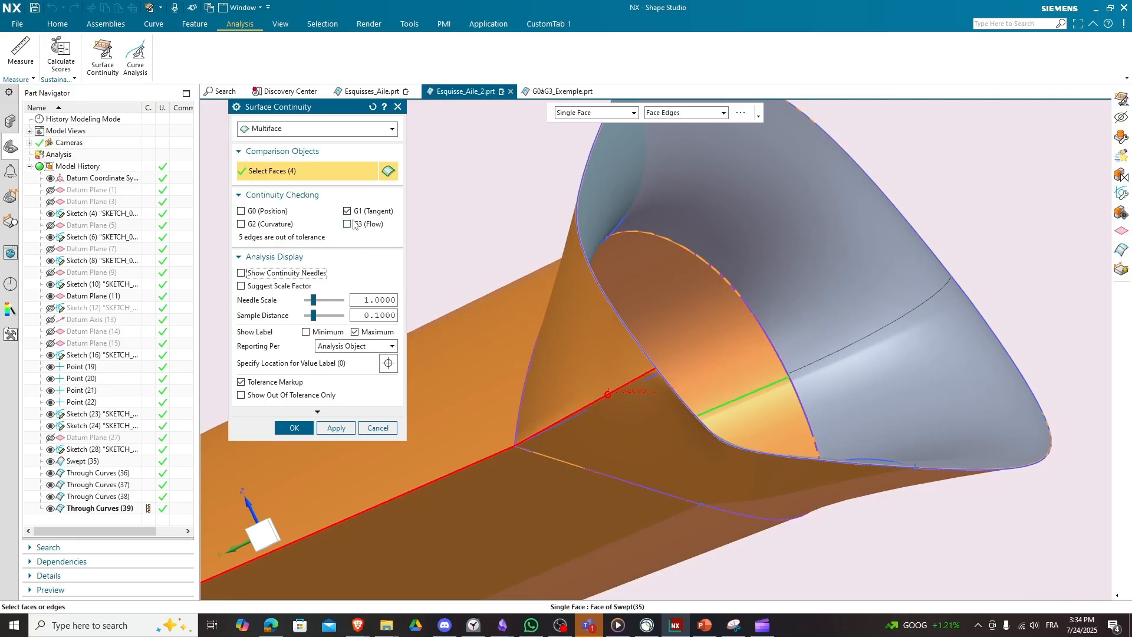
# Step: Switch the check from G1 to G2 (Curvature), show the continuity needles and inspect them around the root junction
pyautogui.click(348, 212)
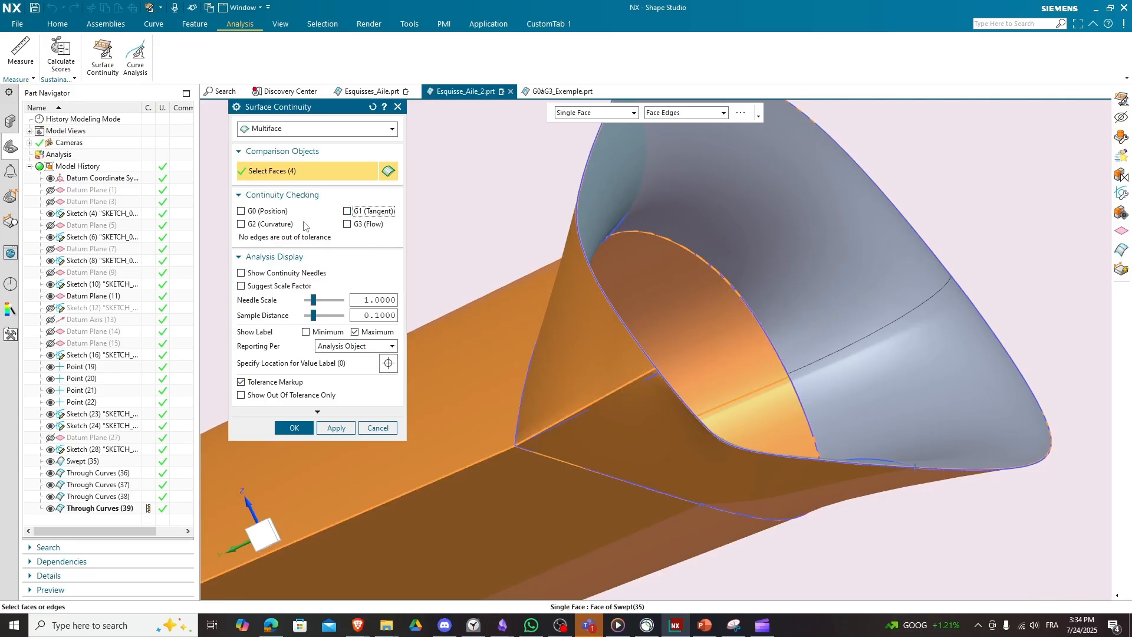
pyautogui.click(241, 224)
pyautogui.scroll(-5, 707, 442)
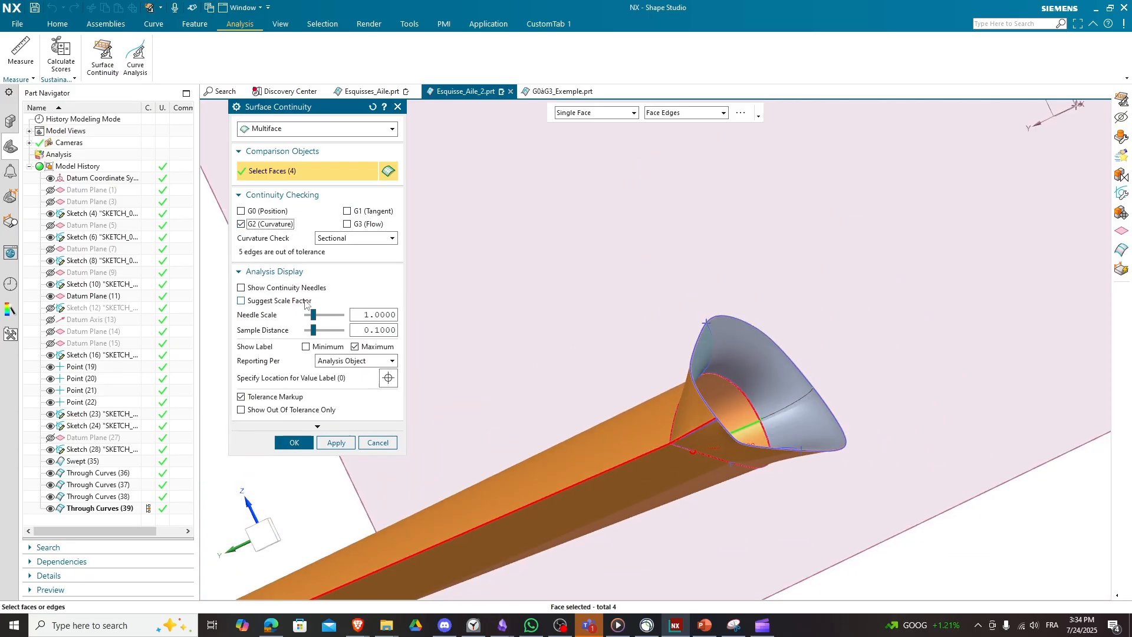
pyautogui.click(251, 293)
pyautogui.moveTo(715, 460); pyautogui.dragTo(800, 404, button='middle')
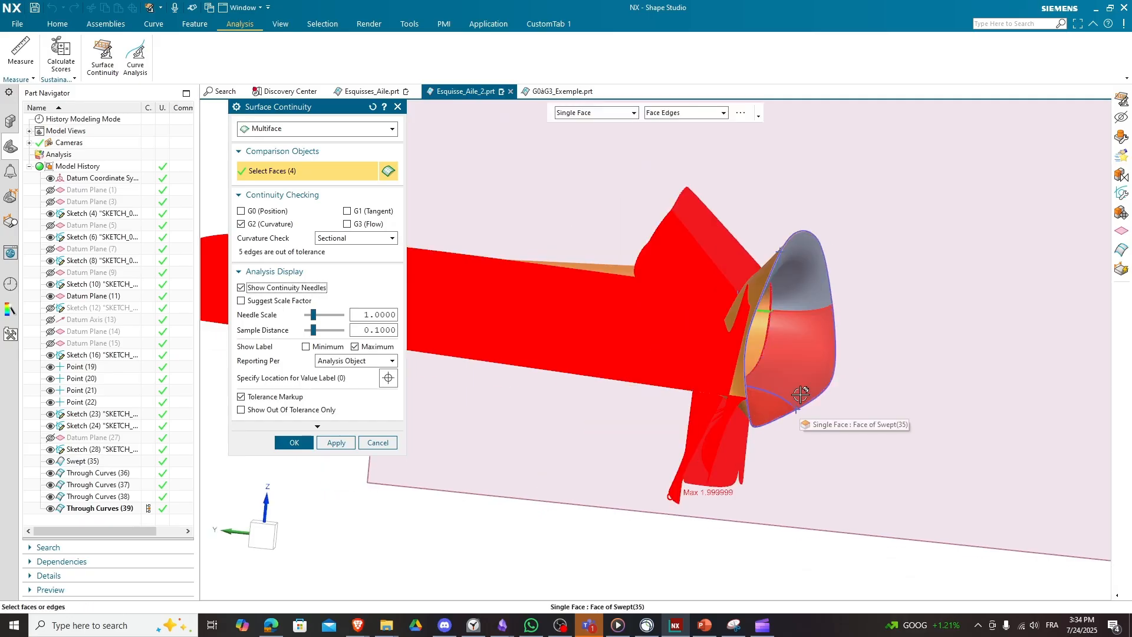
pyautogui.moveTo(744, 443); pyautogui.dragTo(785, 423, button='middle')
# Step: Hide the needles and examine the G2 maximum-deviation point along the lower edge of the root junction
pyautogui.click(241, 288)
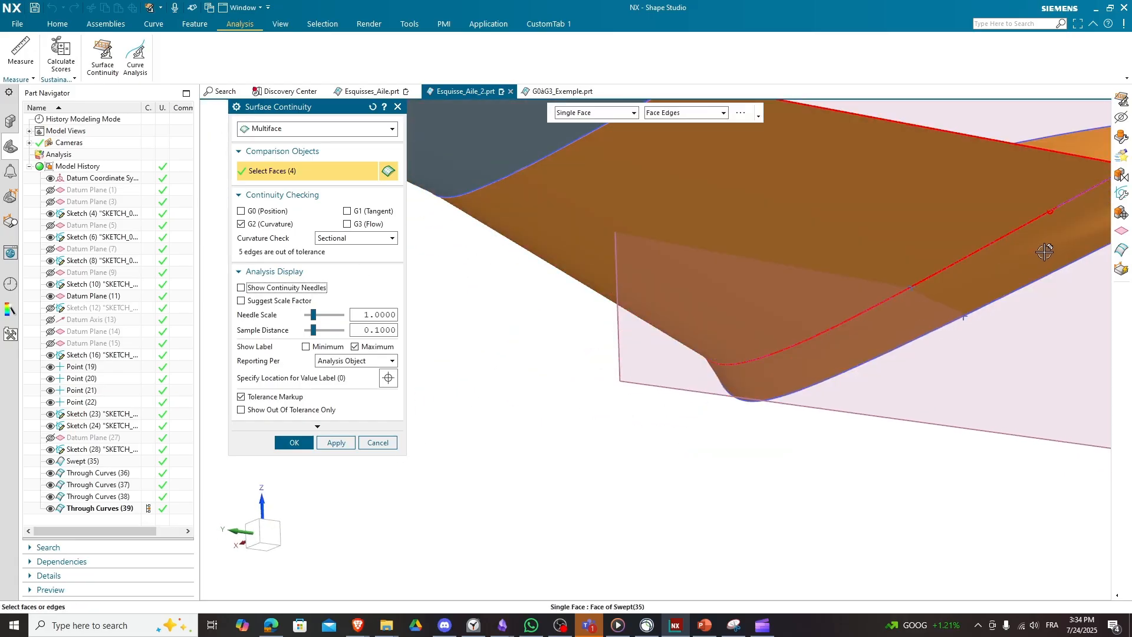
pyautogui.keyDown('shift'); pyautogui.moveTo(1004, 289); pyautogui.dragTo(740, 465, button='middle'); pyautogui.keyUp('shift')
pyautogui.scroll(5, 819, 424)
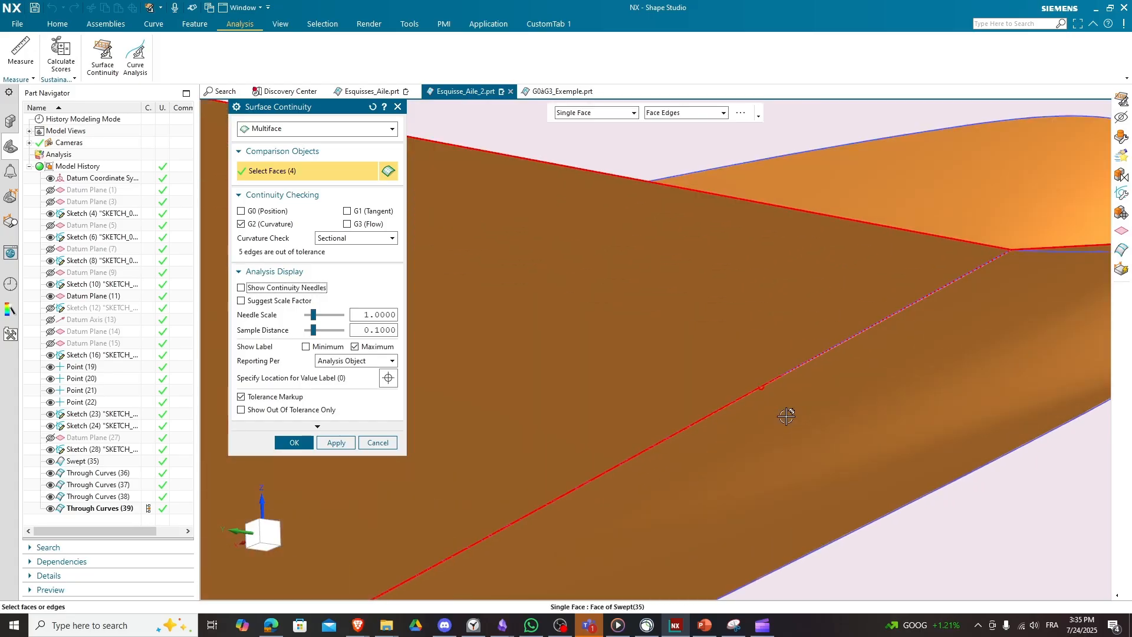
pyautogui.scroll(2, 766, 384)
pyautogui.scroll(-3, 762, 389)
pyautogui.scroll(-3, 481, 300)
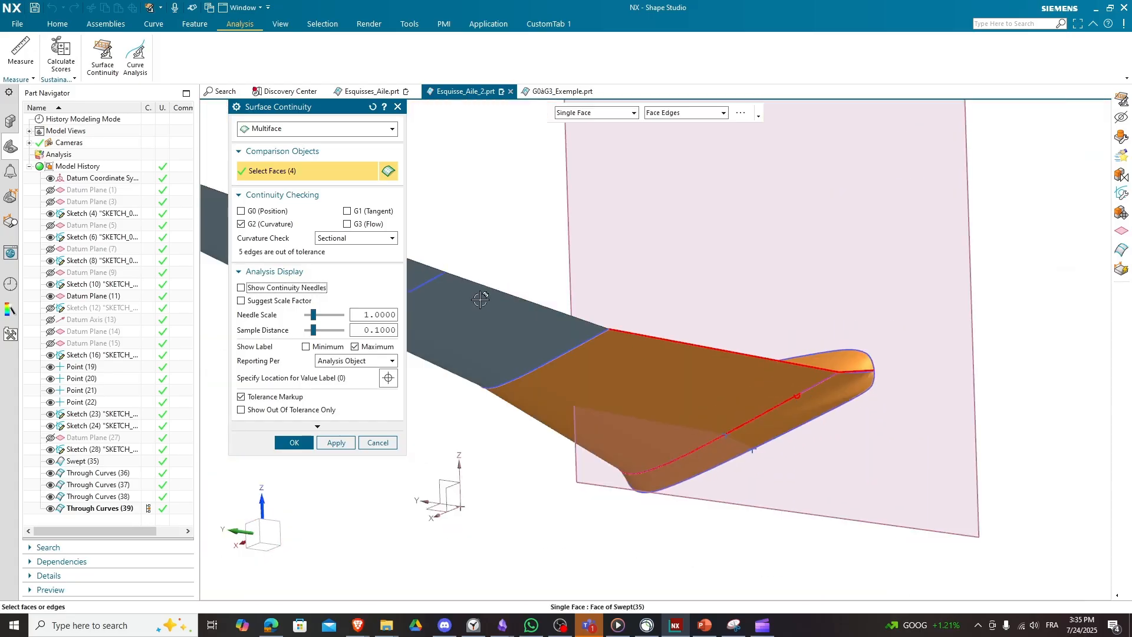
# Step: Switch the check from G2 to G3 (Flow), inspect the marked edges at the root junction and create the analysis
pyautogui.click(251, 226)
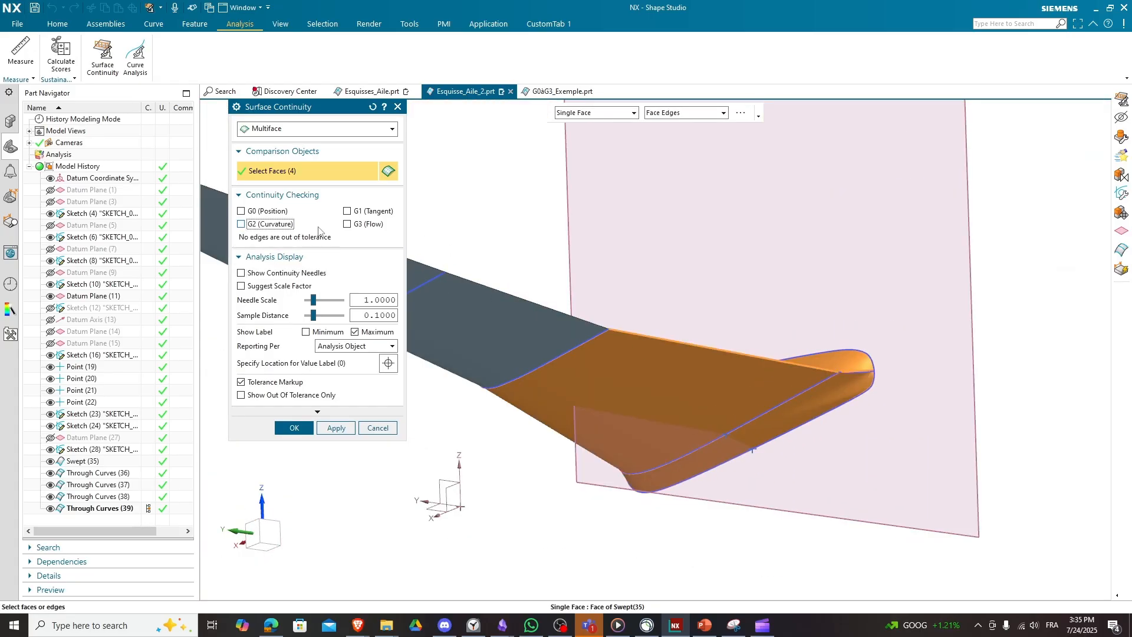
pyautogui.click(347, 225)
pyautogui.scroll(-3, 856, 357)
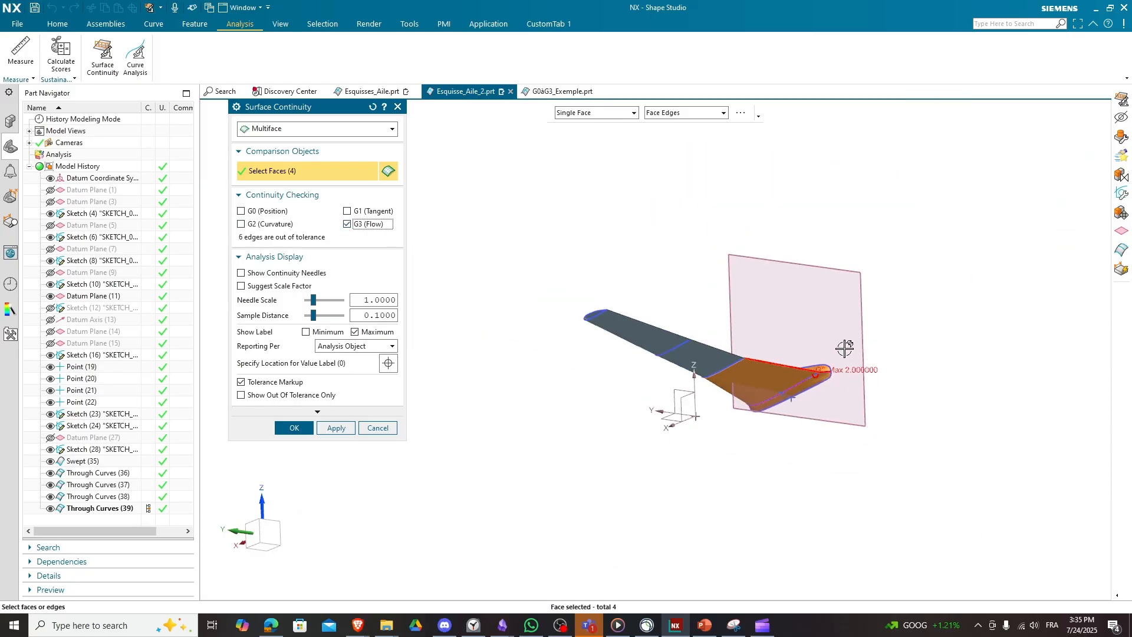
pyautogui.moveTo(834, 353); pyautogui.dragTo(812, 389, button='middle')
pyautogui.scroll(8, 802, 415)
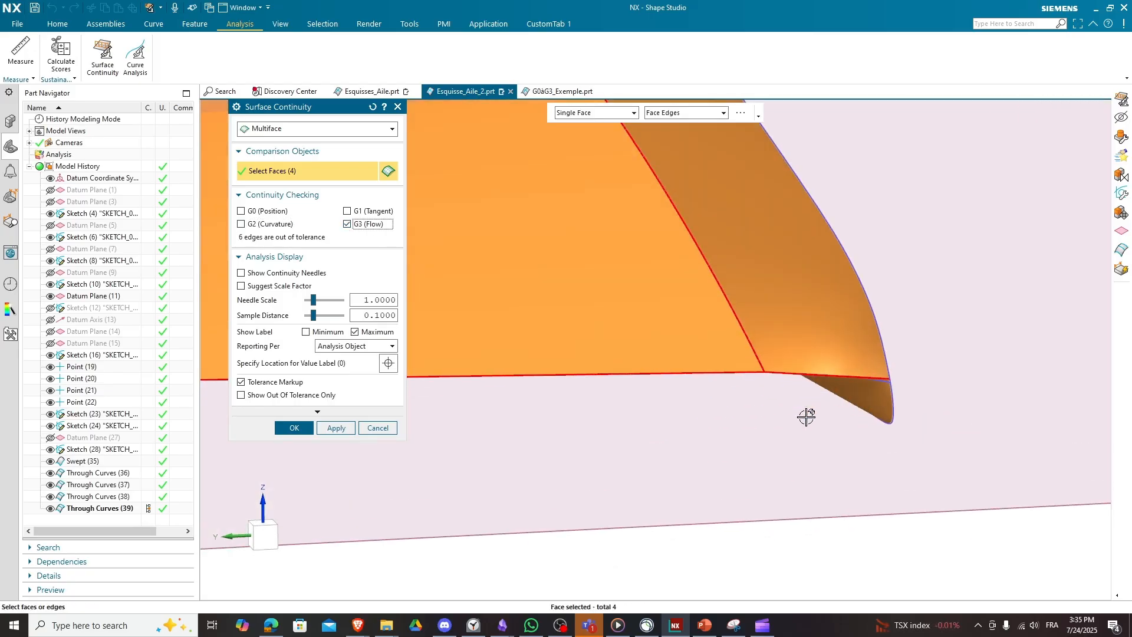
pyautogui.scroll(-6, 576, 397)
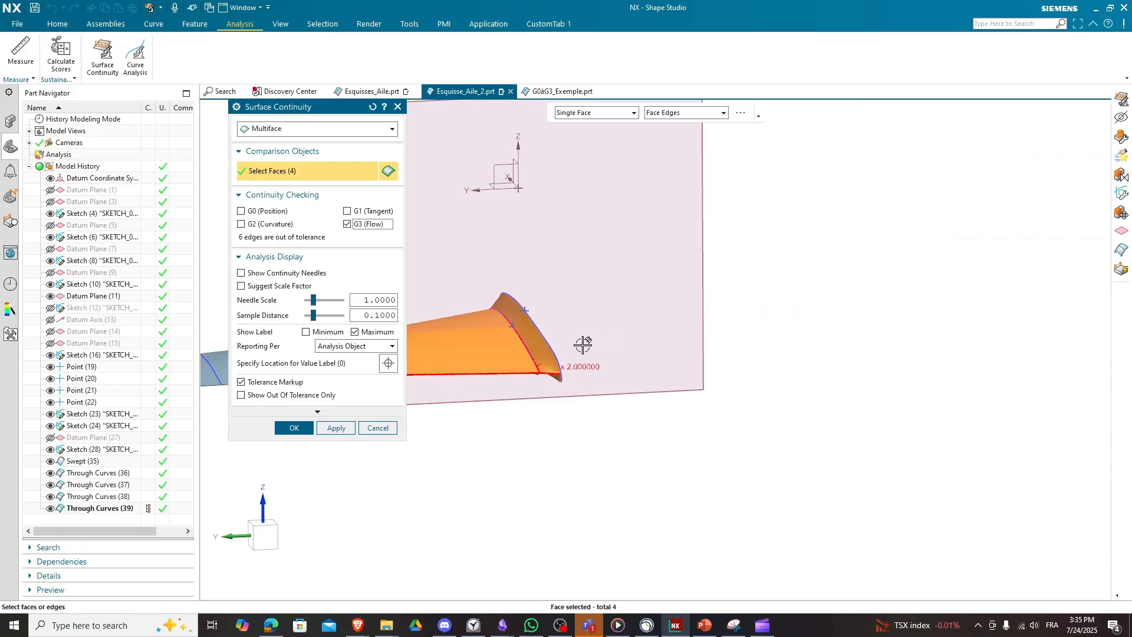
pyautogui.moveTo(582, 344); pyautogui.dragTo(468, 317, button='middle')
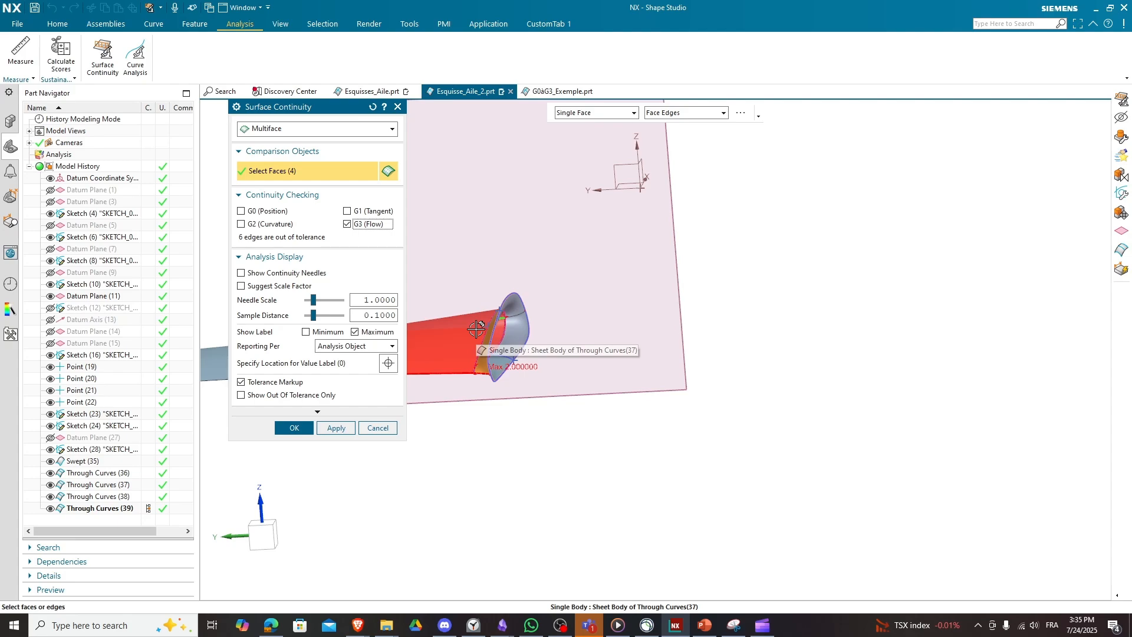
pyautogui.click(294, 428)
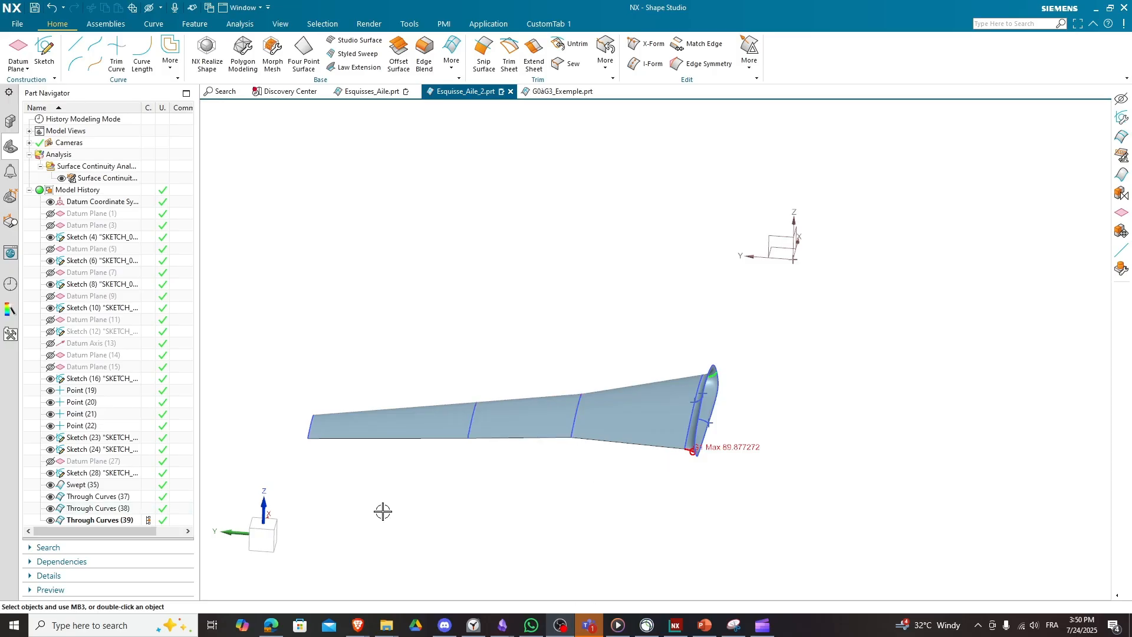
# Step: Examine the whole wing and the continuity markings at its root junction, including the inside of the flared root surface
pyautogui.moveTo(488, 474); pyautogui.dragTo(503, 452, button='middle')
pyautogui.scroll(-5, 714, 383)
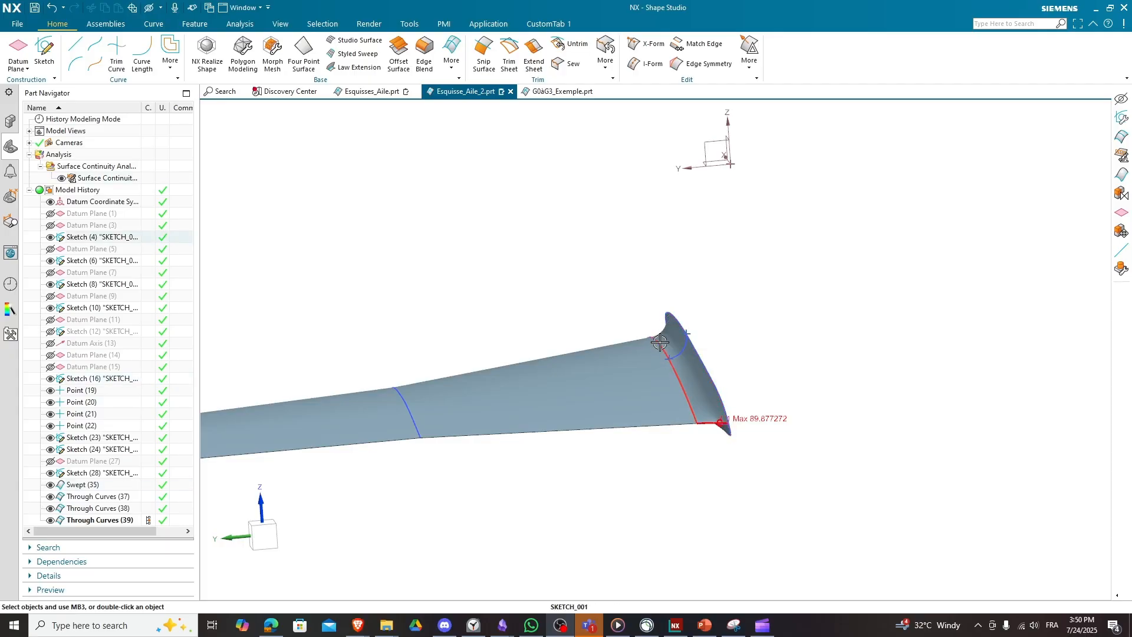
pyautogui.scroll(-2, 672, 433)
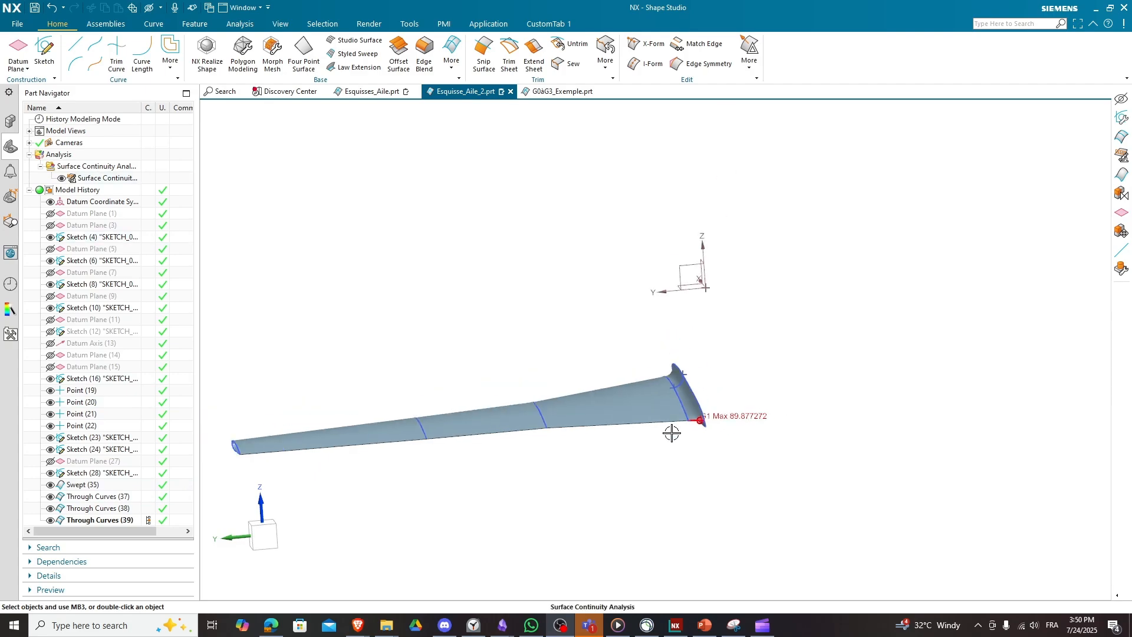
pyautogui.moveTo(659, 466); pyautogui.dragTo(665, 506, button='middle')
pyautogui.keyDown('shift'); pyautogui.moveTo(531, 506); pyautogui.dragTo(609, 362, button='middle'); pyautogui.keyUp('shift')
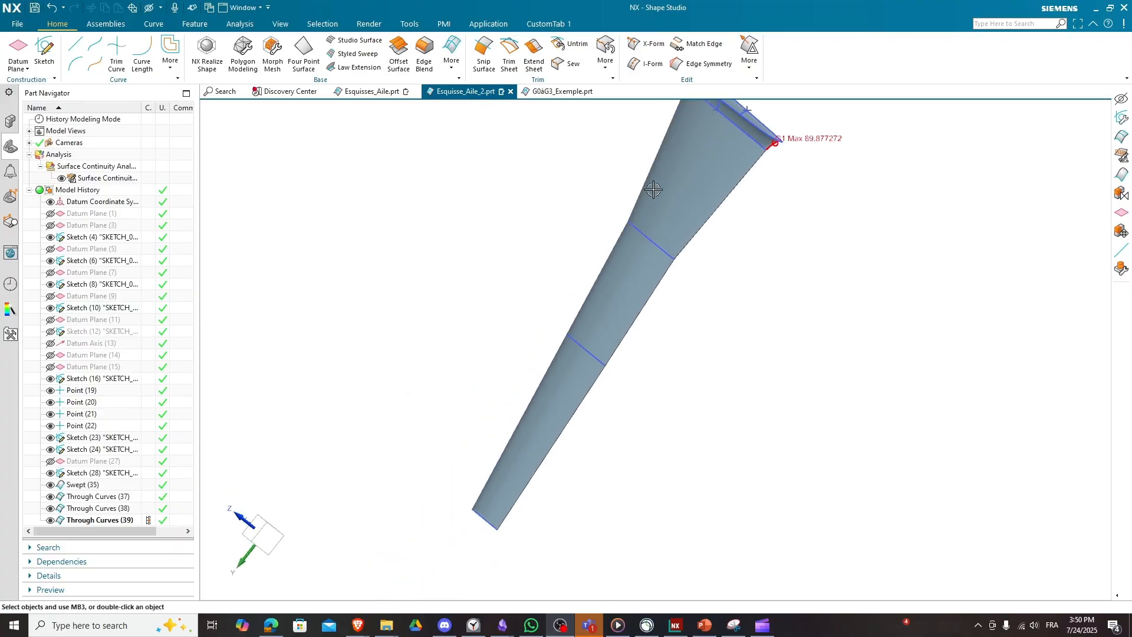
pyautogui.moveTo(781, 235); pyautogui.dragTo(723, 413, button='middle')
pyautogui.scroll(6, 692, 325)
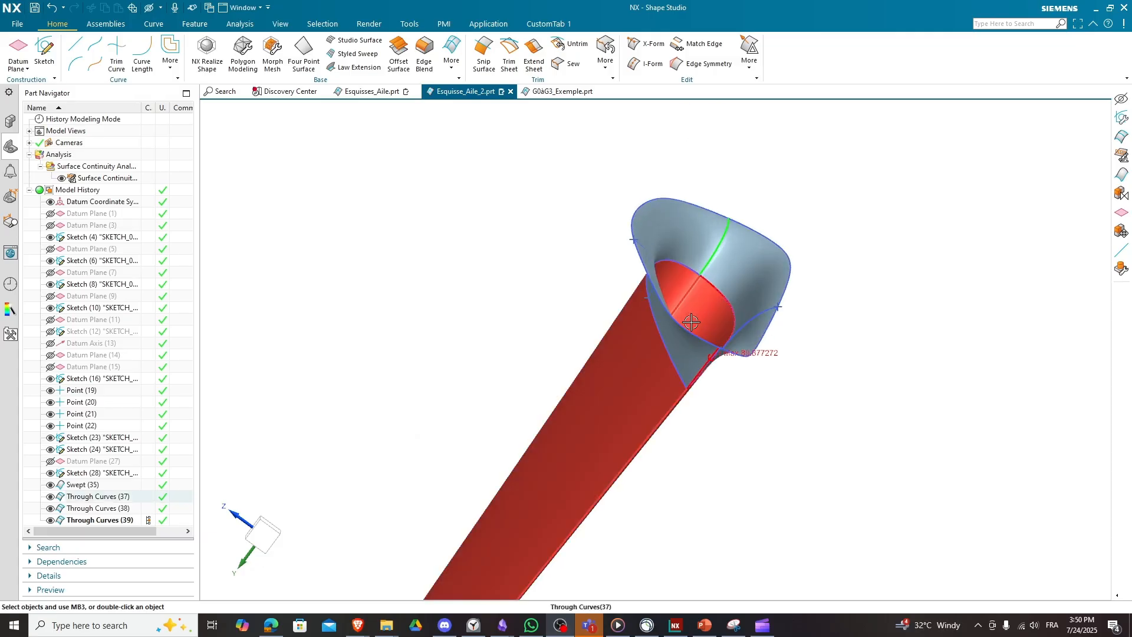
pyautogui.moveTo(691, 323)
pyautogui.mouseDown(button='middle')
pyautogui.moveTo(700, 296)
pyautogui.moveTo(691, 301)
pyautogui.mouseUp(button='middle')
pyautogui.moveTo(621, 182); pyautogui.dragTo(752, 206, button='middle')
pyautogui.moveTo(824, 261); pyautogui.dragTo(830, 418, button='middle')
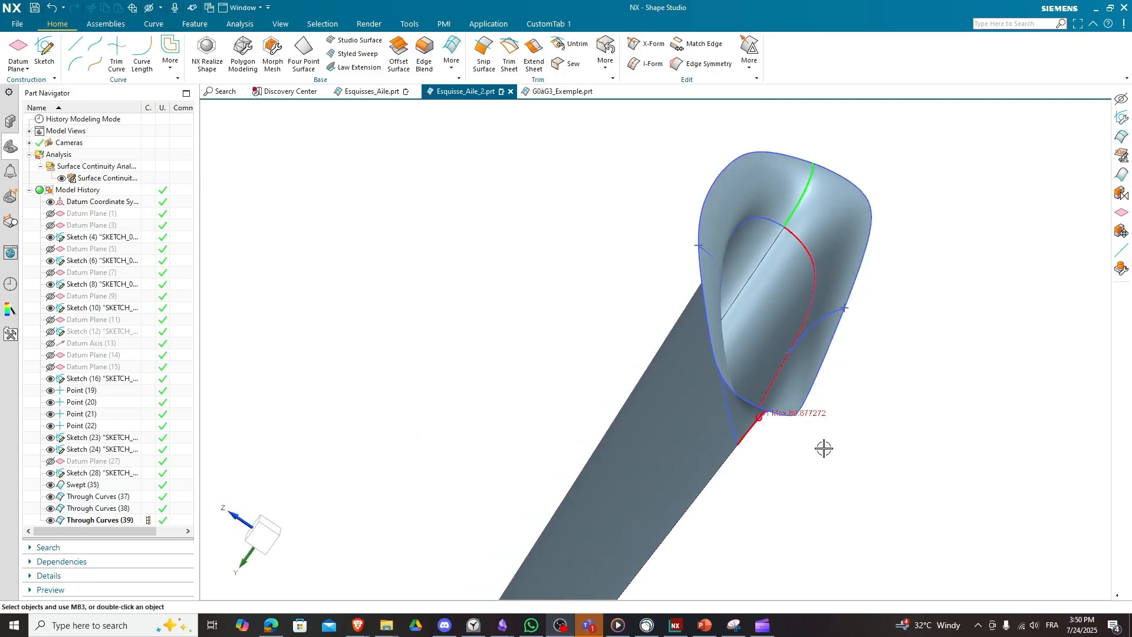
# Step: Examine the maximum-deviation point along the sharp trailing edge of the flared root surface, viewing it from outside and inside the flare
pyautogui.scroll(4, 801, 448)
pyautogui.scroll(-4, 693, 389)
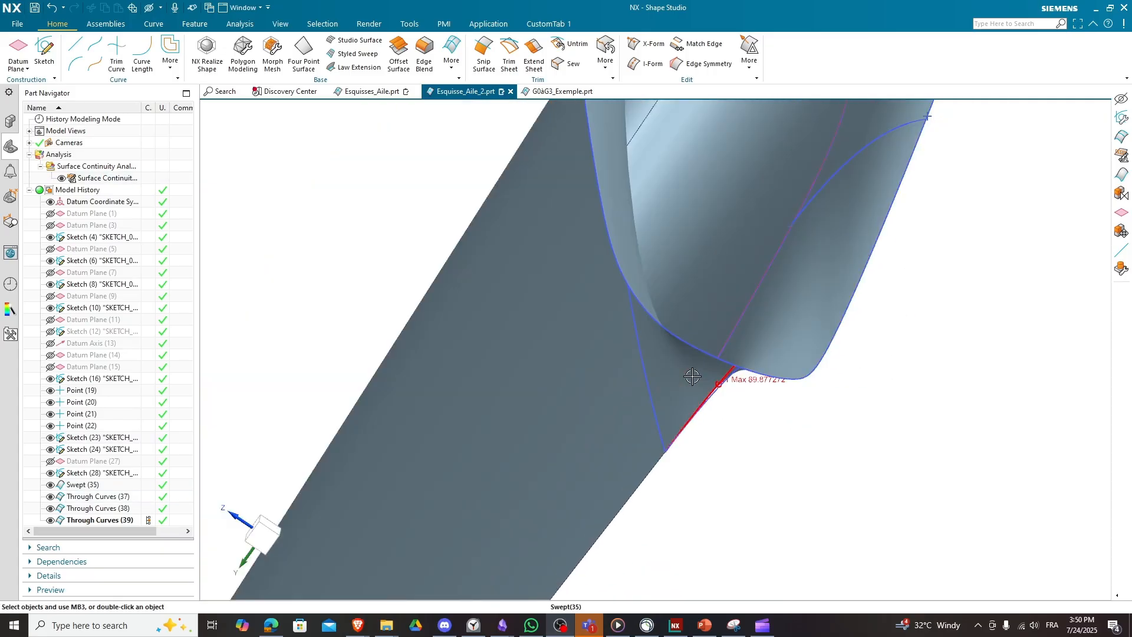
pyautogui.moveTo(692, 389); pyautogui.dragTo(679, 421, button='middle')
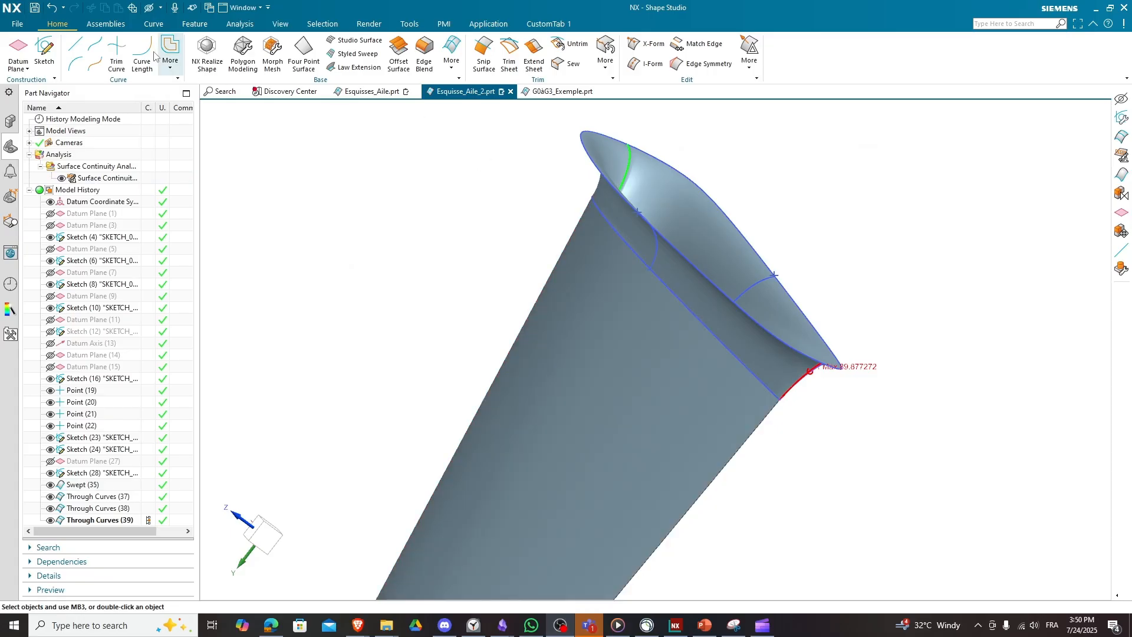
pyautogui.click(239, 24)
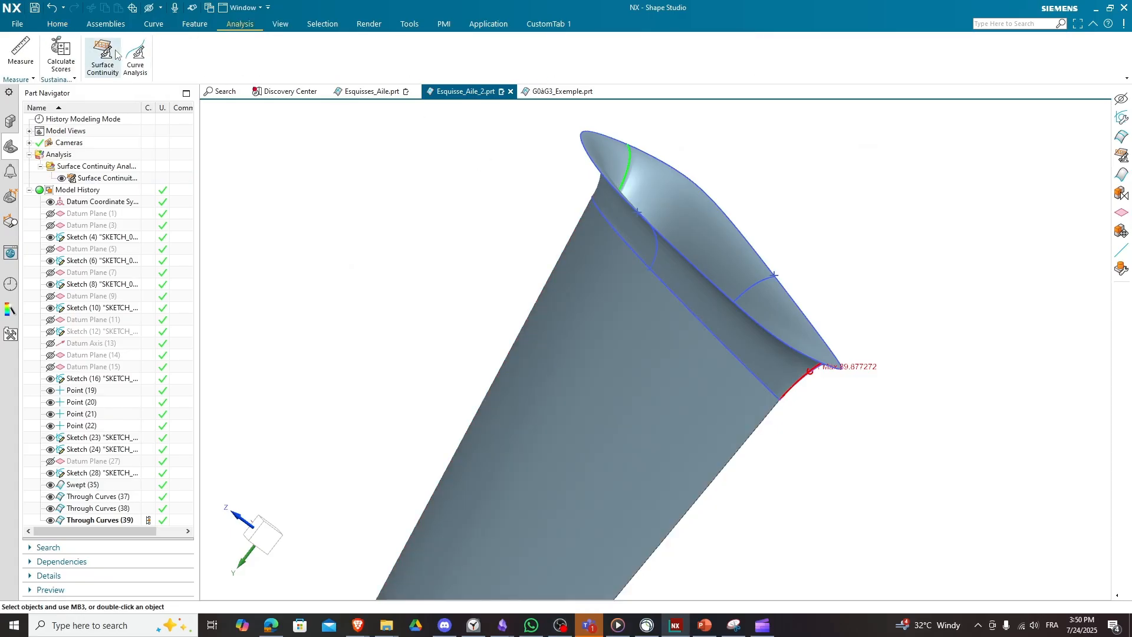
pyautogui.moveTo(860, 390); pyautogui.dragTo(548, 192, button='middle')
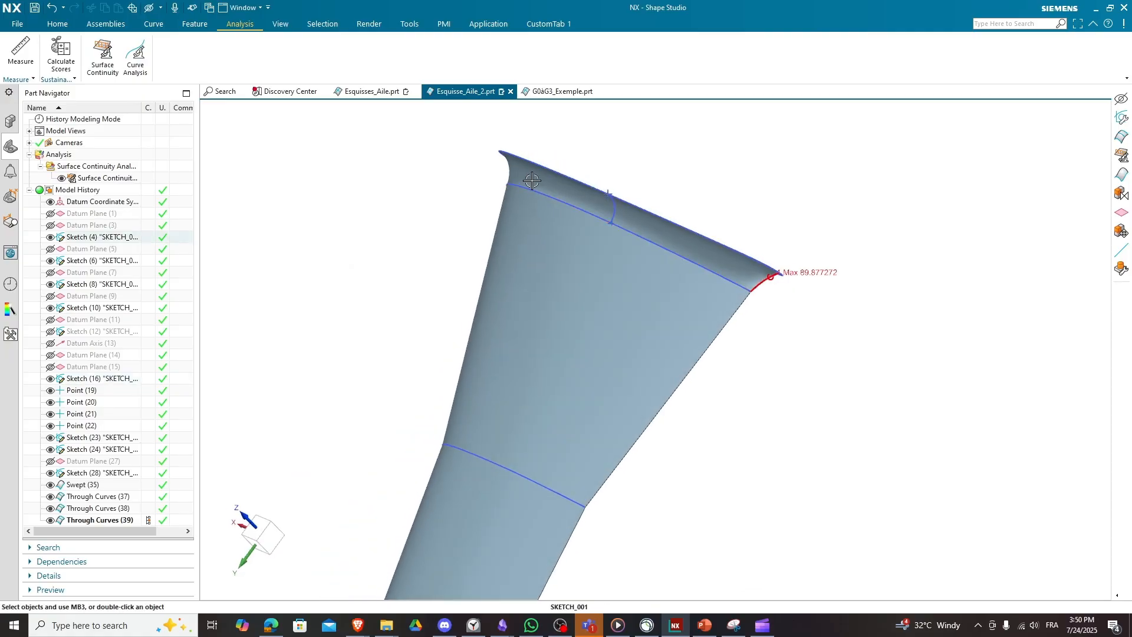
pyautogui.scroll(-5, 786, 287)
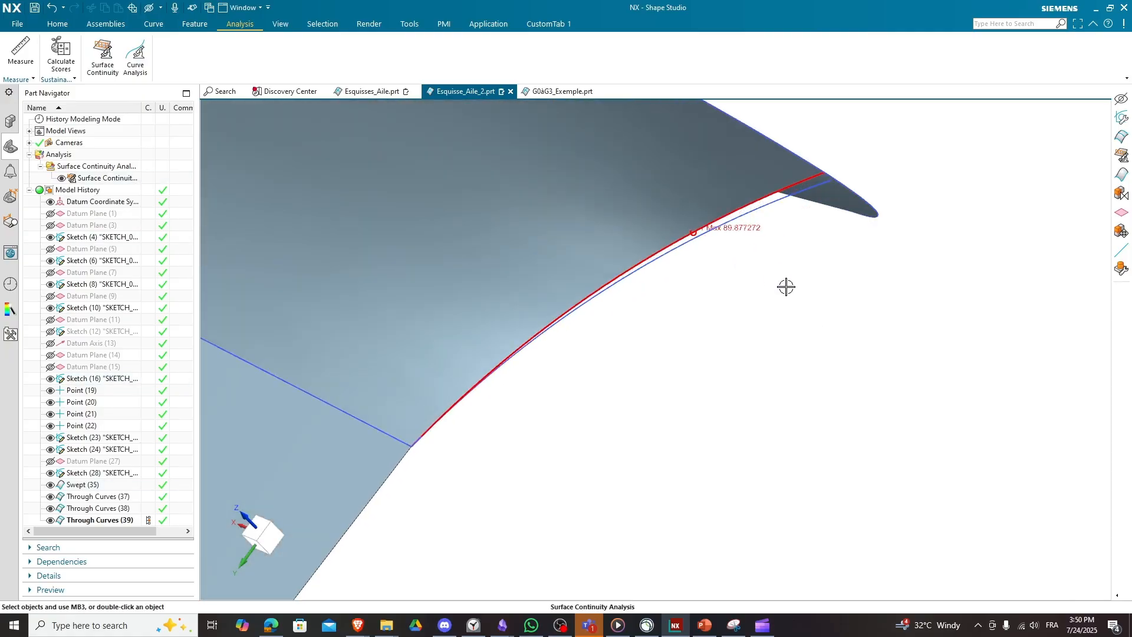
pyautogui.moveTo(716, 238); pyautogui.dragTo(761, 248, button='middle')
pyautogui.moveTo(856, 286); pyautogui.dragTo(801, 263, button='middle')
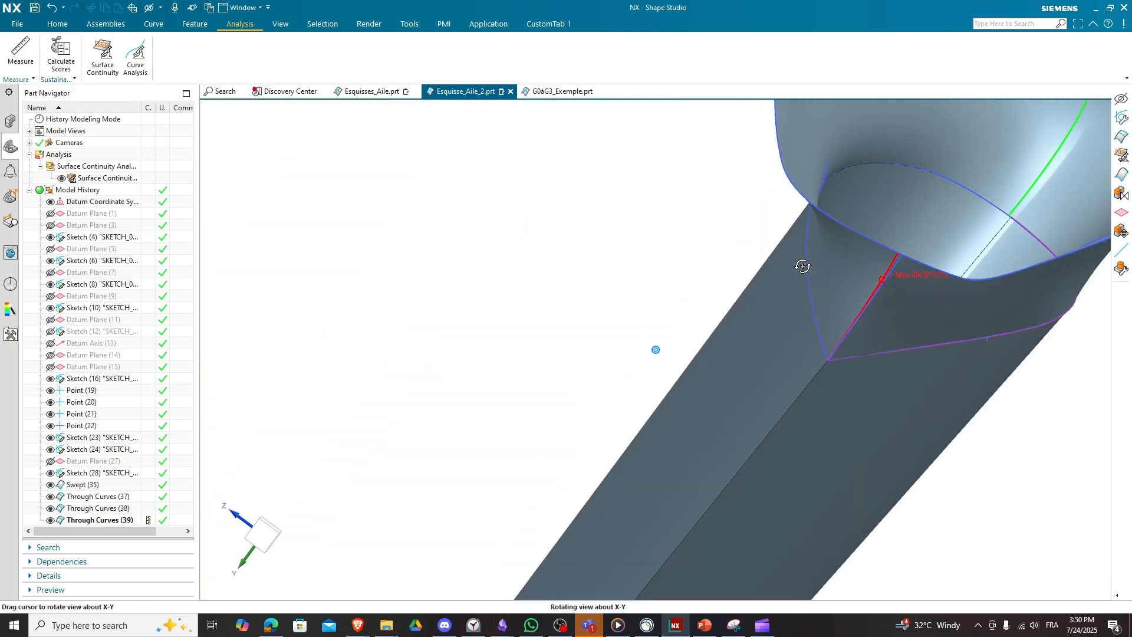
pyautogui.moveTo(922, 322); pyautogui.dragTo(939, 329, button='middle')
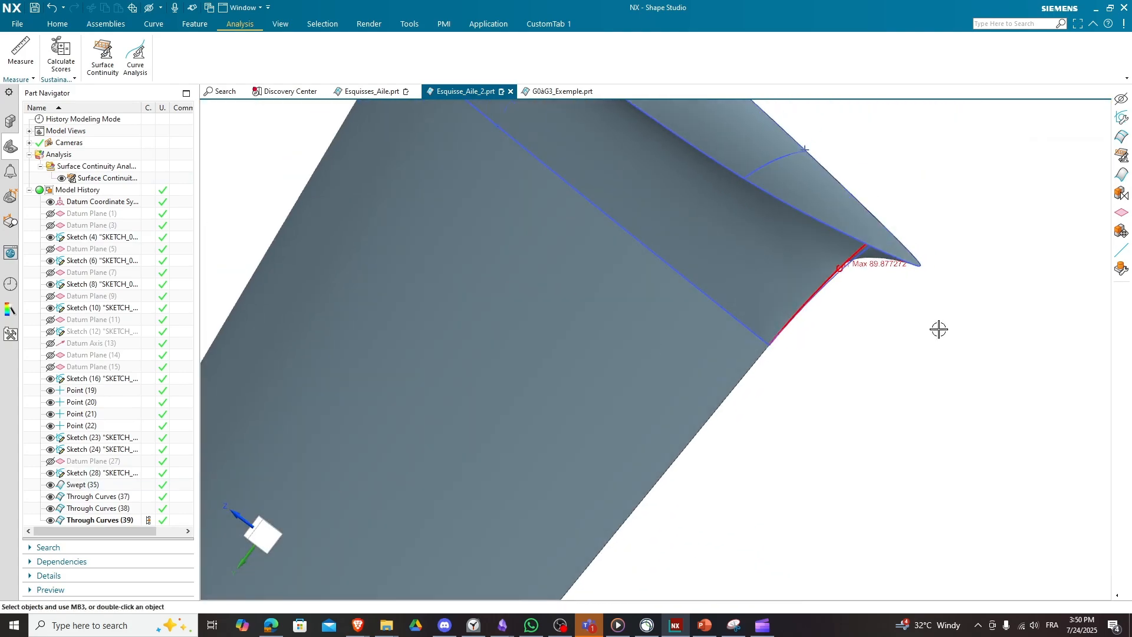
# Step: Inspect the swept root surface on both sides of its red-marked trailing edge, highlighting the surface briefly to identify it
pyautogui.click(67, 25)
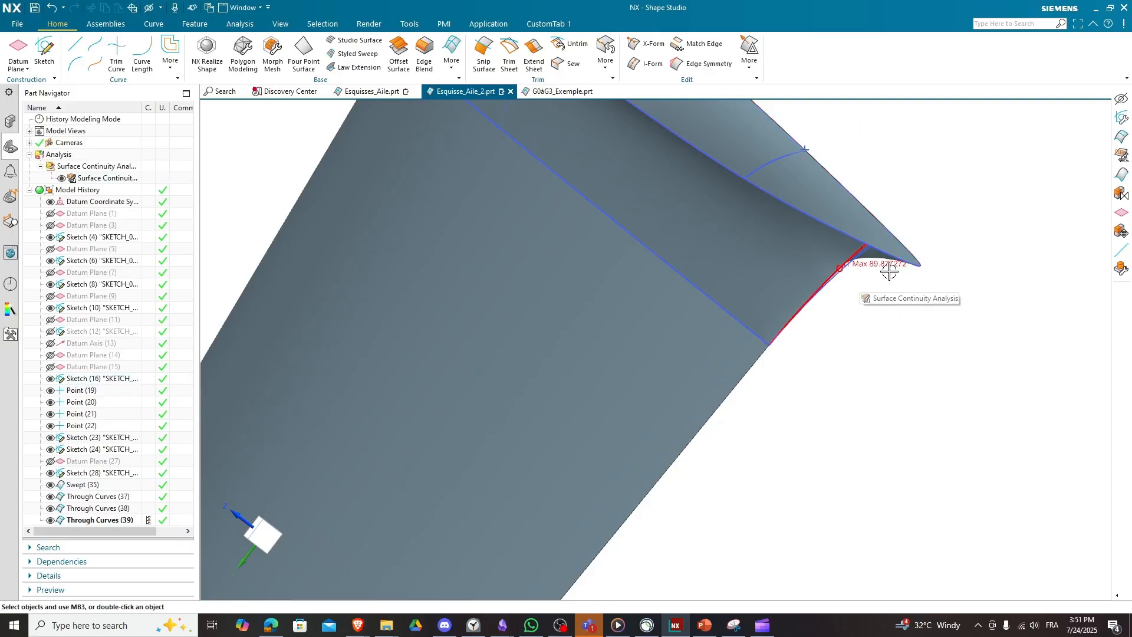
pyautogui.scroll(4, 844, 262)
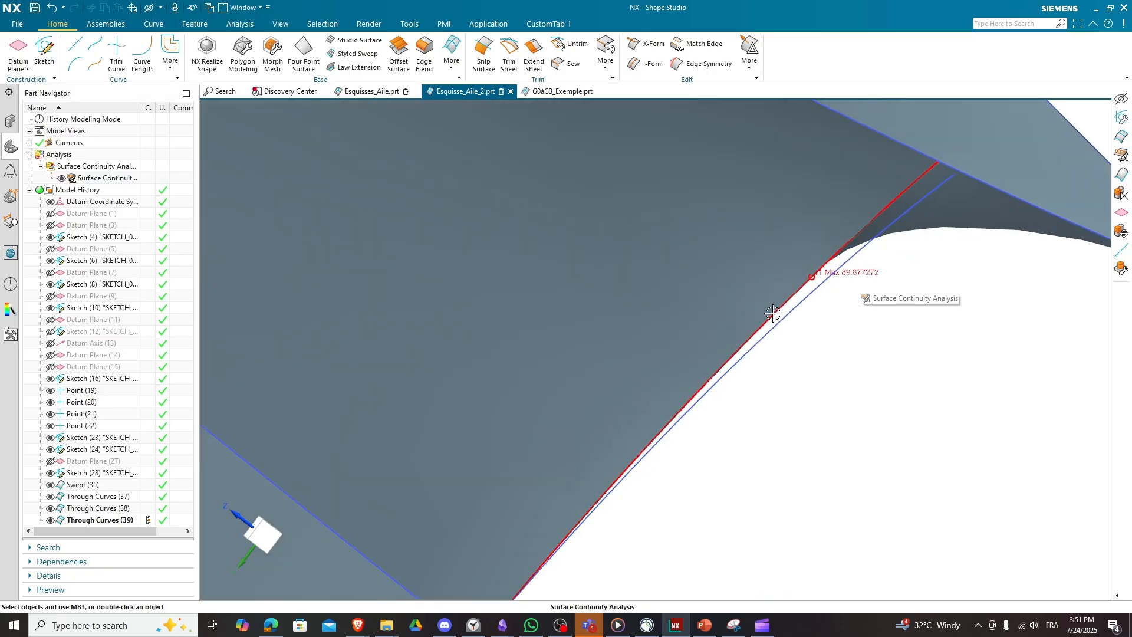
pyautogui.scroll(-6, 715, 288)
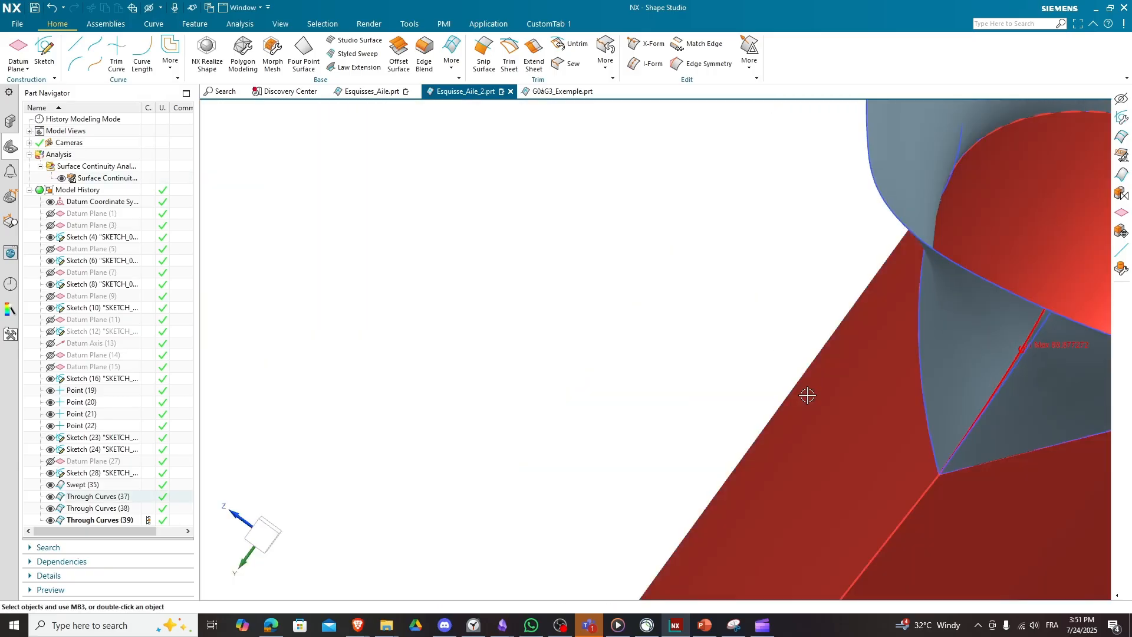
pyautogui.click(959, 413)
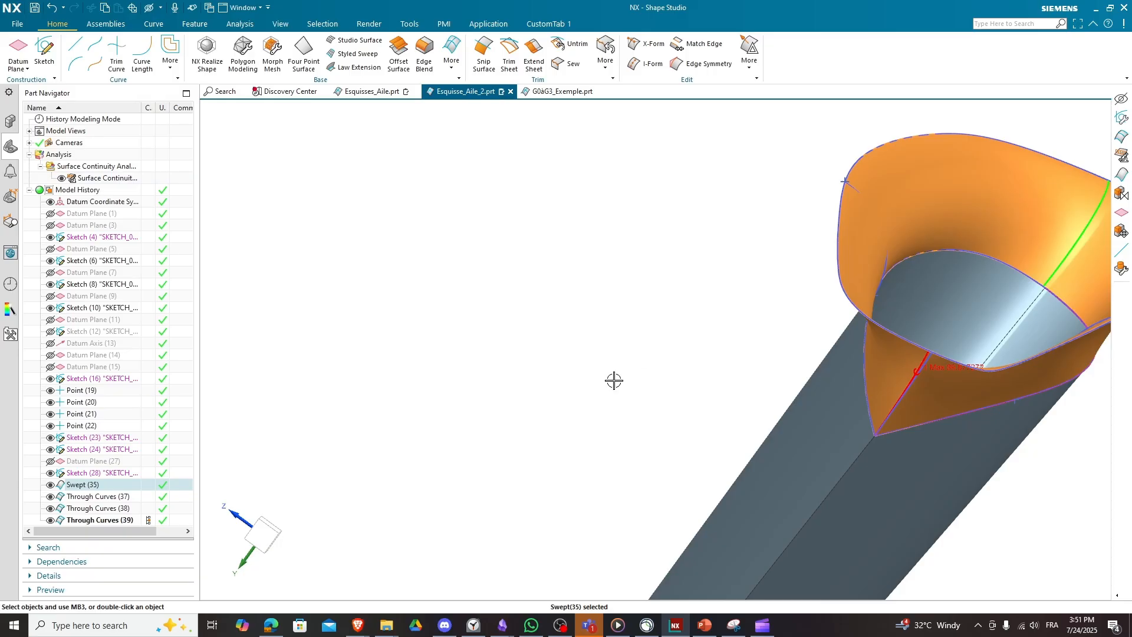
pyautogui.press('Escape')
pyautogui.scroll(2, 932, 398)
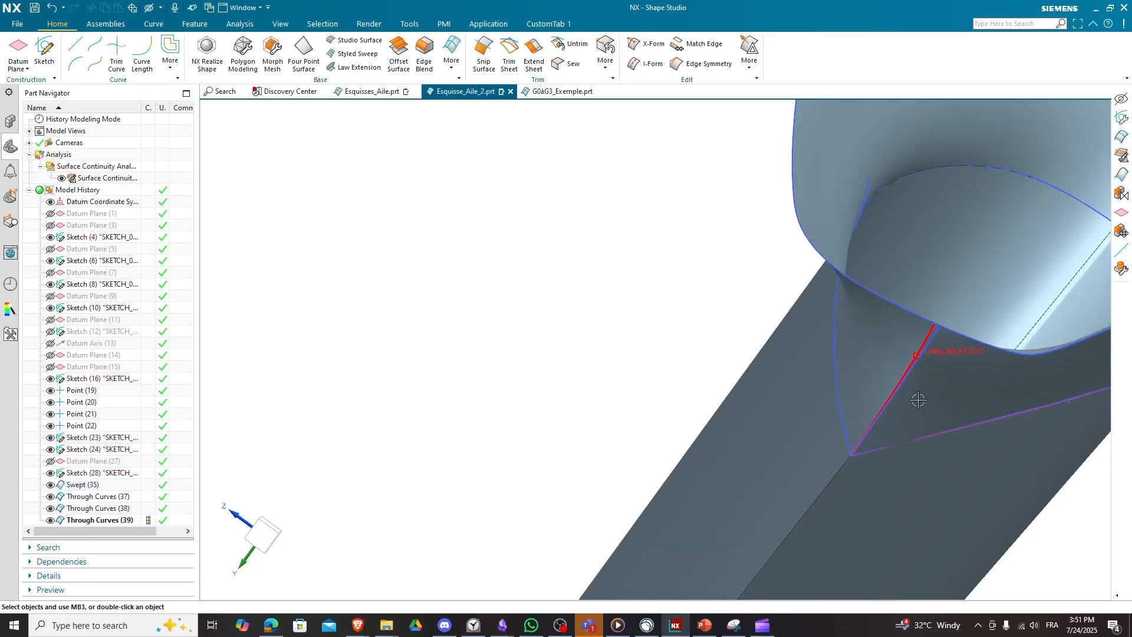
pyautogui.scroll(4, 918, 400)
pyautogui.keyDown('shift'); pyautogui.moveTo(910, 379); pyautogui.dragTo(297, 475, button='middle'); pyautogui.keyUp('shift')
pyautogui.scroll(-4, 698, 413)
pyautogui.scroll(4, 855, 392)
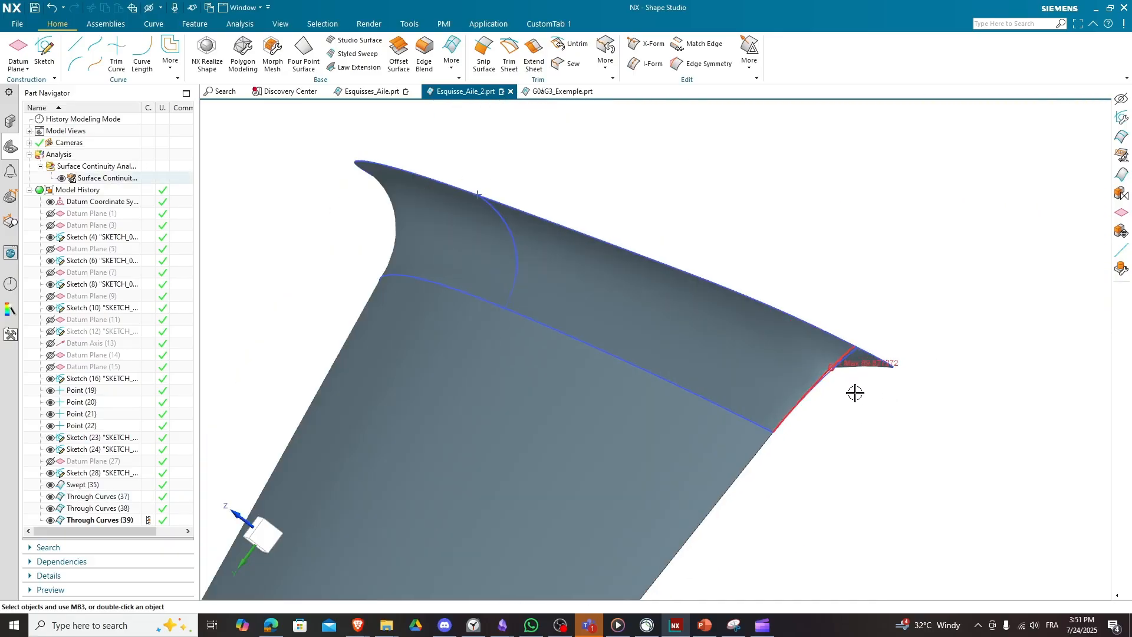
# Step: Apply a G1 (Tangent) Edge Blend with a circular shape and 0.25 in radius to the sharp trailing edge of the swept root surface
pyautogui.click(425, 50)
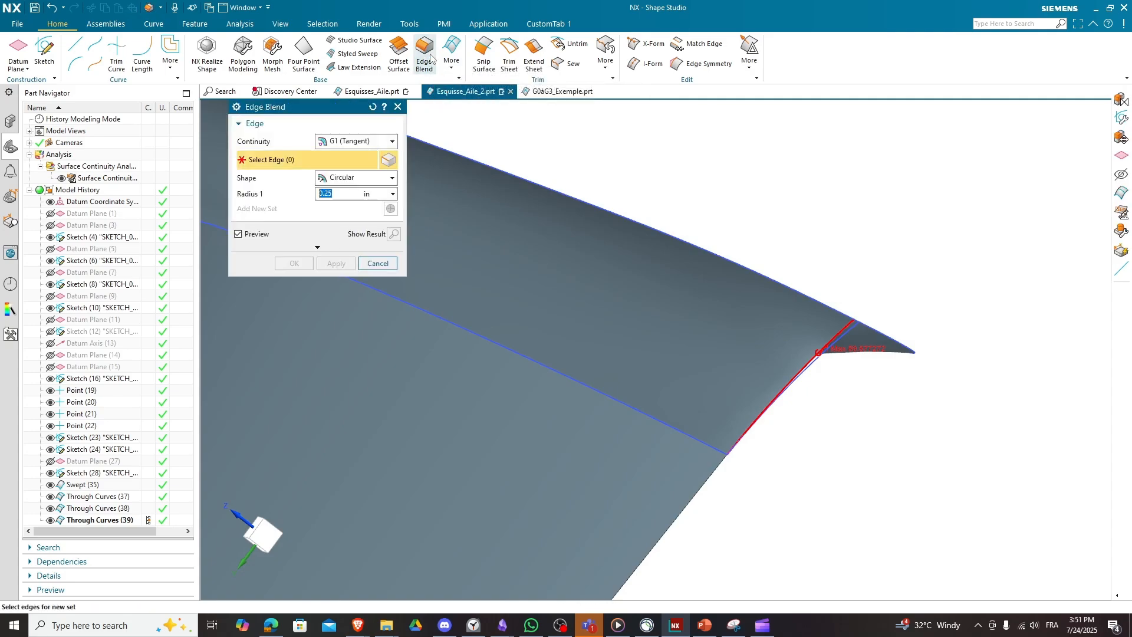
pyautogui.moveTo(832, 397); pyautogui.dragTo(852, 430, button='middle')
pyautogui.click(839, 389)
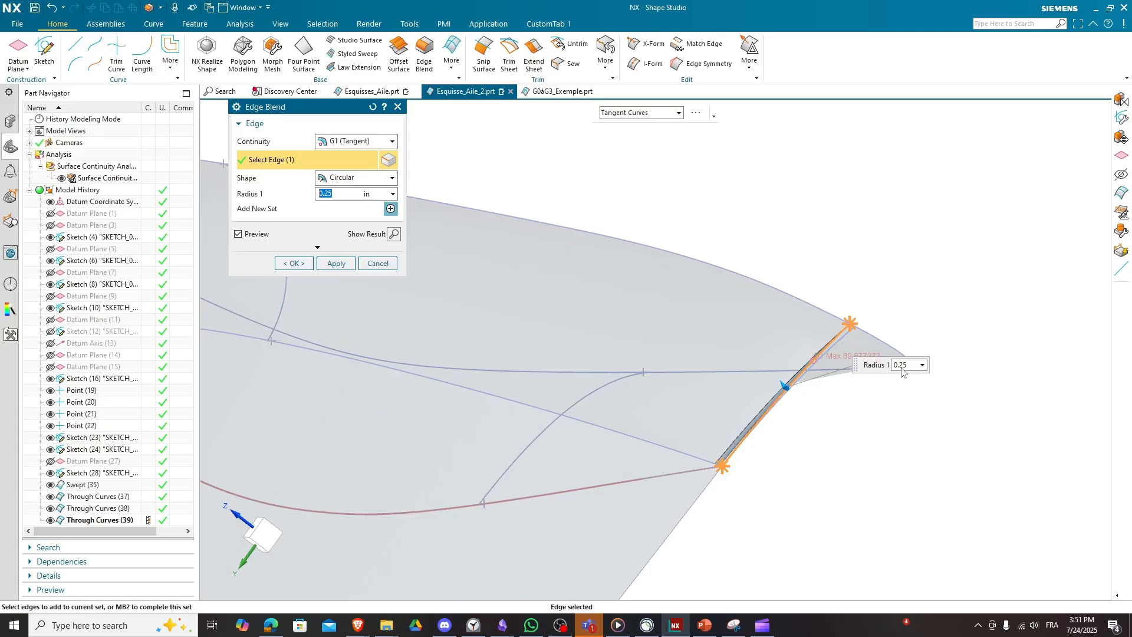
pyautogui.moveTo(903, 372); pyautogui.dragTo(849, 437, button='middle')
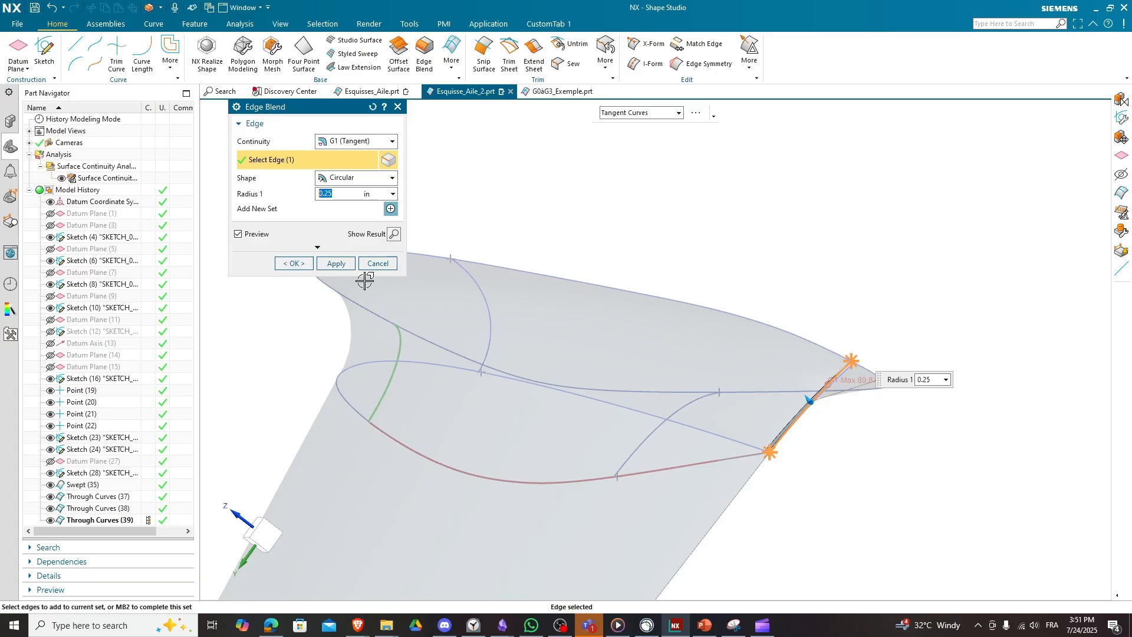
pyautogui.click(293, 263)
# Step: Examine the updated continuity markings and the maximum-deviation point along the junction between the swept root and the wing surface
pyautogui.scroll(3, 747, 548)
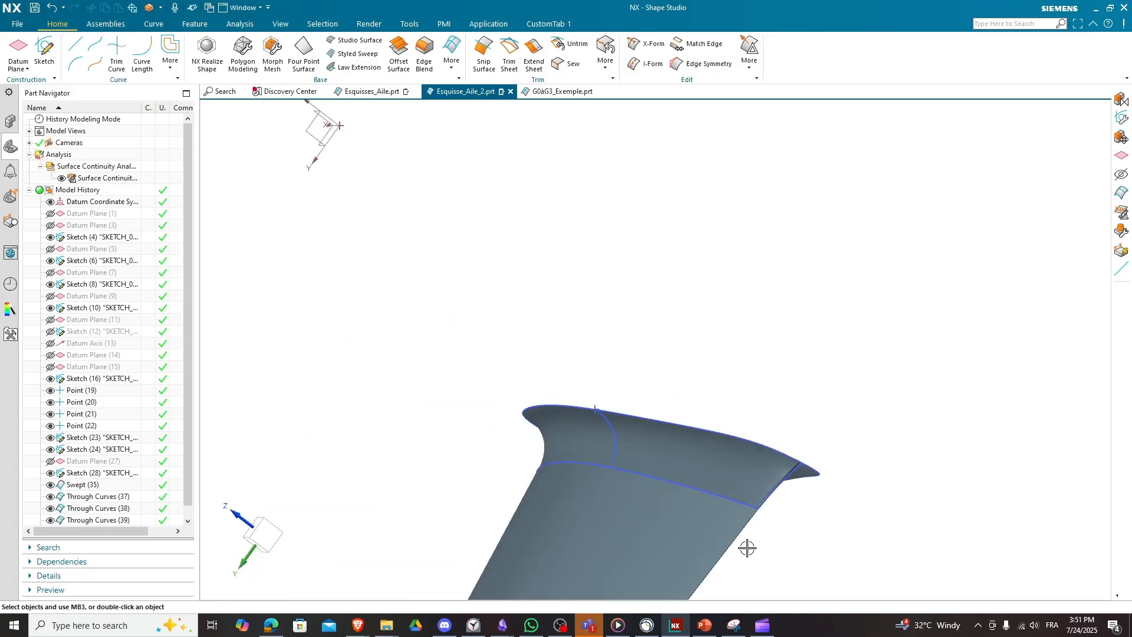
pyautogui.moveTo(747, 548); pyautogui.dragTo(706, 536, button='middle')
pyautogui.scroll(-2, 588, 524)
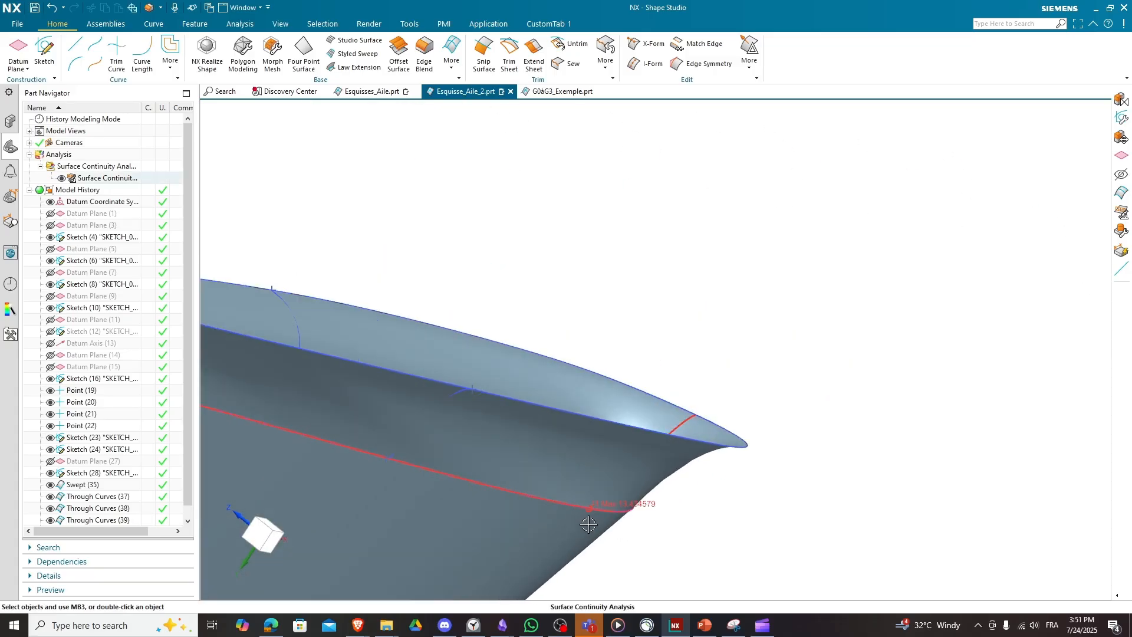
pyautogui.scroll(-6, 589, 524)
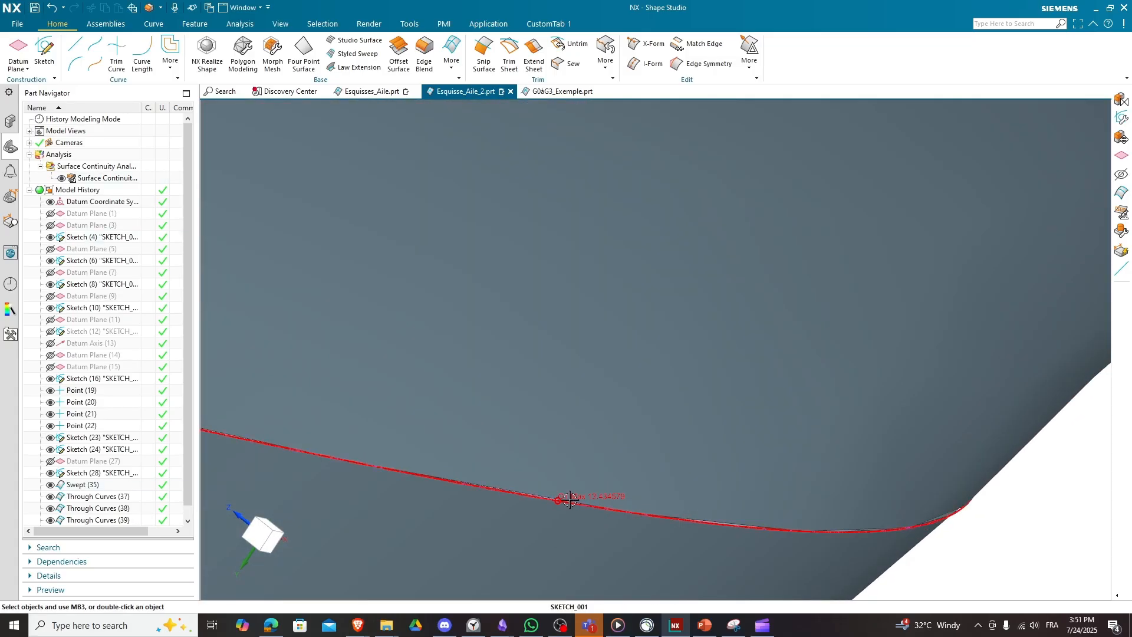
pyautogui.scroll(-1, 570, 500)
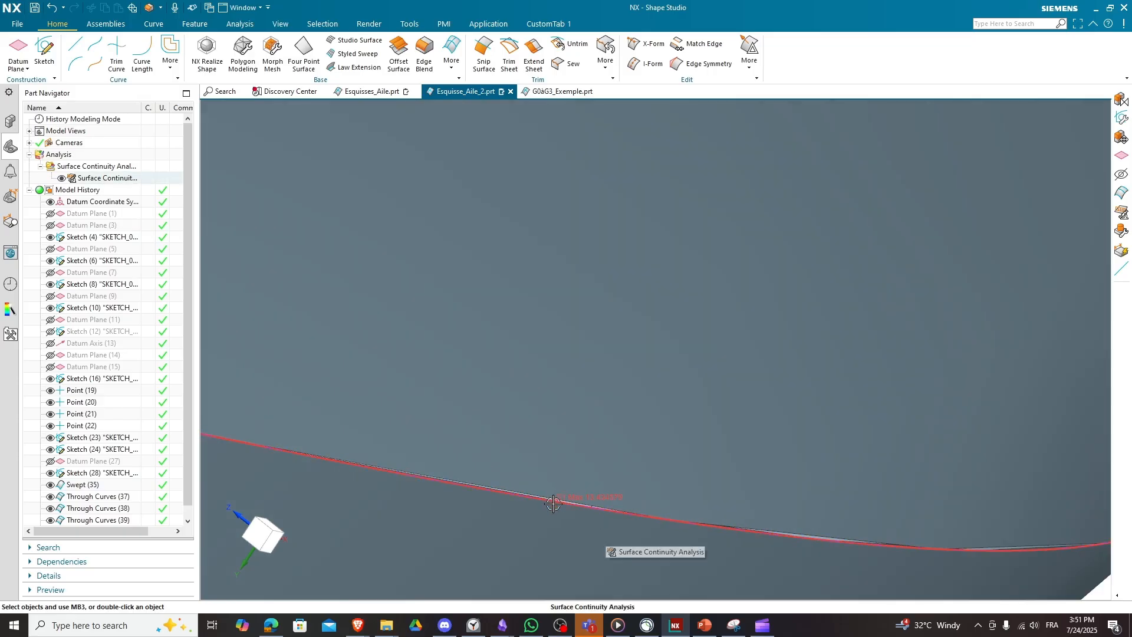
pyautogui.scroll(3, 562, 359)
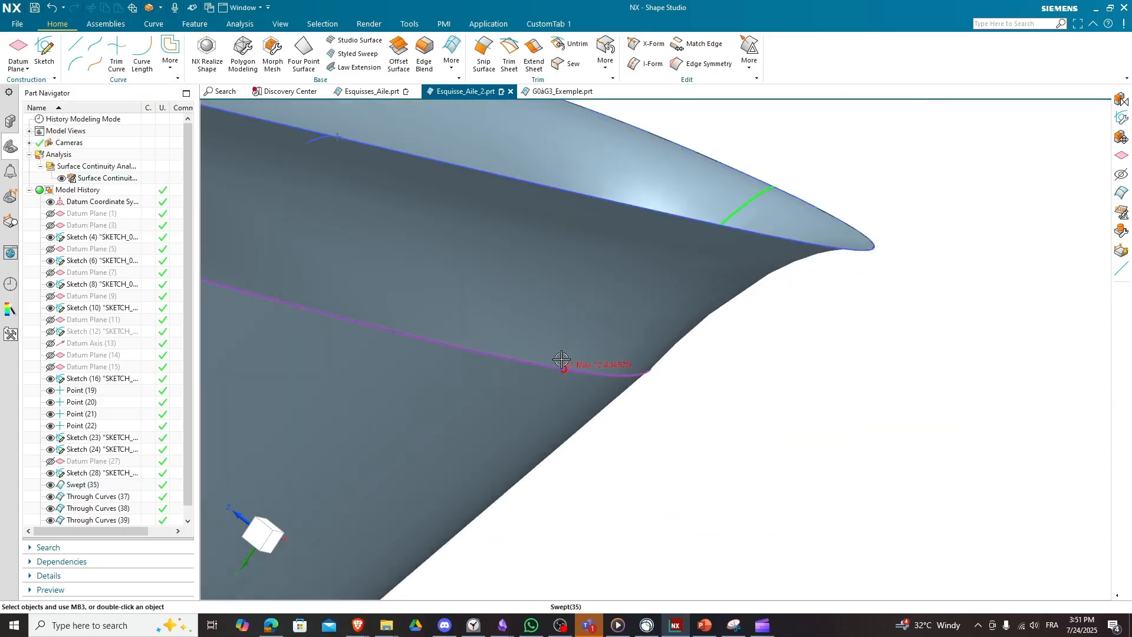
pyautogui.scroll(2, 562, 359)
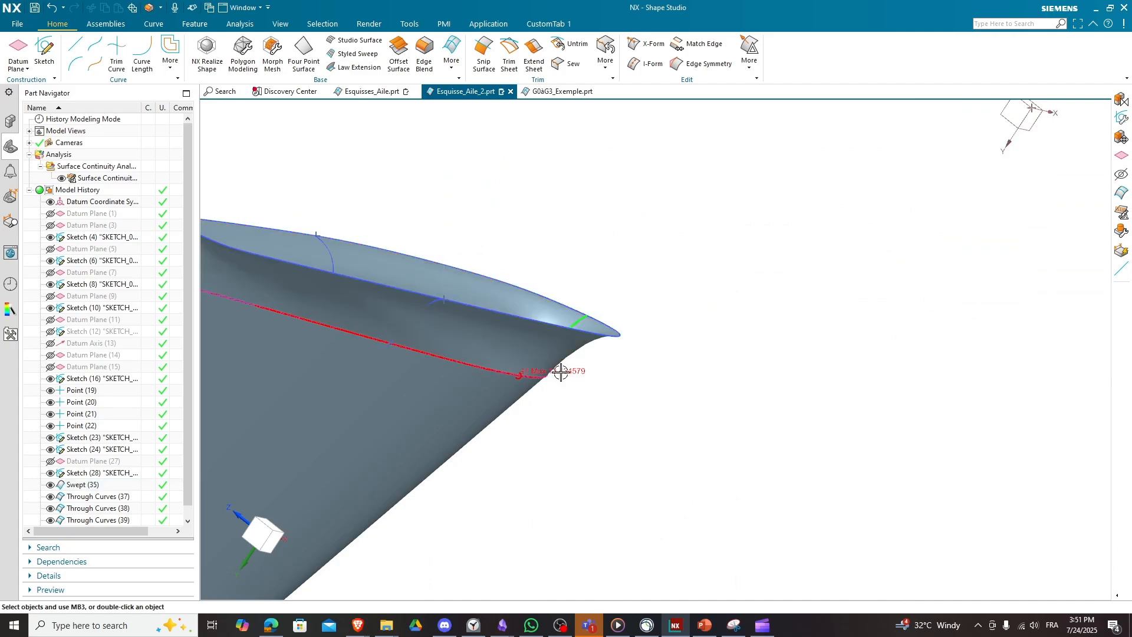
pyautogui.scroll(3, 524, 388)
# Step: Inspect the blended trailing edge of the flared root and its transition into the wing surface
pyautogui.moveTo(524, 388); pyautogui.dragTo(562, 394, button='middle')
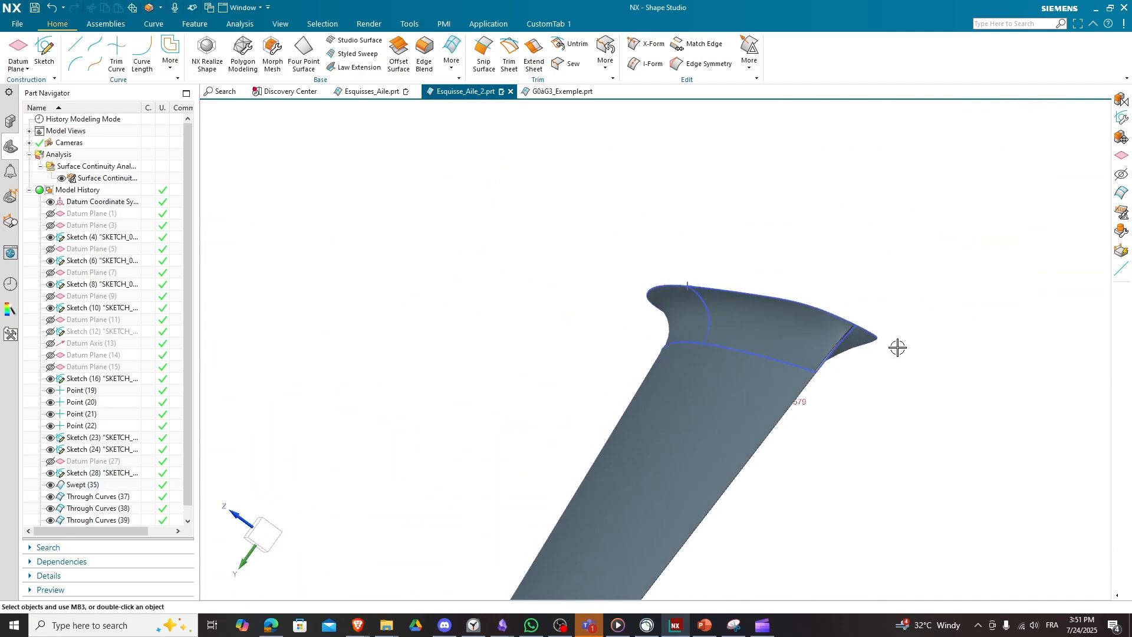
pyautogui.scroll(-2, 883, 356)
pyautogui.scroll(-3, 824, 375)
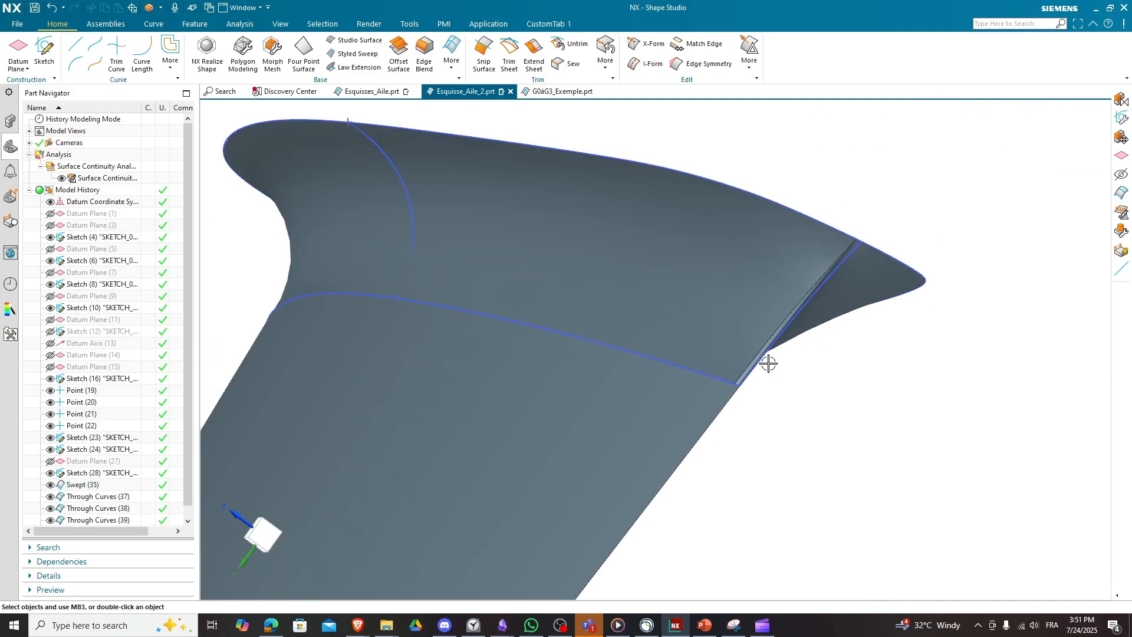
pyautogui.moveTo(768, 364)
pyautogui.mouseDown(button='middle')
pyautogui.moveTo(816, 366)
pyautogui.moveTo(810, 374)
pyautogui.mouseUp(button='middle')
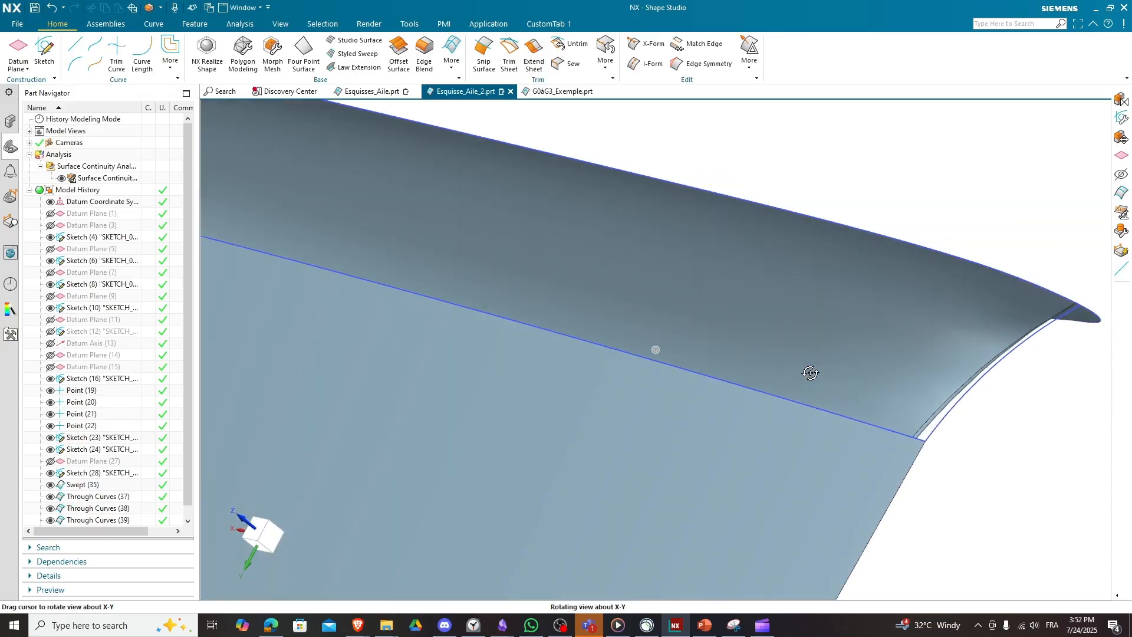
pyautogui.scroll(10, 965, 371)
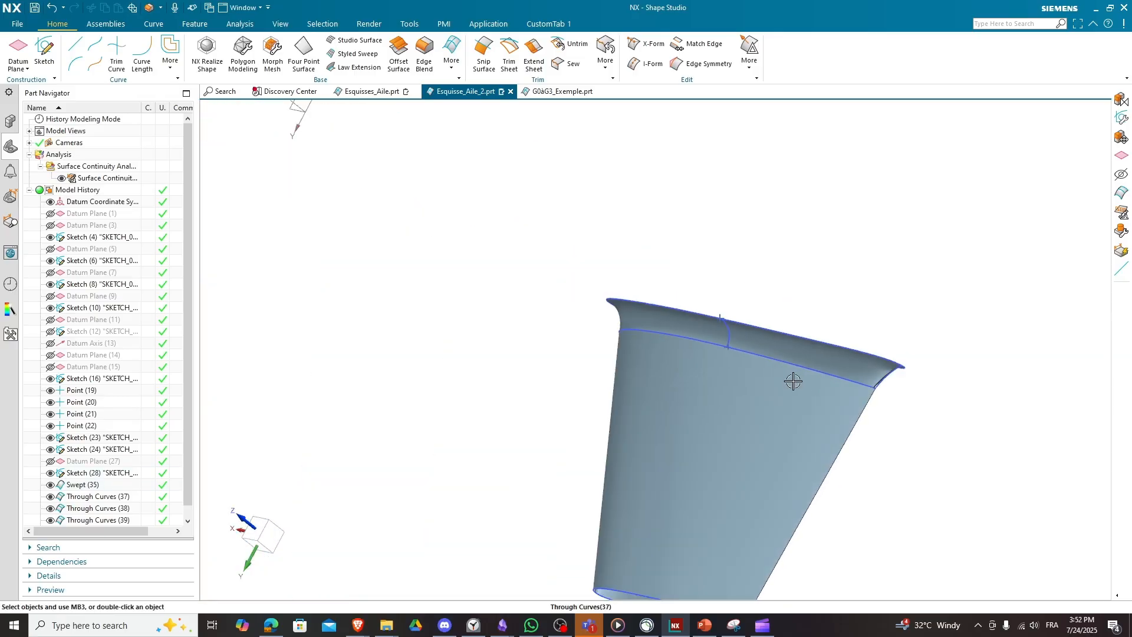
pyautogui.scroll(-3, 912, 398)
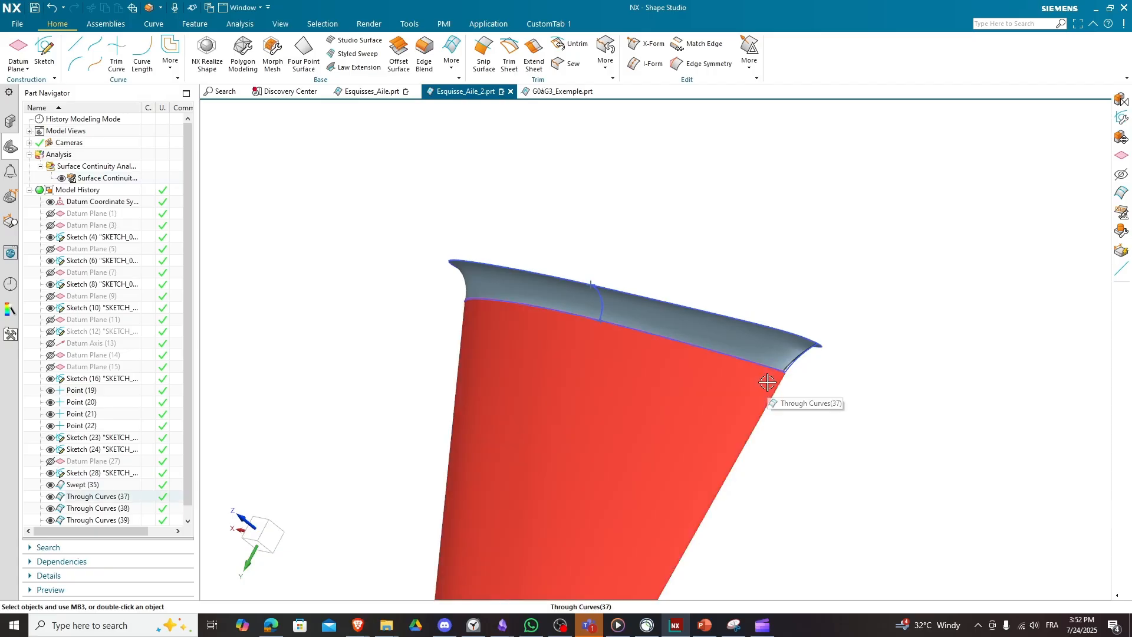